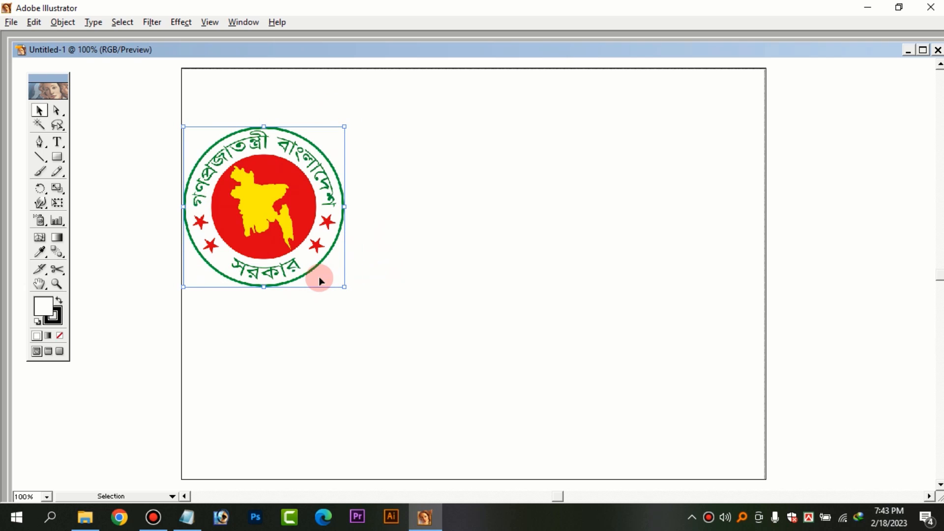
Move the reference logo partly off the artboard's left edge and draw a circle from its centre on the empty artboard
left_click_drag(276, 228, 165, 230)
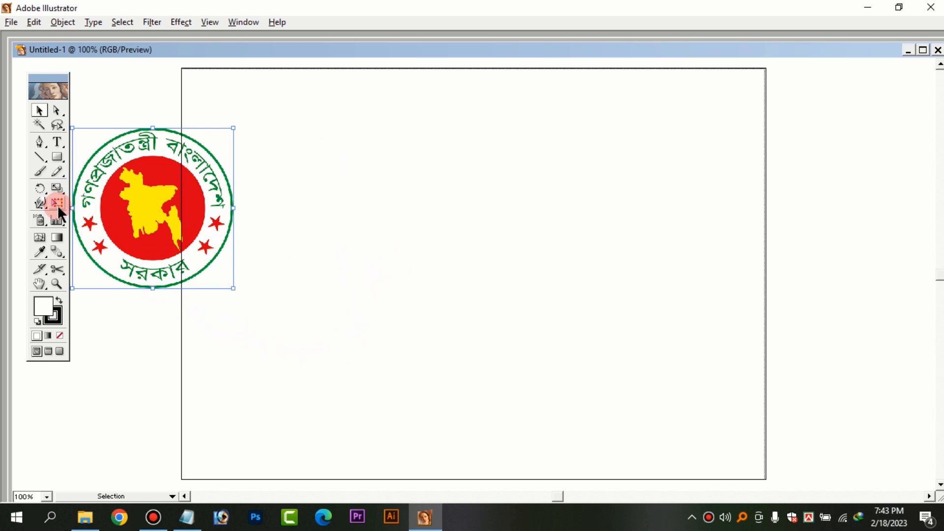
left_click(59, 156)
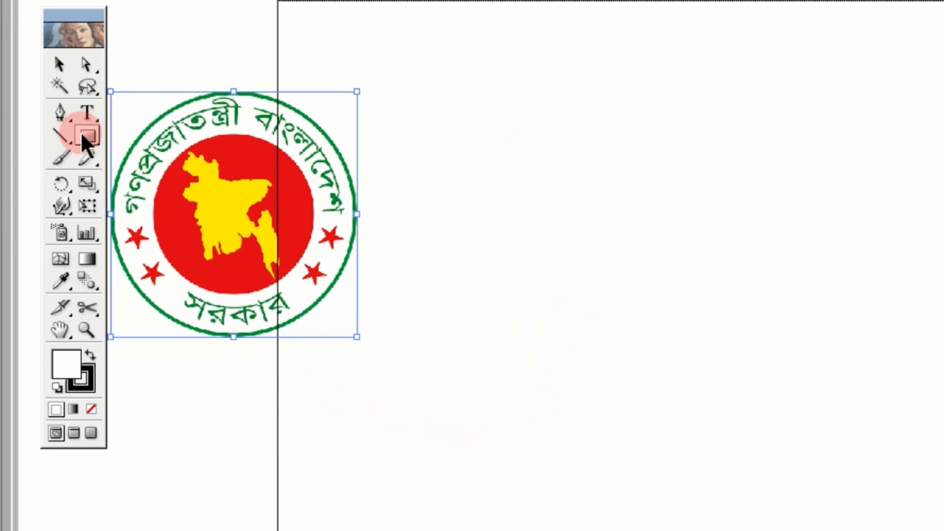
left_click_drag(86, 143, 164, 148)
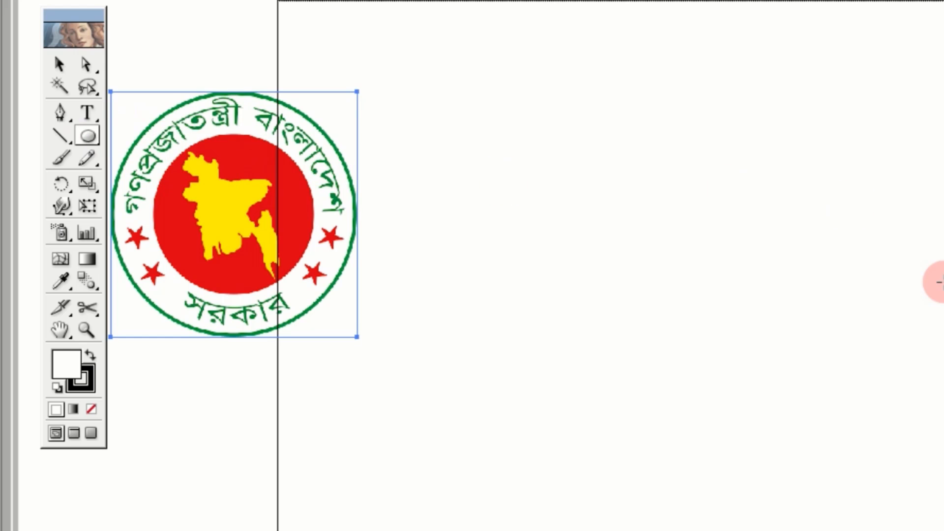
key("alt+shift")
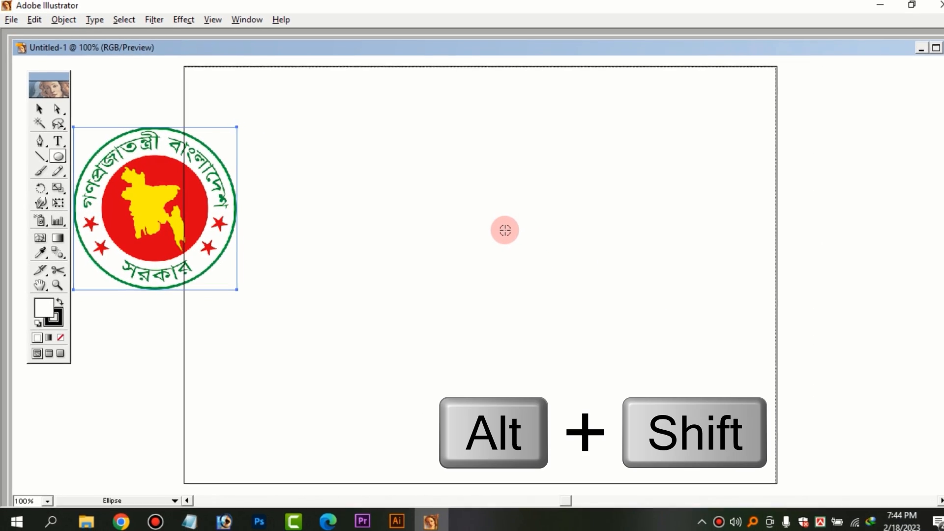
mouse_move(505, 230)
left_mouse_down()
mouse_move(593, 308)
mouse_move(585, 307)
left_mouse_up()
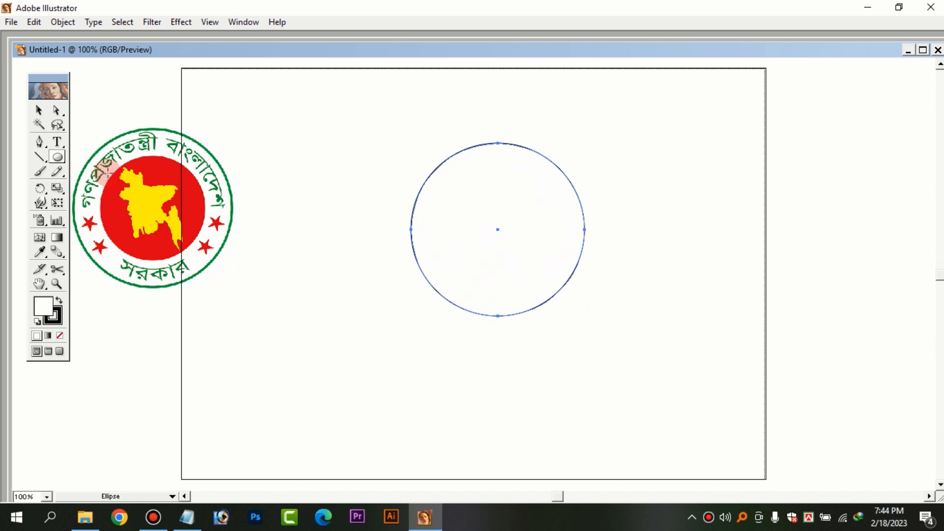
Create a smaller concentric circle inside the drawn one by pasting a copy in front and scaling it down from its centre
left_click(39, 110)
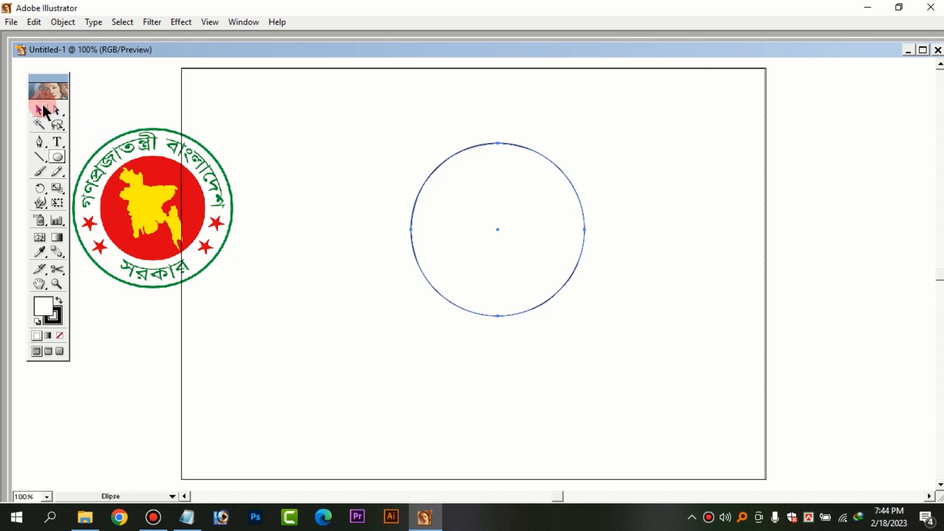
left_click(435, 164)
left_click_drag(371, 135, 704, 408)
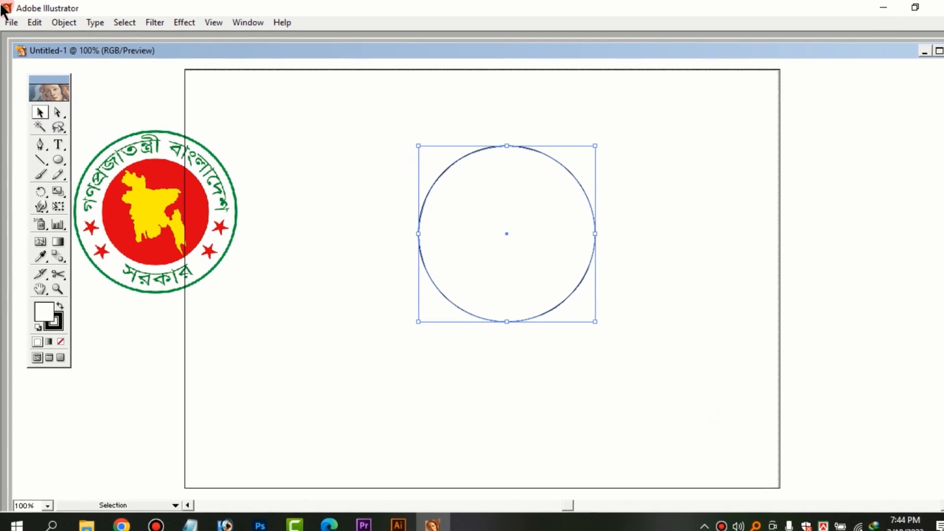
left_click(63, 22)
left_click(41, 27)
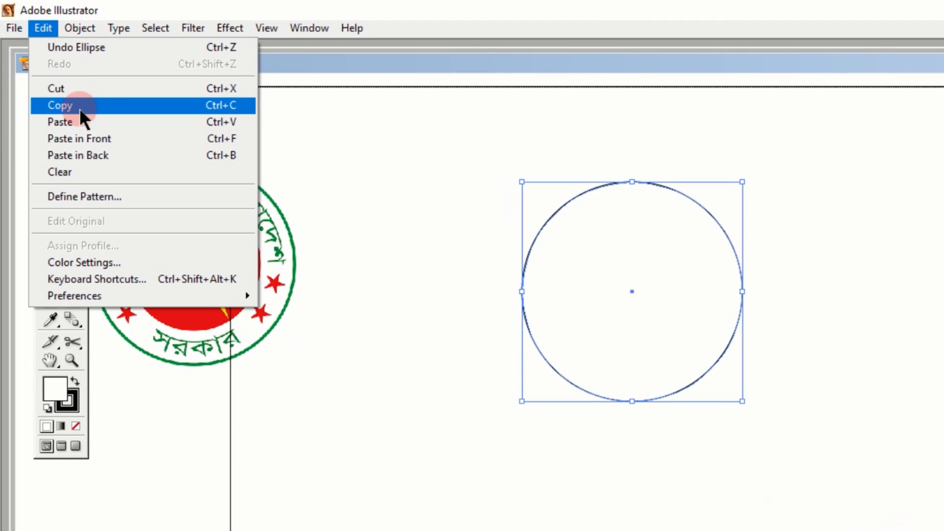
left_click(58, 101)
left_click(35, 22)
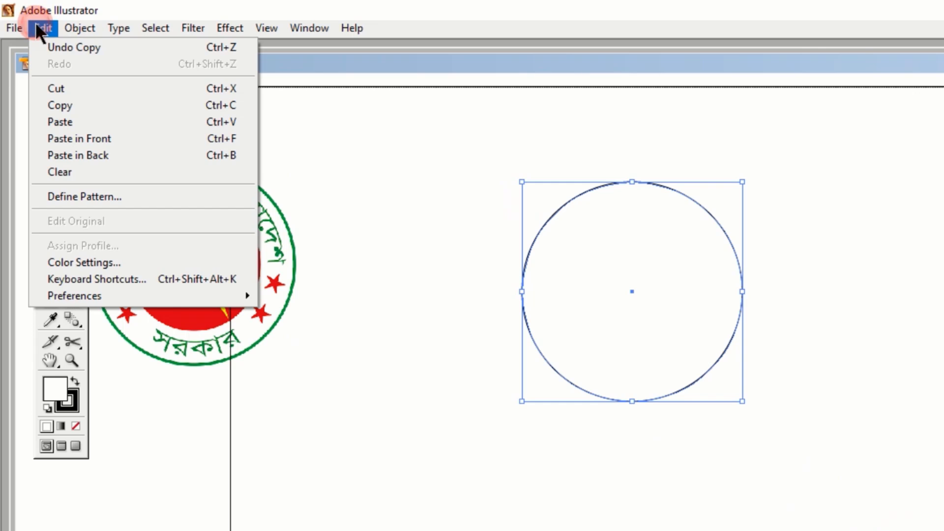
left_click(101, 145)
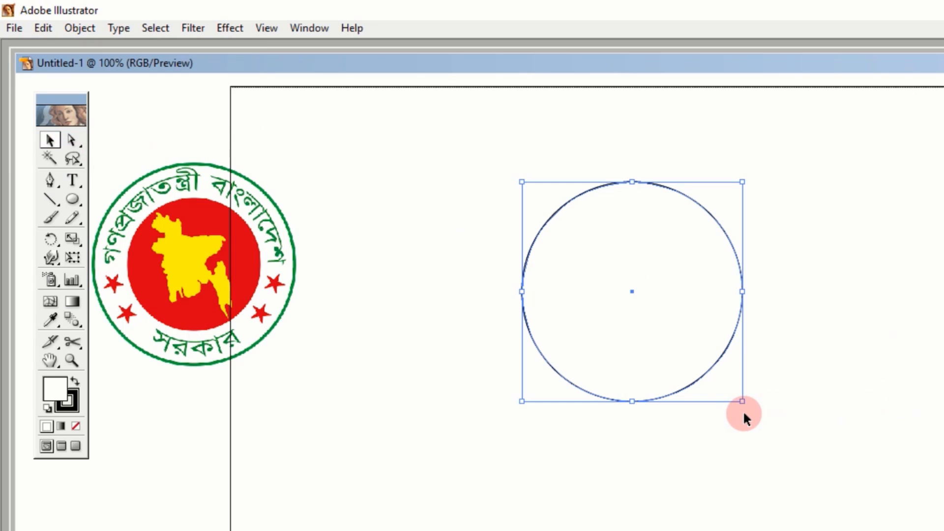
key("alt+shift")
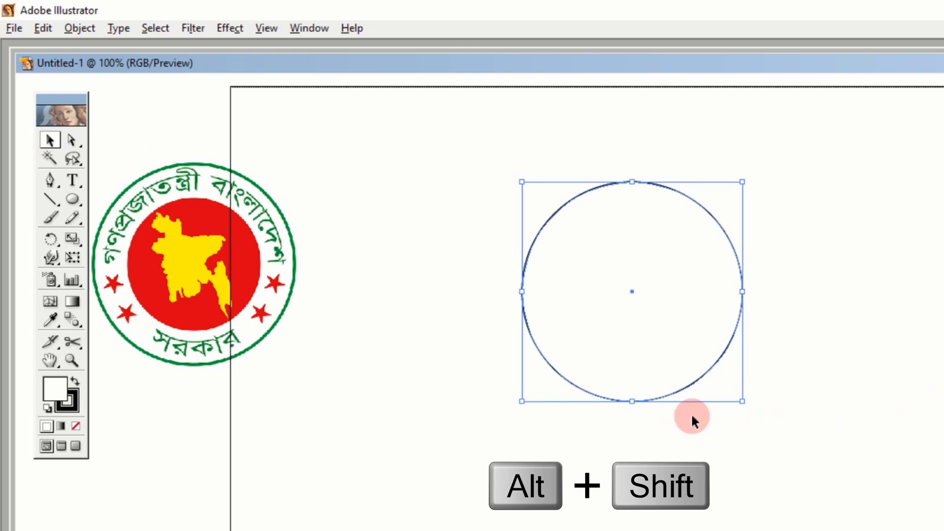
left_click_drag(742, 401, 712, 381)
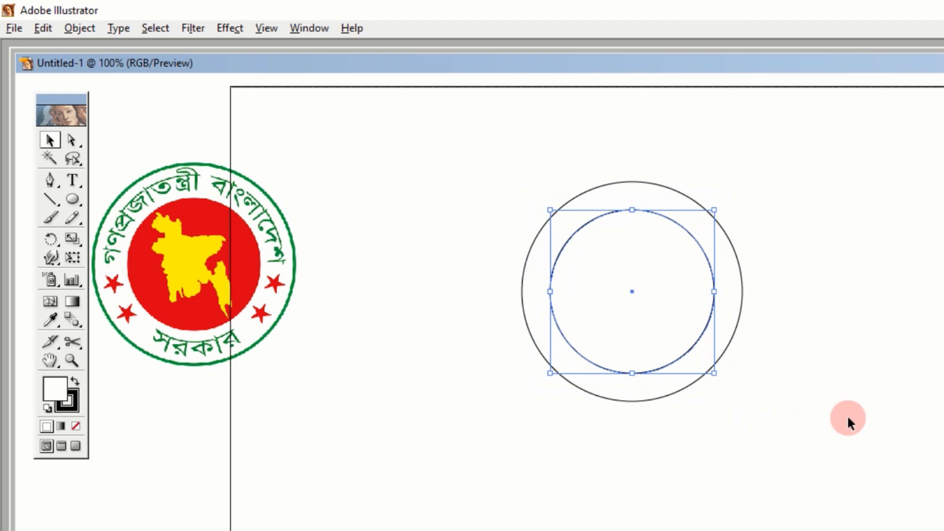
Copy the inner circle, paste it in front, and scale the copy down about its centre to form a third concentric circle
left_click(76, 28)
mouse_move(43, 34)
left_click(60, 108)
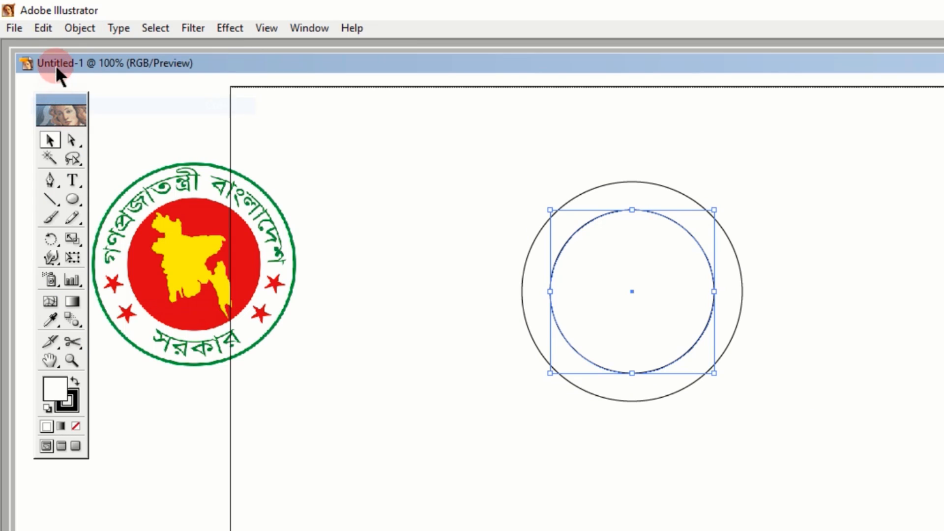
left_click(51, 28)
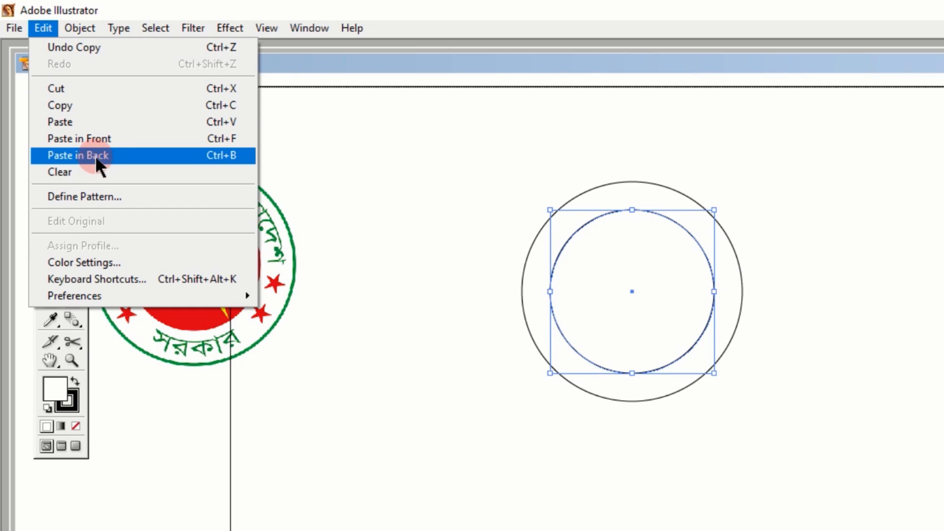
left_click(102, 140)
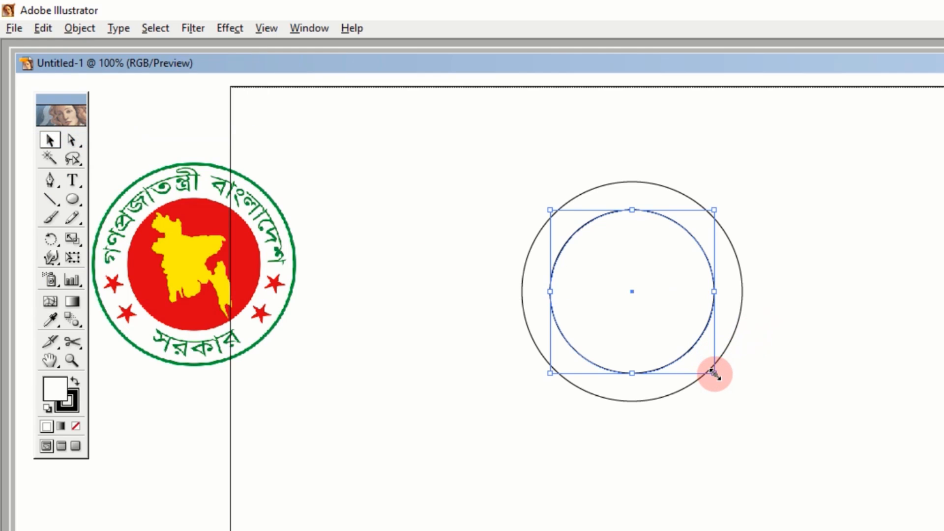
left_click_drag(710, 372, 691, 355)
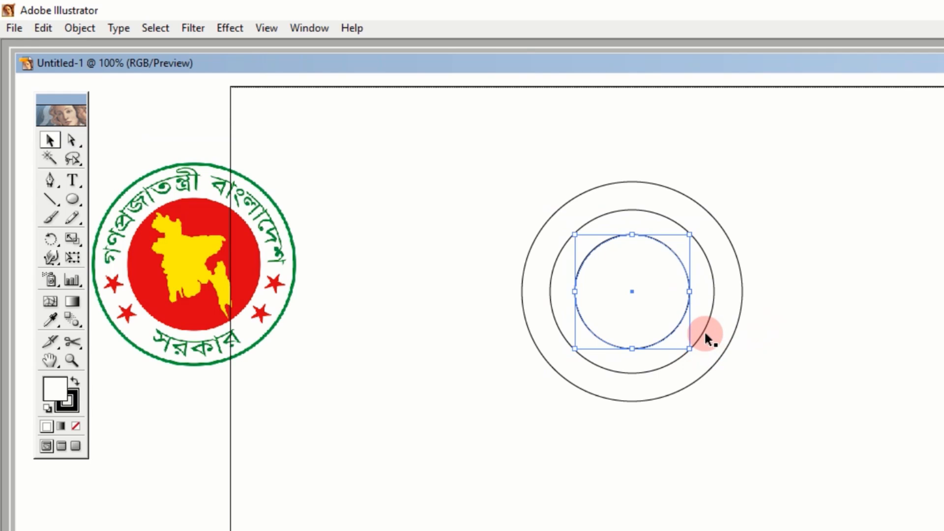
Enlarge the middle circle slightly about its centre
left_click(702, 327)
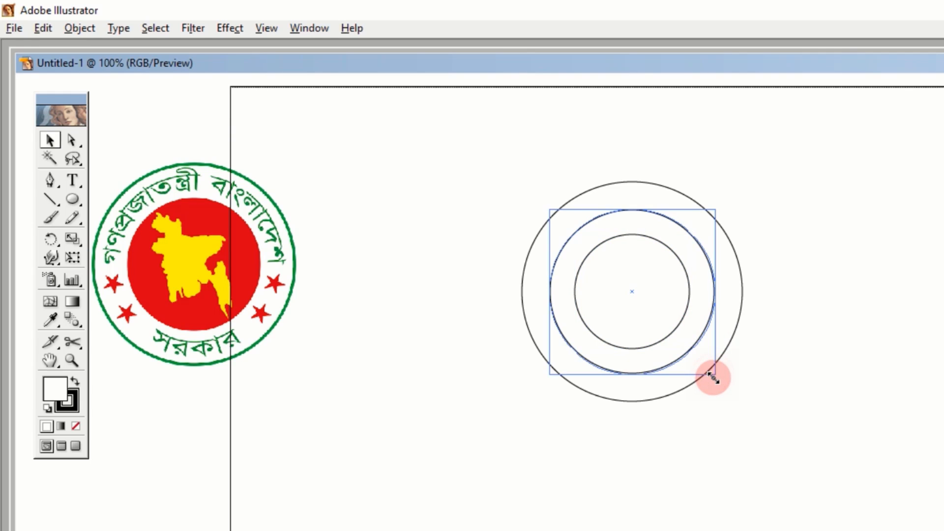
left_click_drag(711, 376, 716, 379)
left_click(917, 363)
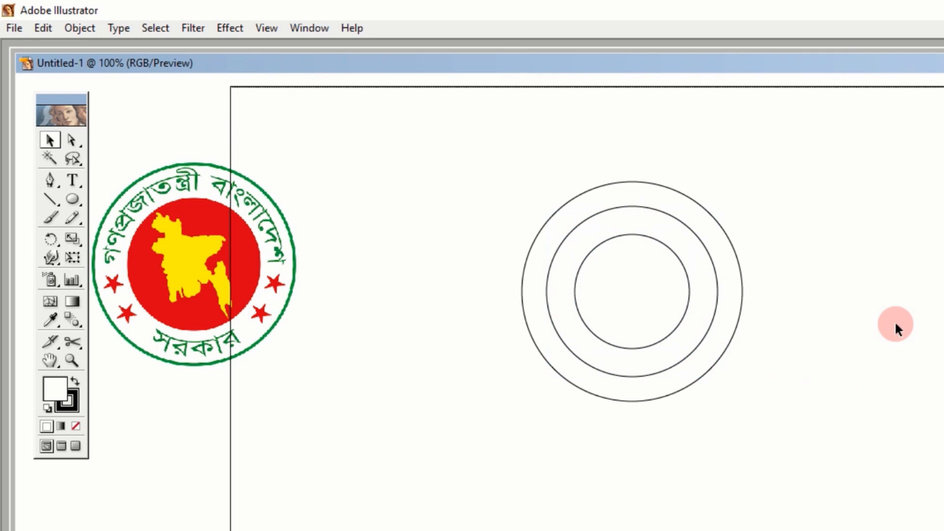
Fill the innermost circle with bright red
left_click(681, 191)
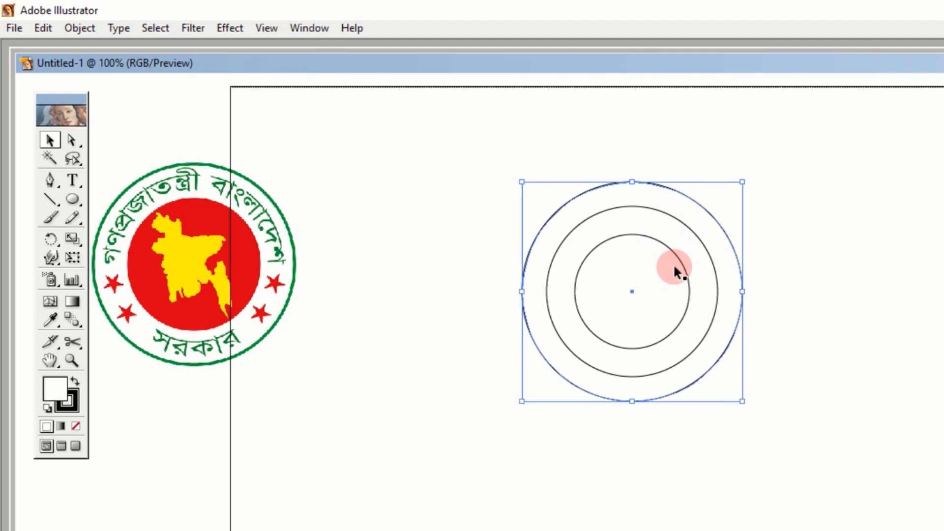
left_click(892, 267)
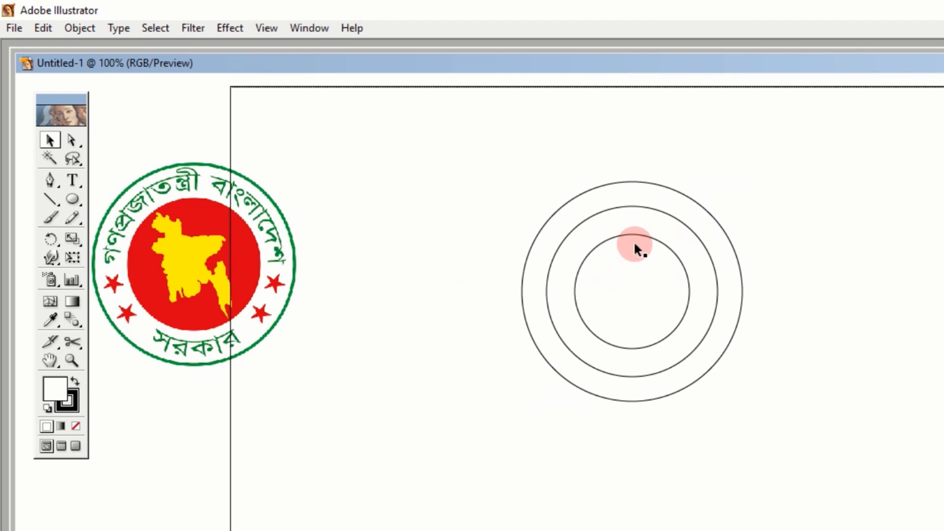
left_click(655, 244)
left_click(63, 392)
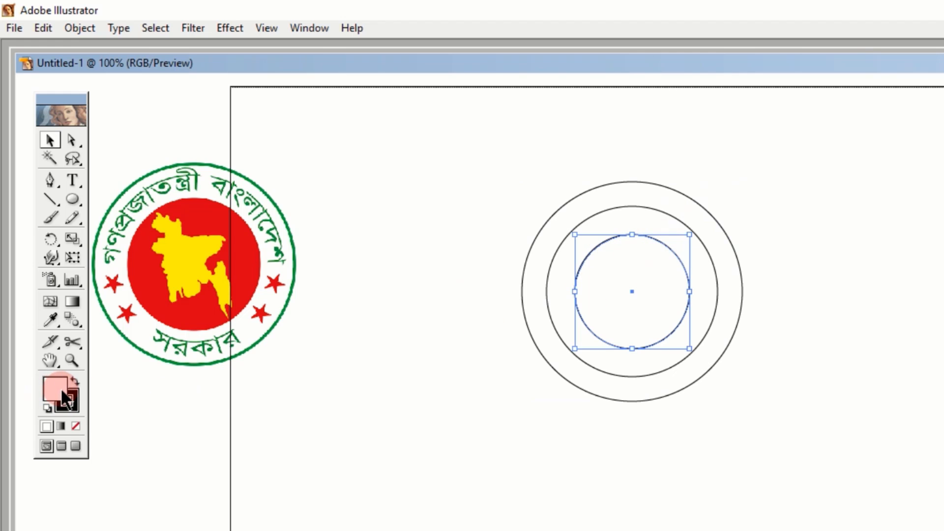
double_click(62, 391)
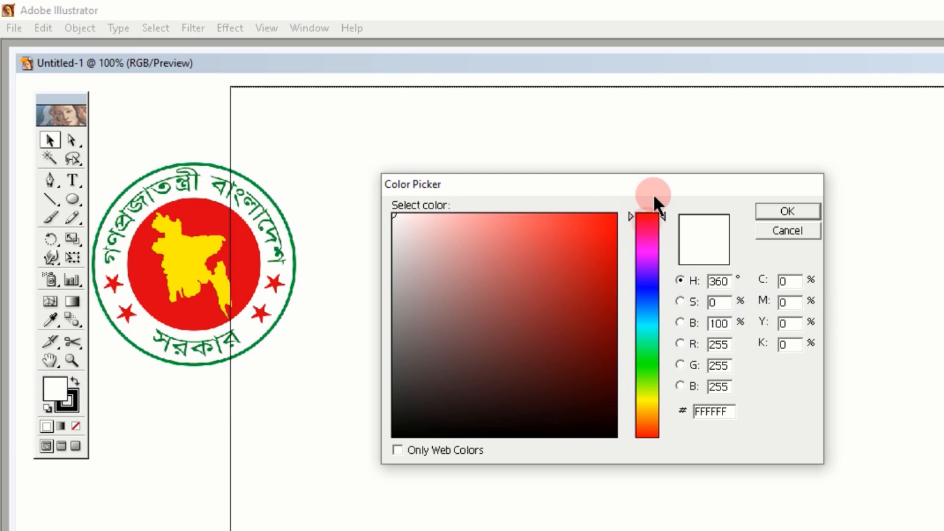
left_click(610, 219)
left_click(786, 211)
left_click(903, 212)
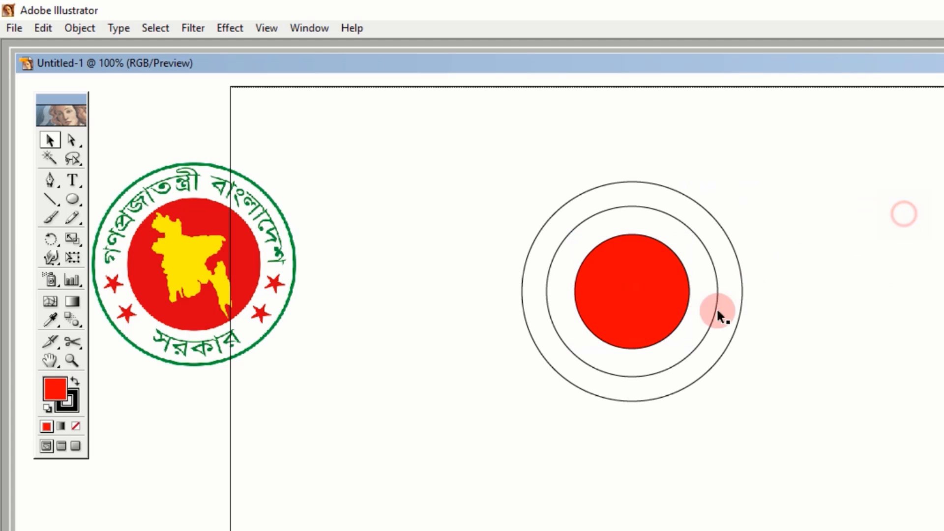
Remove the stroke from the red inner circle
left_click(636, 311)
left_click(73, 406)
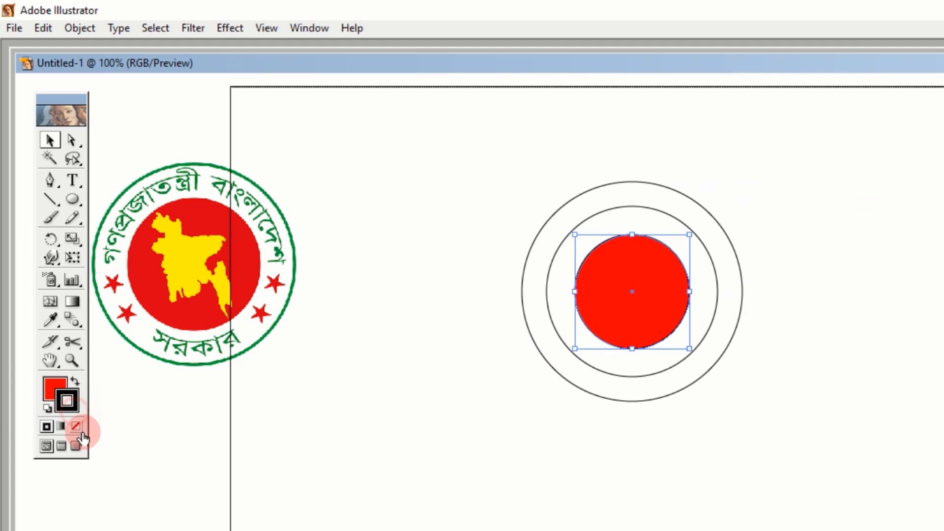
left_click(77, 429)
left_click(527, 394)
left_click(635, 276)
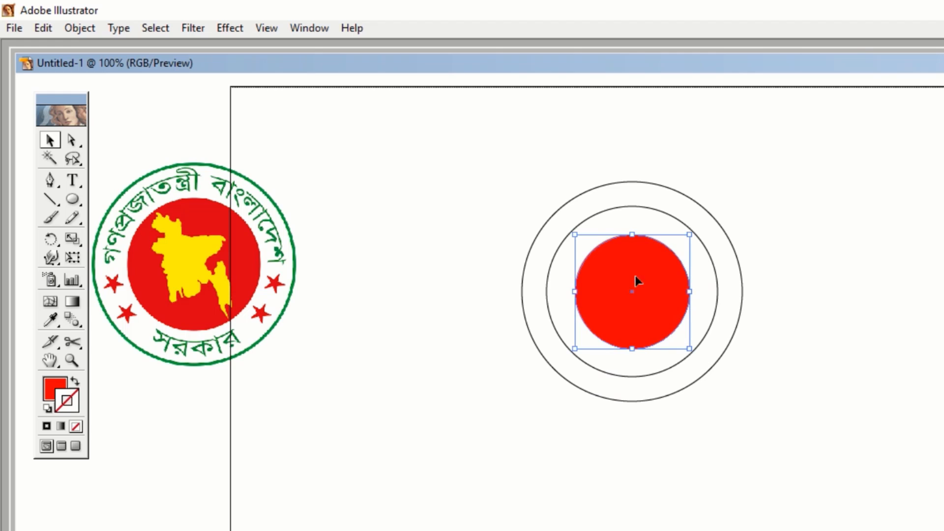
left_click(736, 248)
left_click(816, 288)
Lock the red inner circle and the outermost circle together
left_click(636, 299)
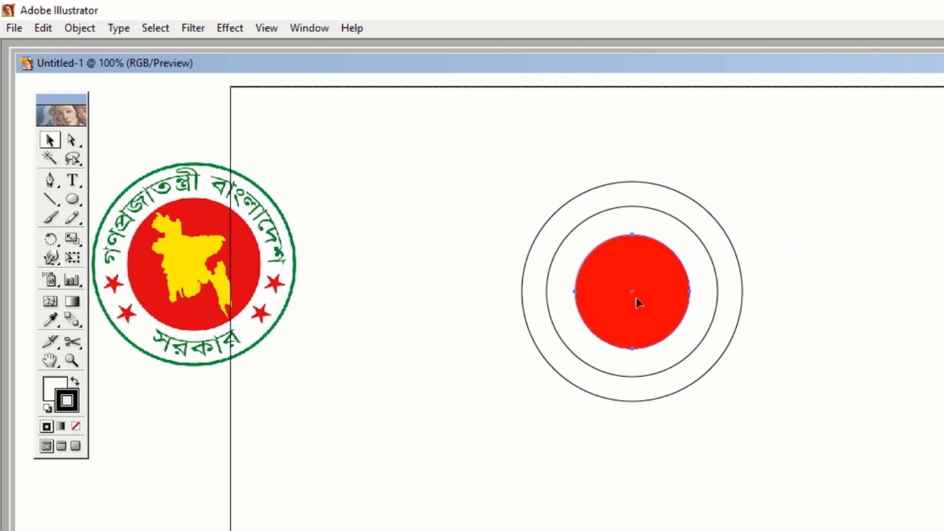
left_click(743, 292, "shift")
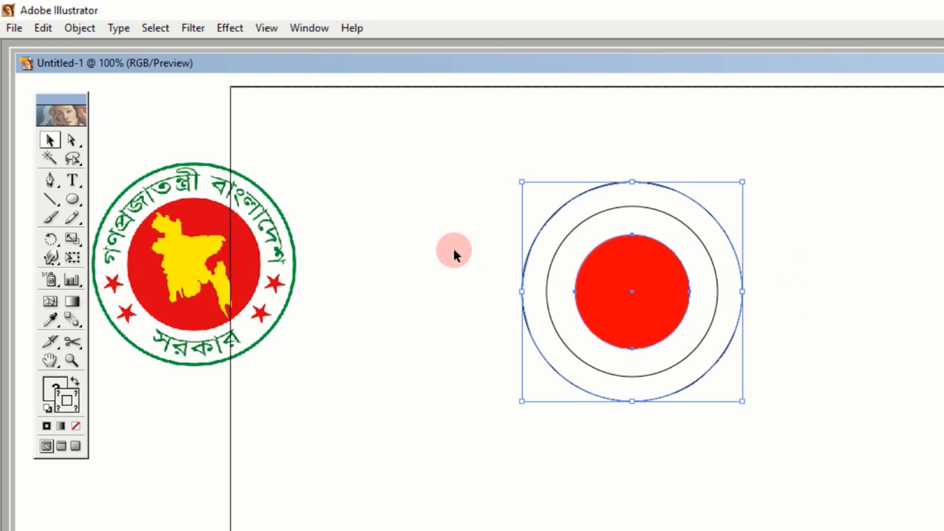
left_click(76, 29)
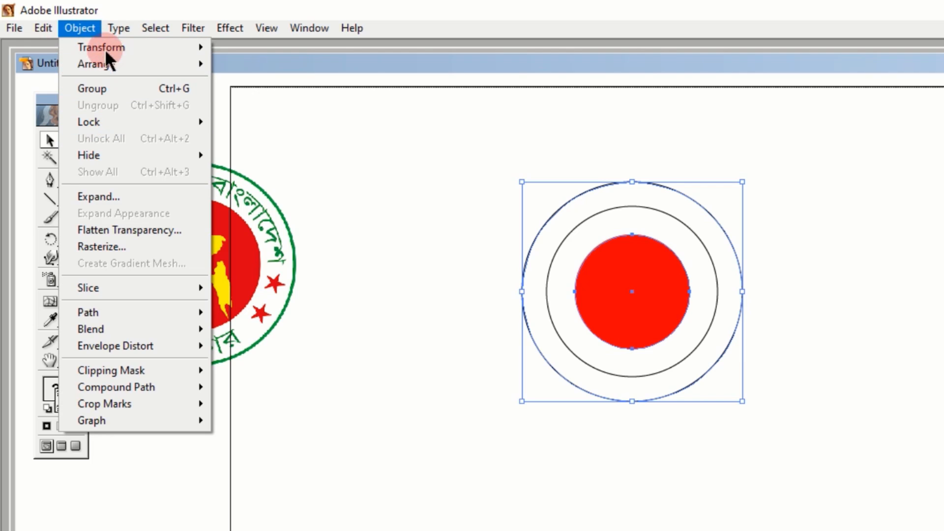
mouse_move(193, 124)
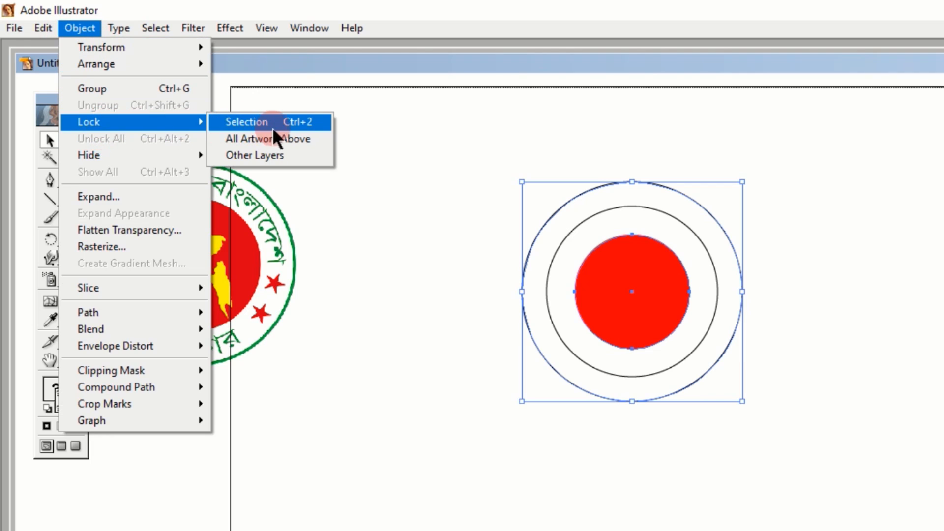
left_click(314, 123)
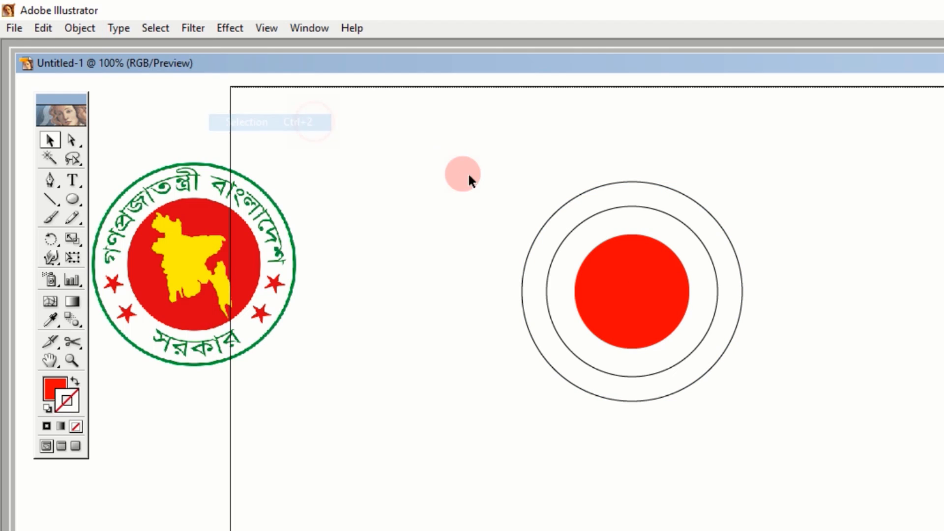
Draw a horizontal line across the lower part of the circles and duplicate it upward to just below their centre
left_click(551, 266)
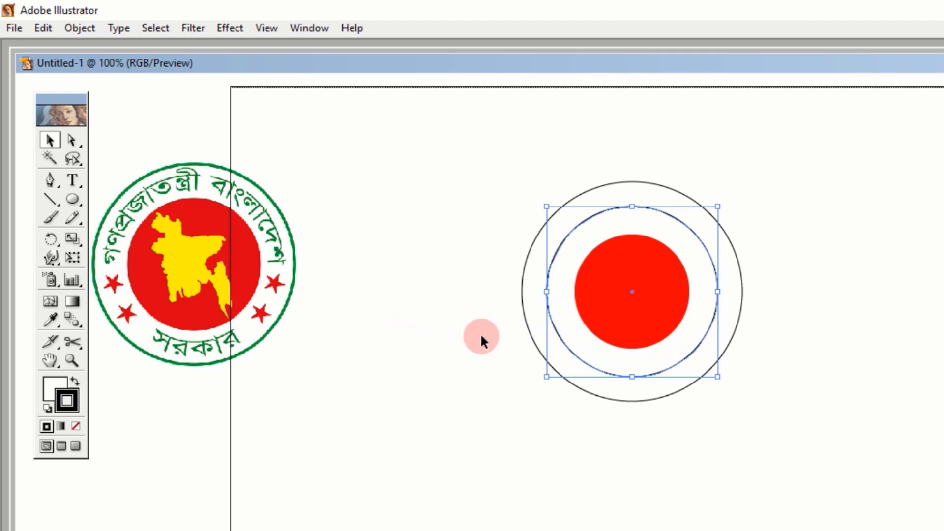
left_click(49, 199)
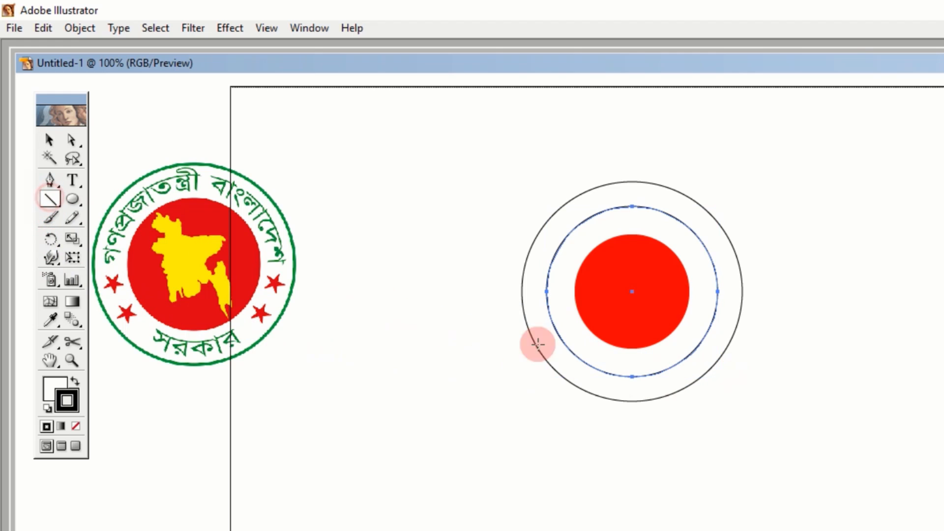
left_click_drag(518, 342, 744, 357)
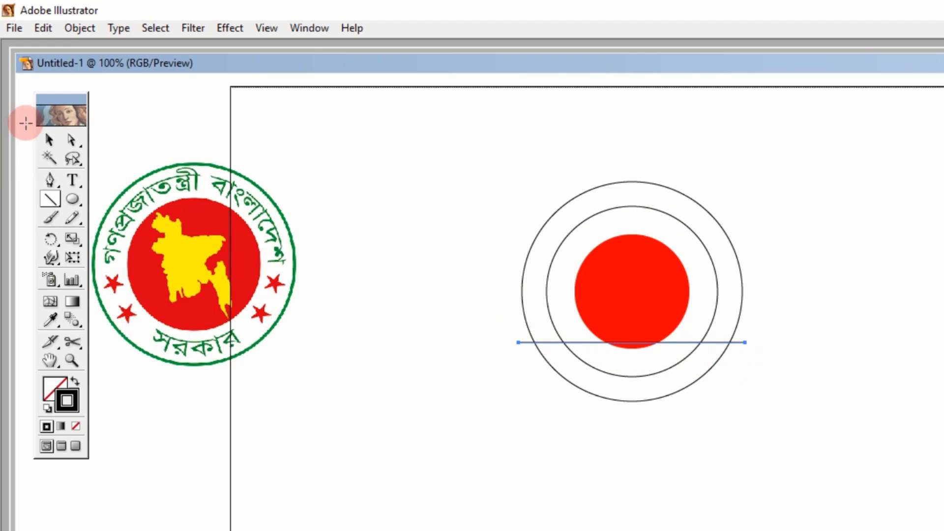
left_click(49, 139)
left_click_drag(699, 328, 711, 301)
Divide the middle circle along the two horizontal lines with the Pathfinder Divide operation
left_click(818, 317)
left_click_drag(658, 369, 661, 370)
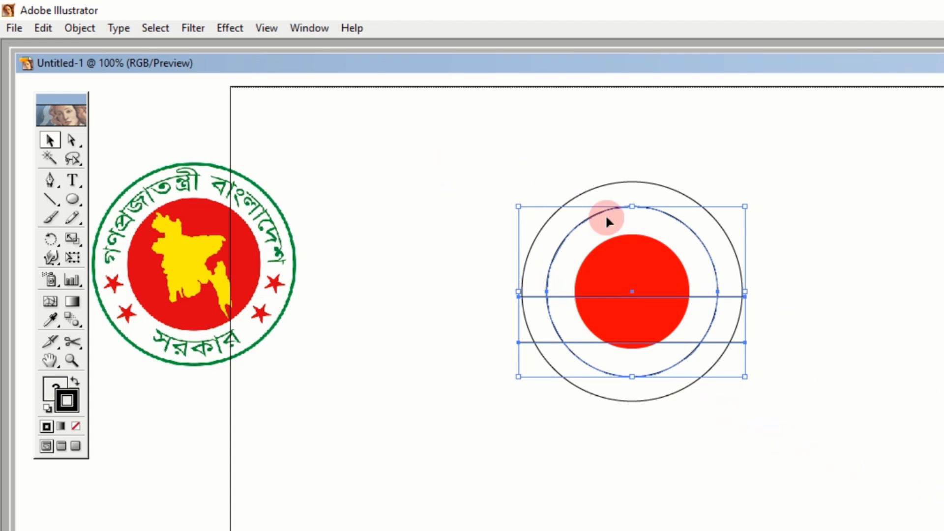
left_click(310, 28)
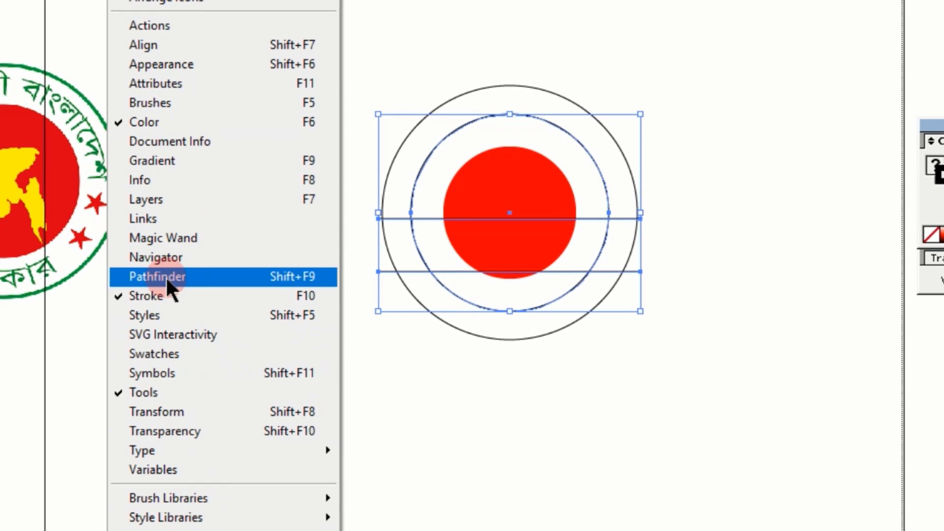
left_click(154, 276)
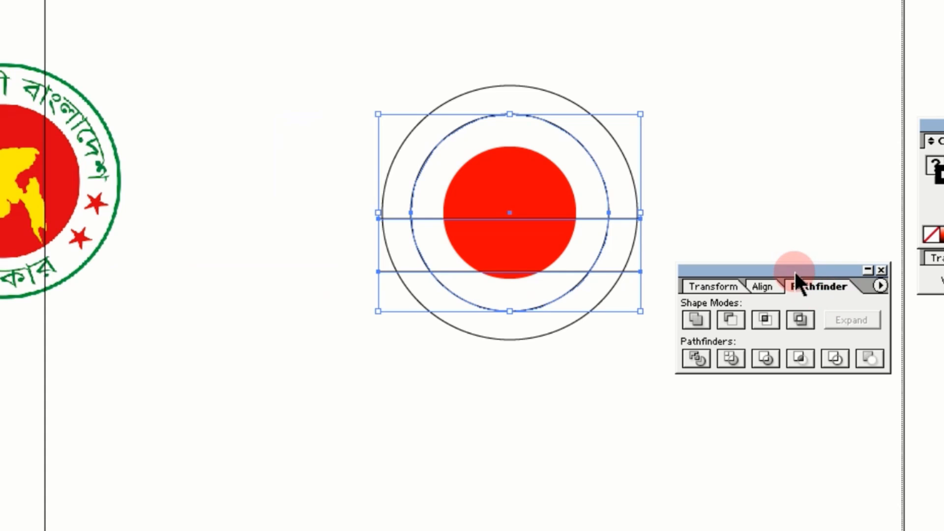
left_click_drag(795, 269, 817, 191)
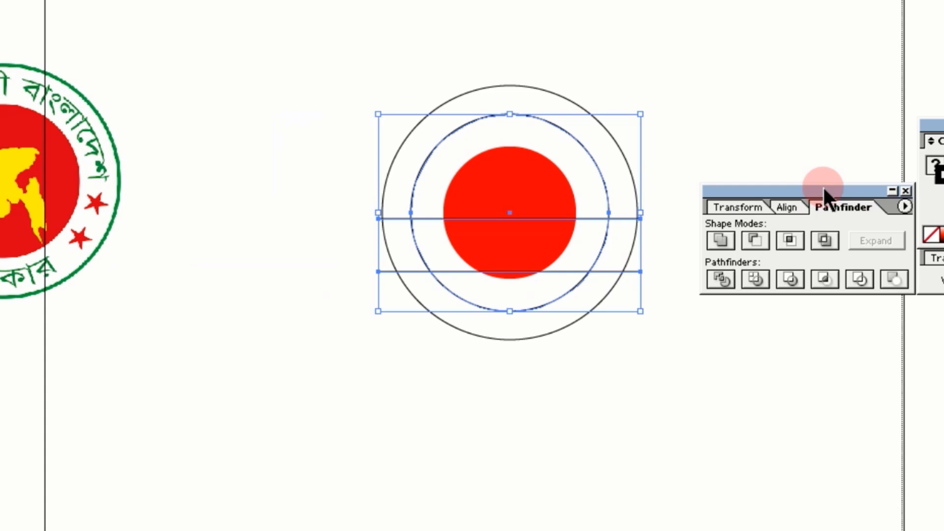
left_click(723, 284)
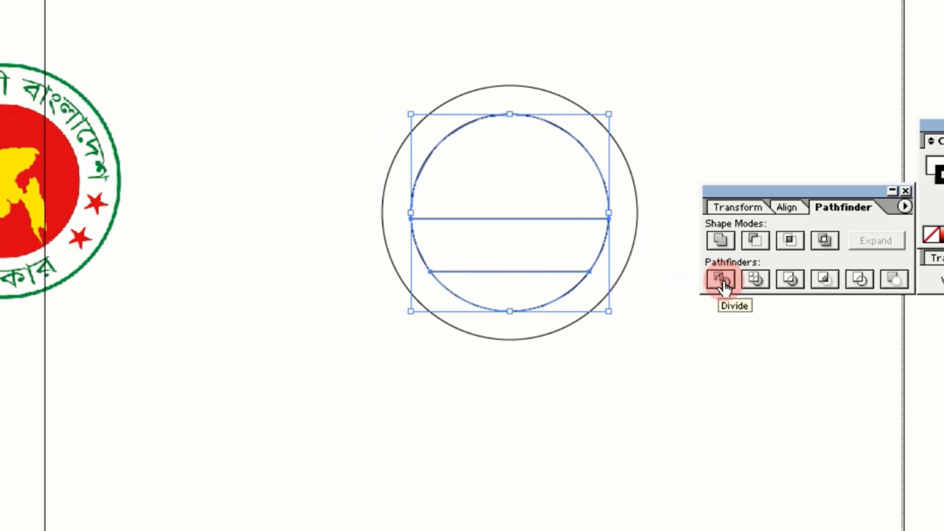
key("ctrl+z")
left_click(719, 282)
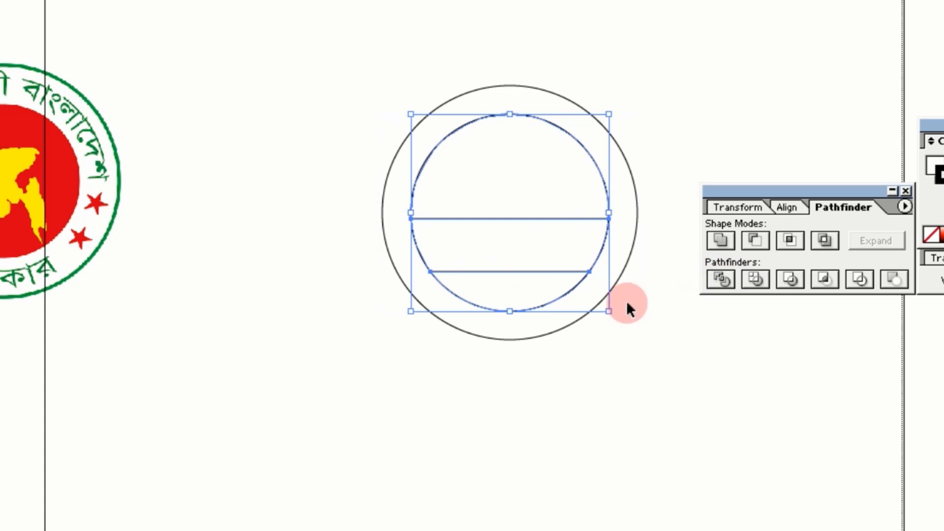
Ungroup the divided pieces of the middle circle and deselect them
right_click(559, 178)
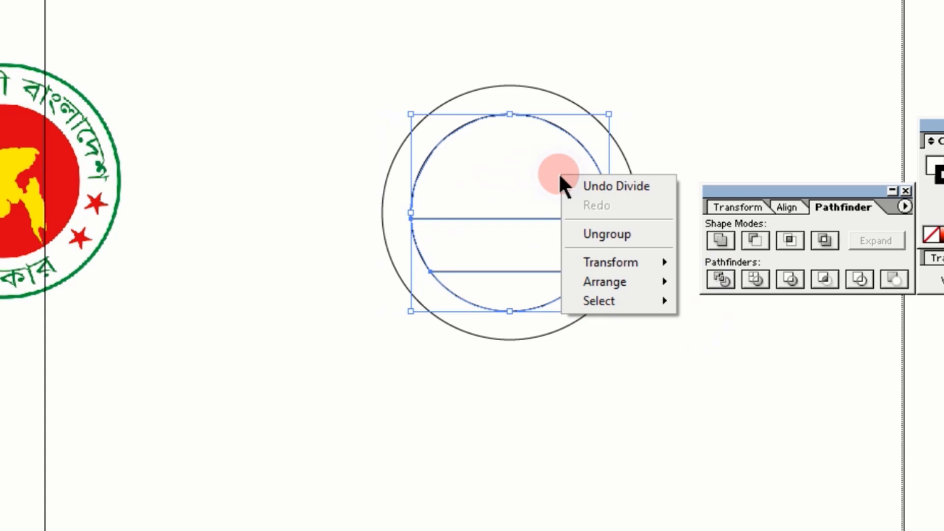
left_click(599, 240)
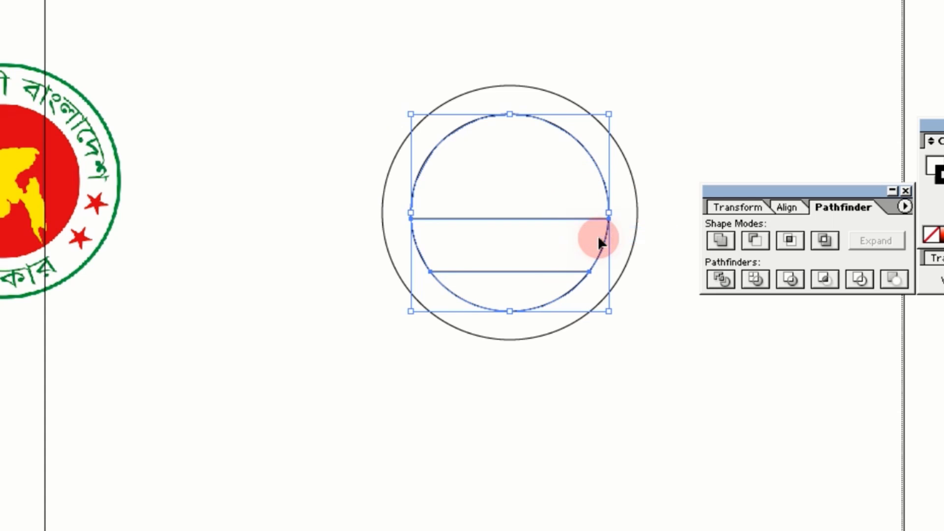
left_click(669, 219)
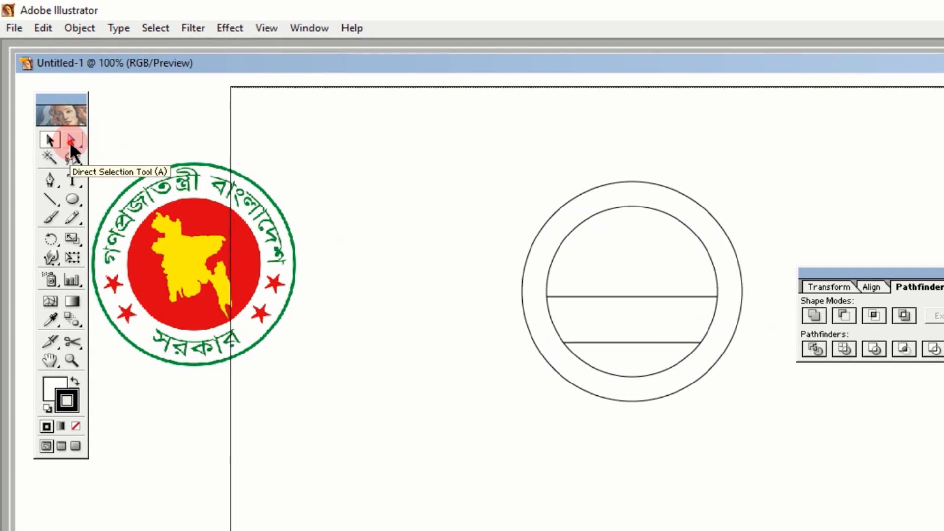
Delete the two curved side segments of the middle circle's band between the horizontal lines
left_click(71, 141)
left_click_drag(522, 324, 738, 327)
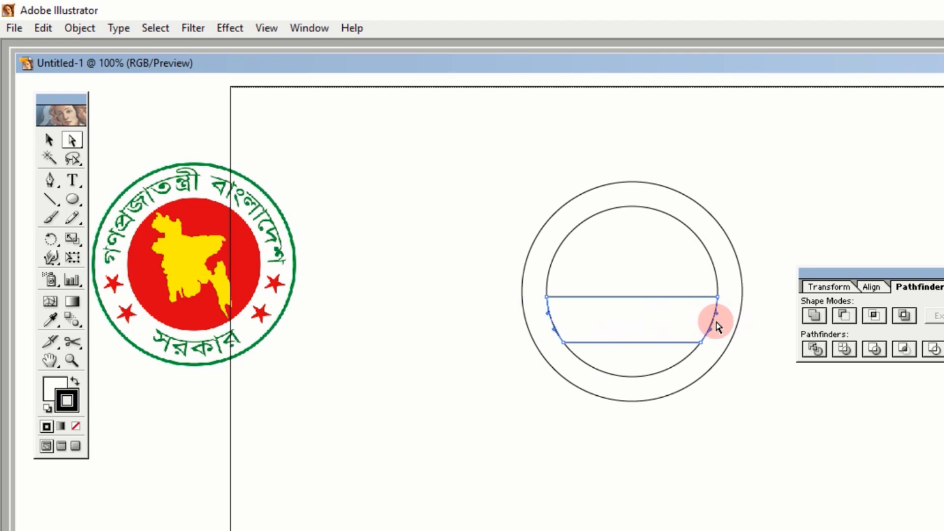
key("Delete")
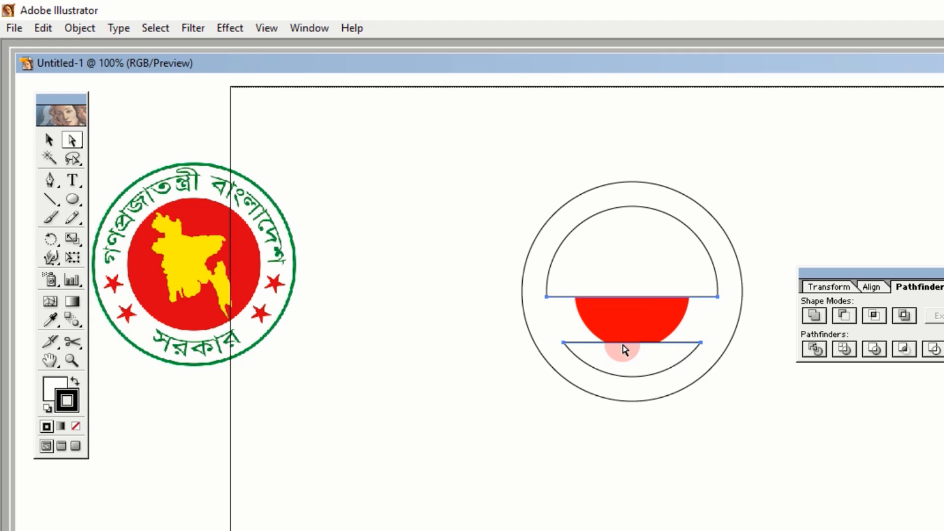
Delete the remaining horizontal lines so that only an open upper arc and an open lower arc are left
left_click_drag(615, 326, 640, 326)
key("Delete")
key("Delete")
left_click(638, 321)
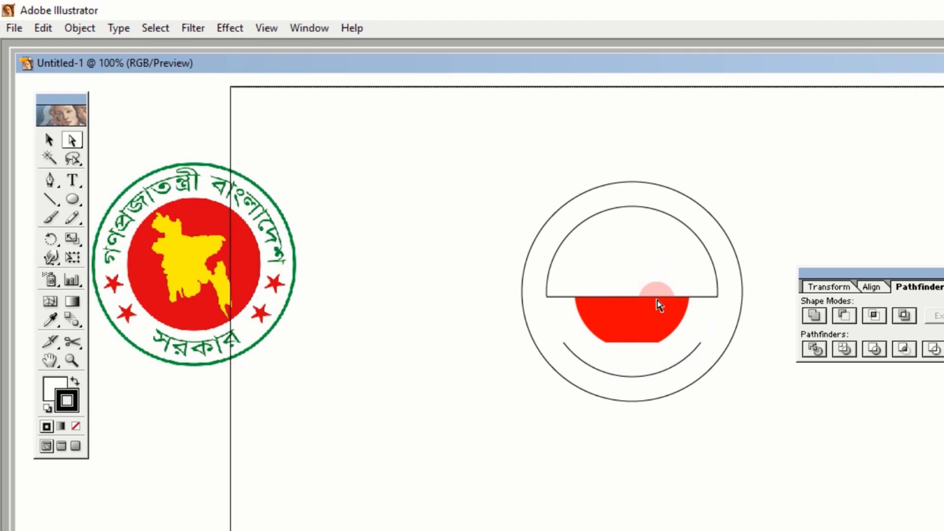
left_click(658, 298)
key("Delete")
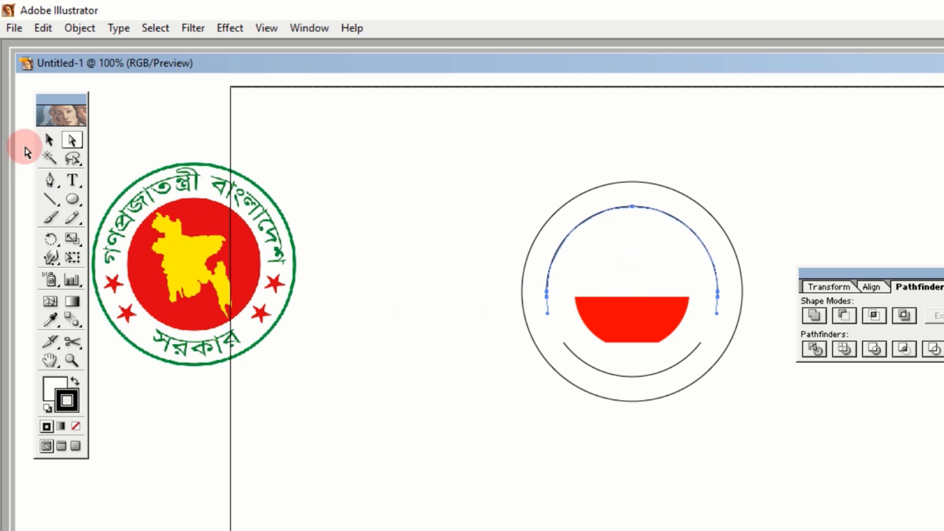
Remove the fill from both the upper arc and the lower arc
left_click(49, 140)
left_click(284, 151)
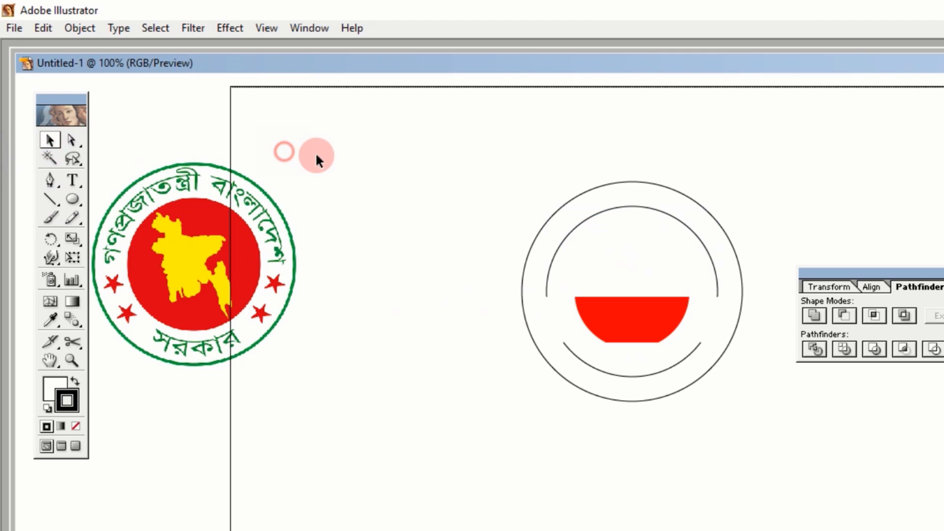
left_click(648, 209)
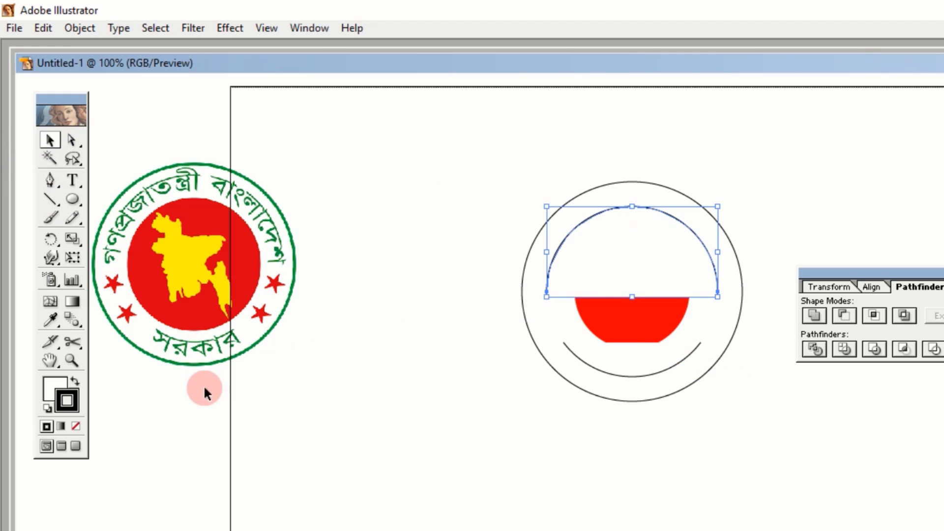
left_click(75, 425)
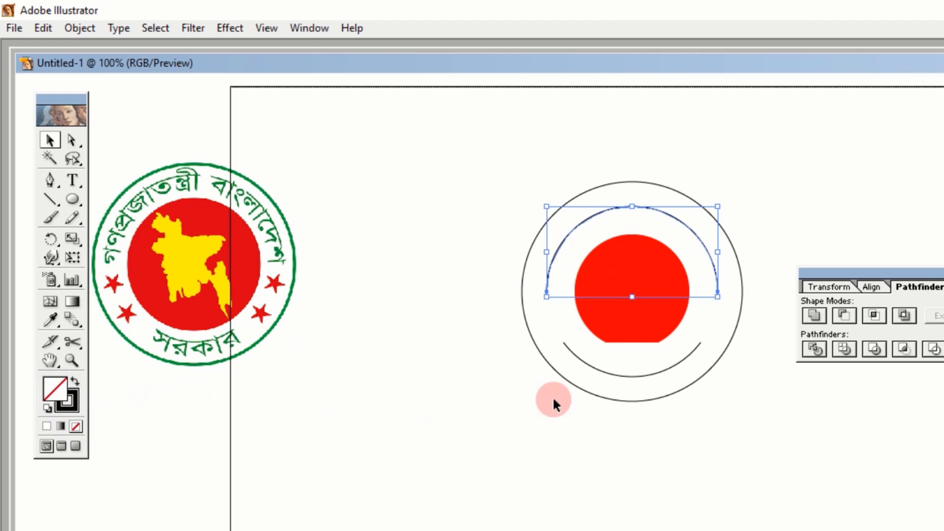
left_click(634, 359)
left_click(76, 427)
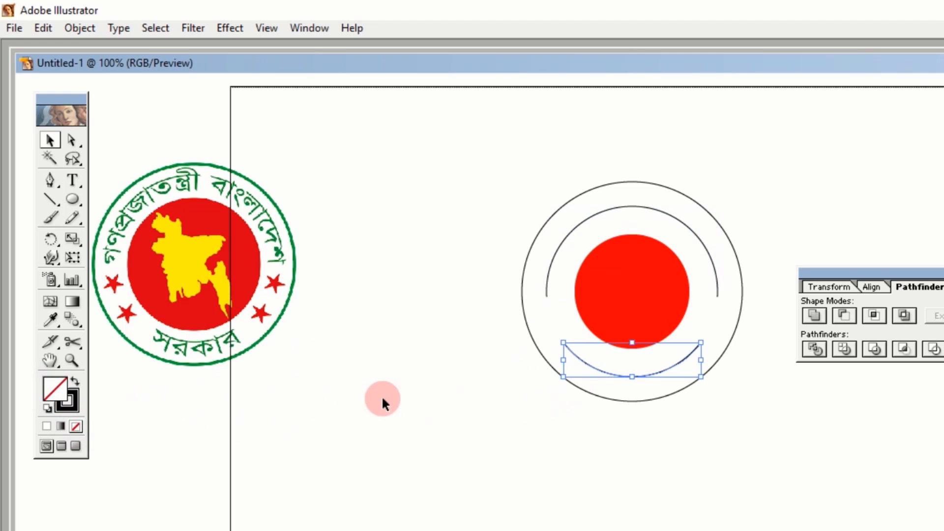
left_click(382, 396)
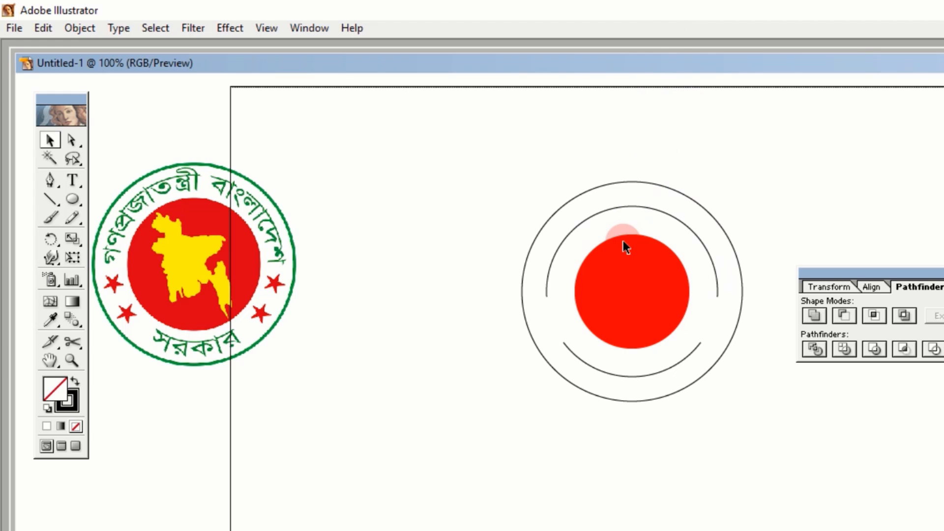
Examine the upper and lower arcs by selecting them separately and together
left_click(632, 206)
left_click(650, 376)
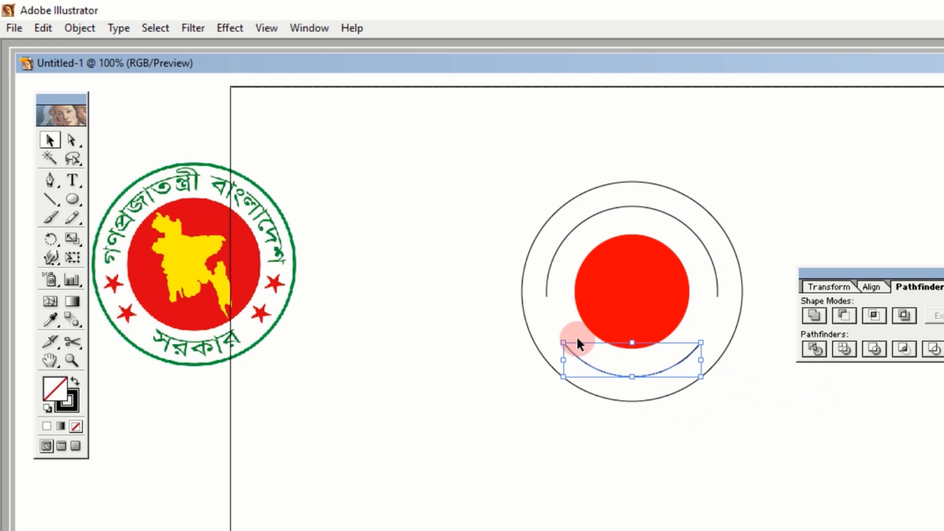
left_click_drag(506, 211, 779, 462)
left_click(440, 344)
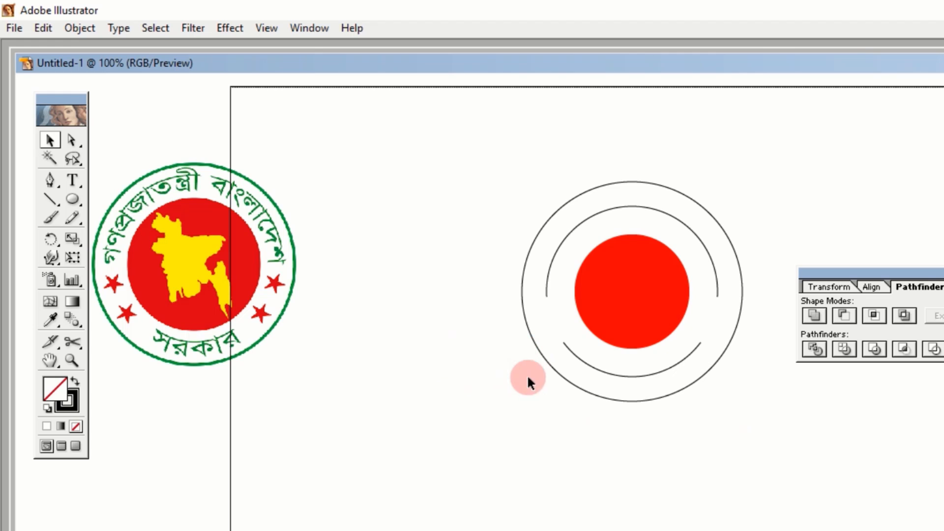
left_click(602, 374)
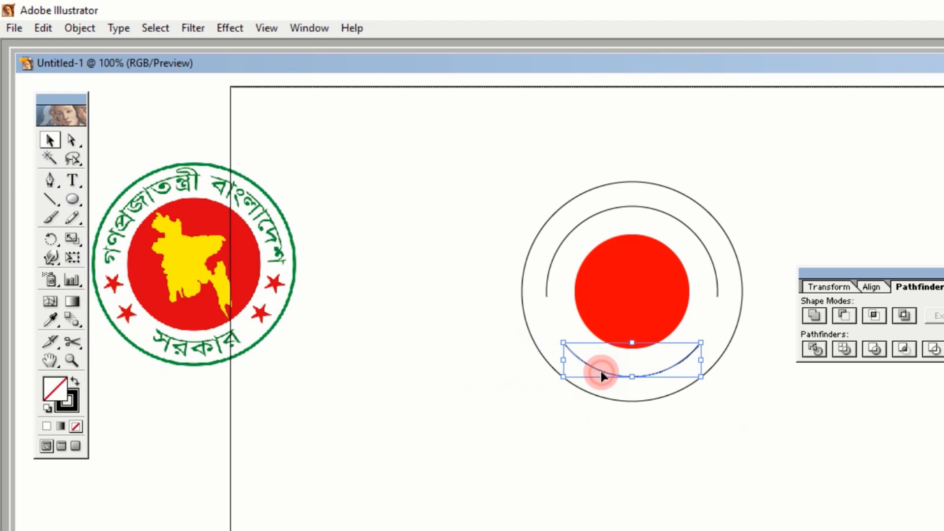
left_click(77, 139)
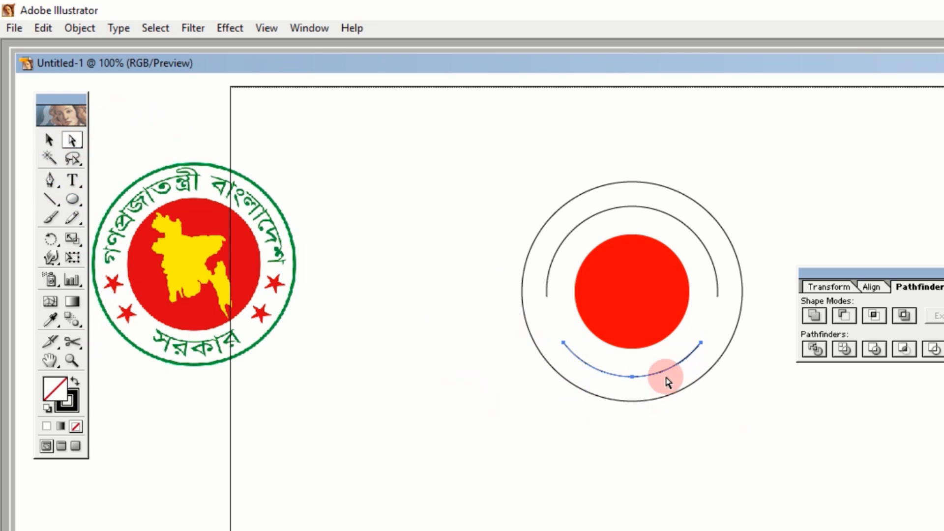
left_click_drag(697, 403, 641, 346)
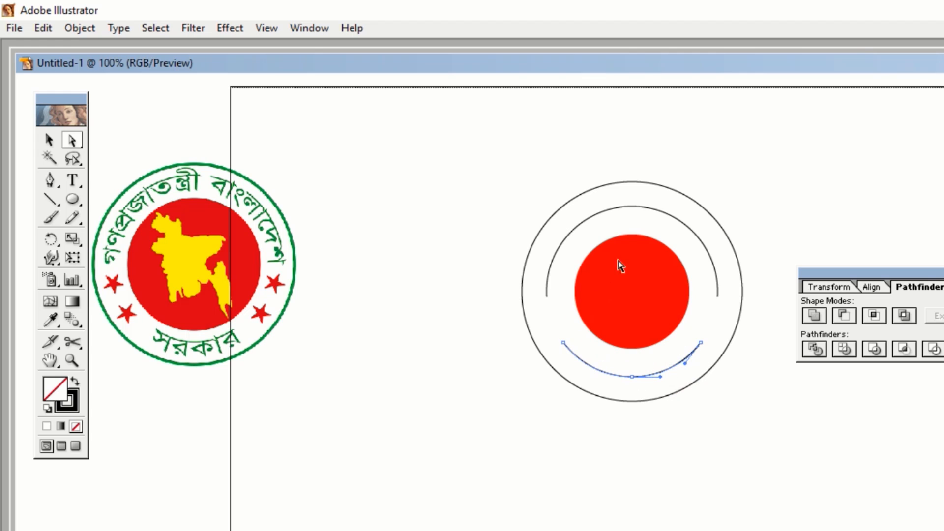
left_click_drag(626, 183, 632, 244)
left_click(552, 432)
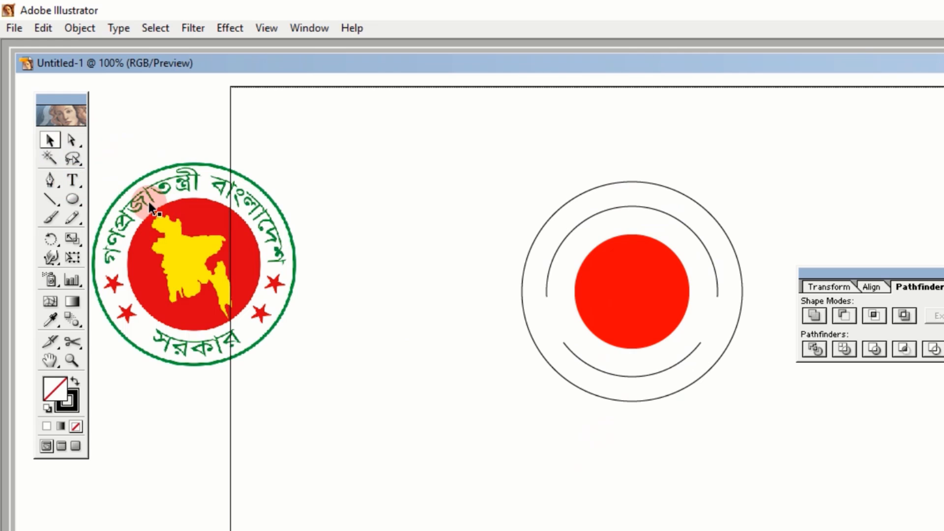
Select the upper arc, activate the Path Type tool and display the character settings
left_click(620, 208)
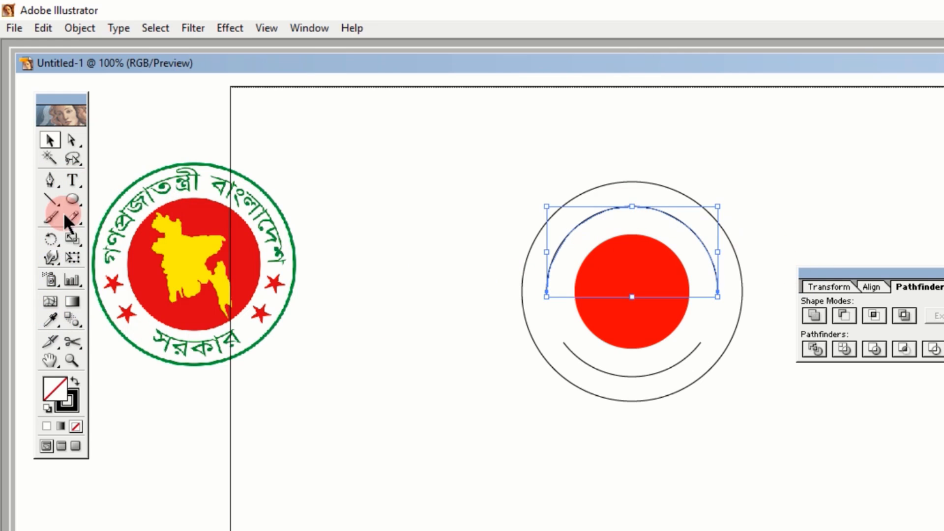
left_click_drag(73, 189, 133, 196)
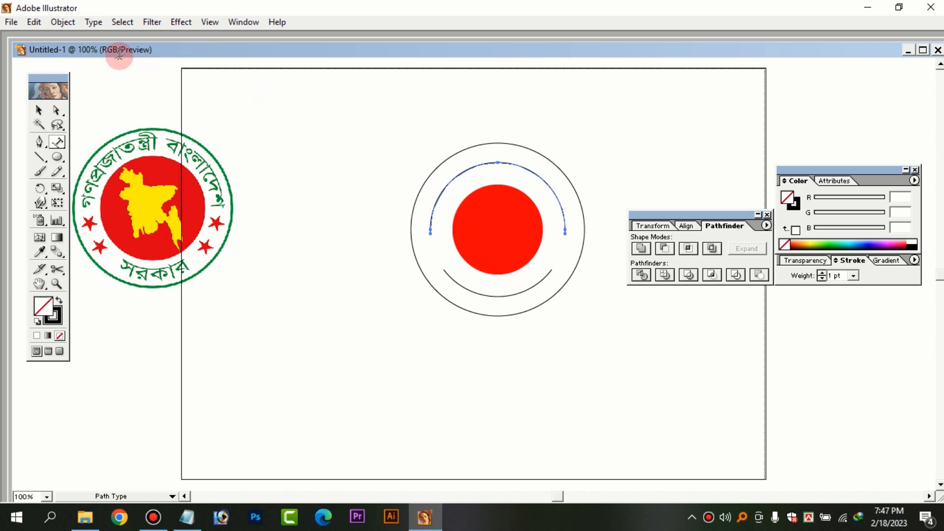
left_click(246, 23)
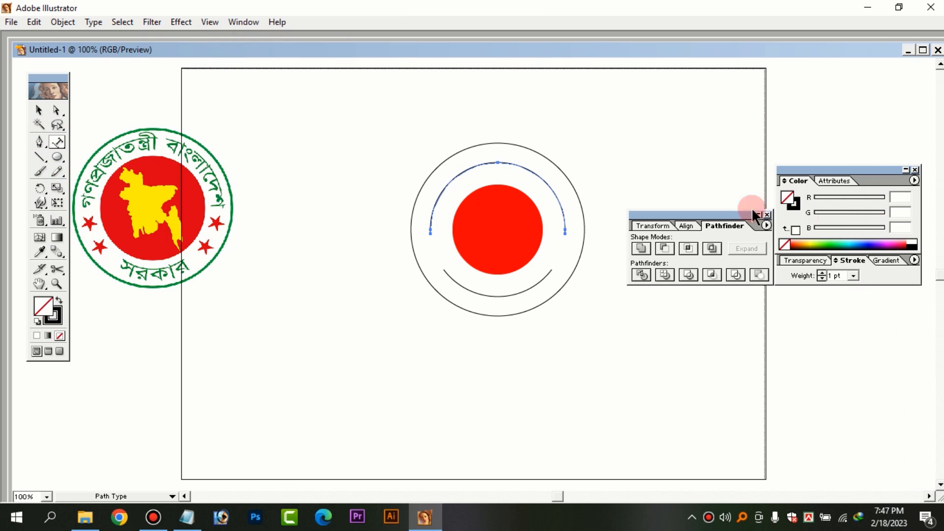
left_click(242, 21)
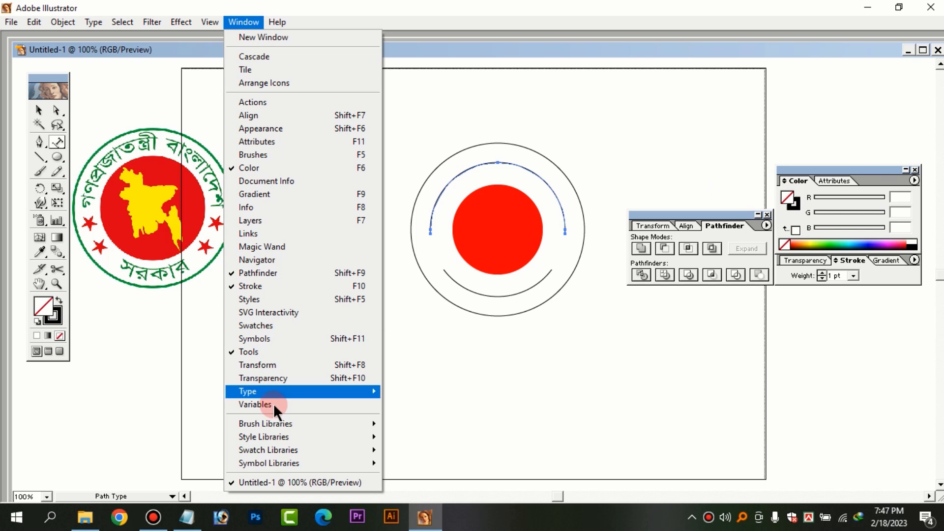
mouse_move(282, 392)
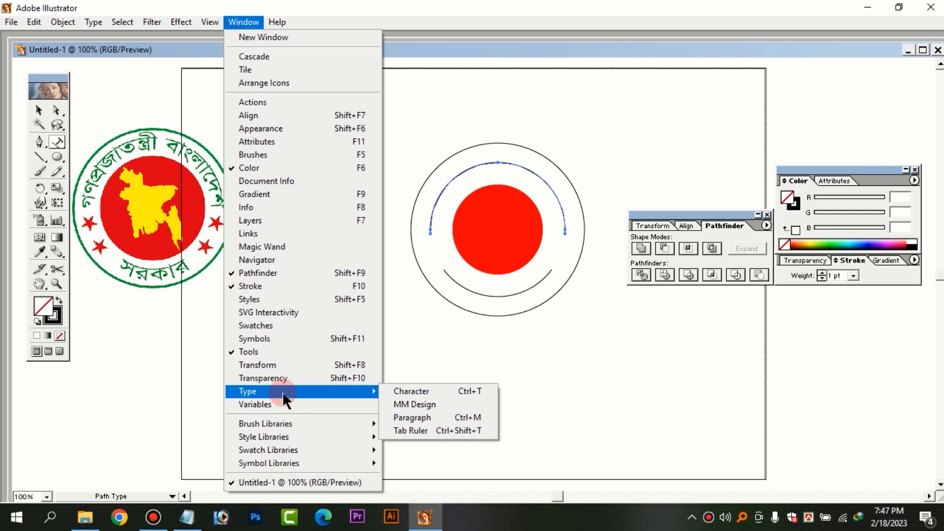
left_click(438, 391)
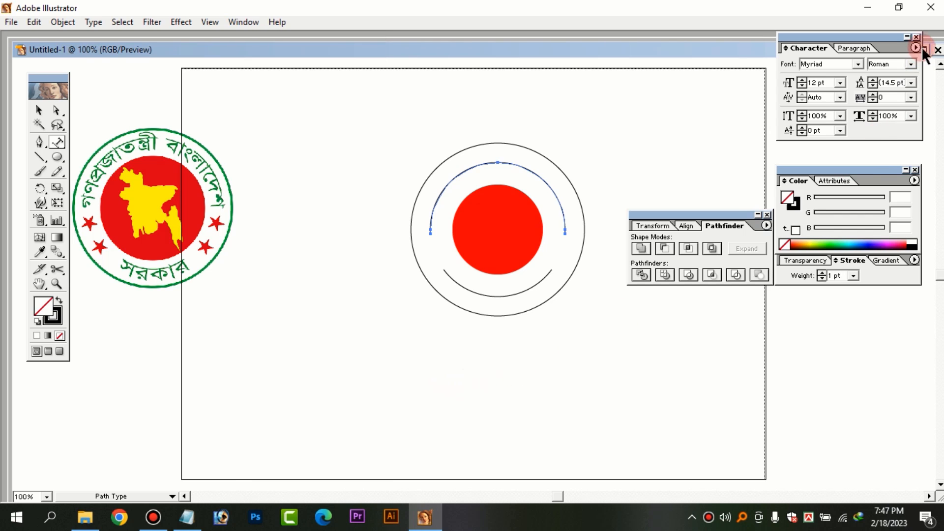
left_click_drag(819, 34, 788, 80)
Set the text font to SutonnyMJ for the lettering on the upper arc
left_click(856, 79)
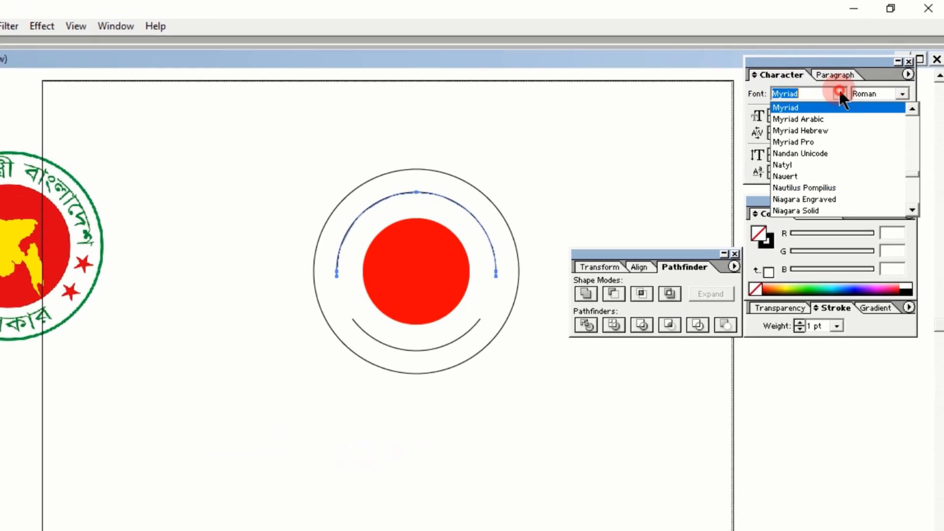
left_click(818, 93)
left_click_drag(818, 94, 777, 94)
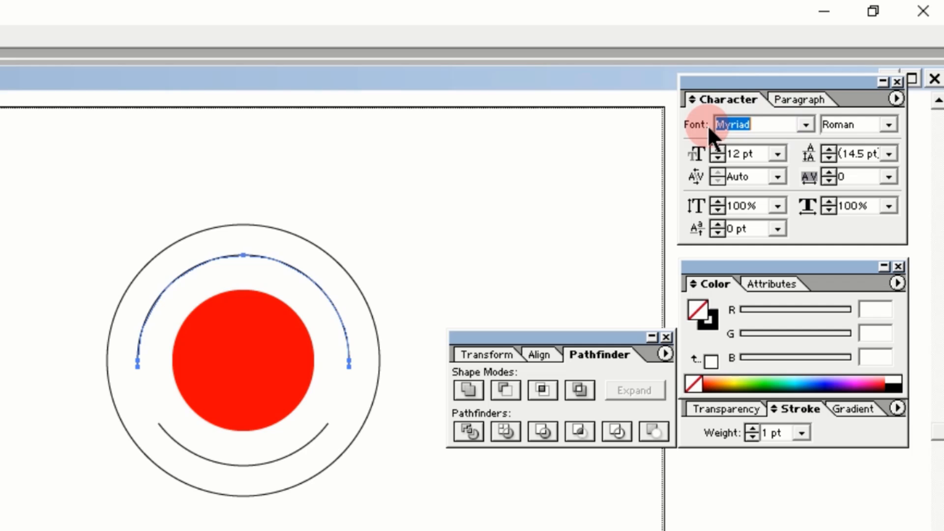
type("Suto")
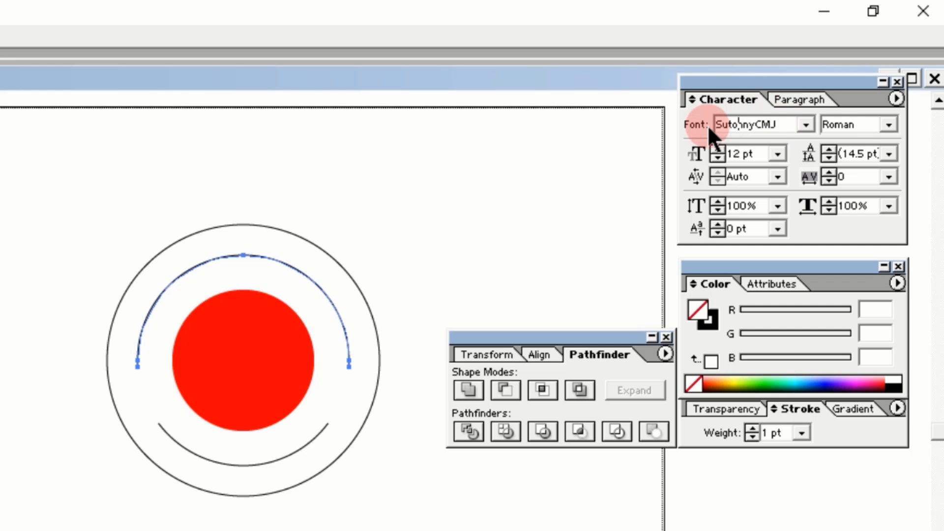
type("nnyMJ")
key("Return")
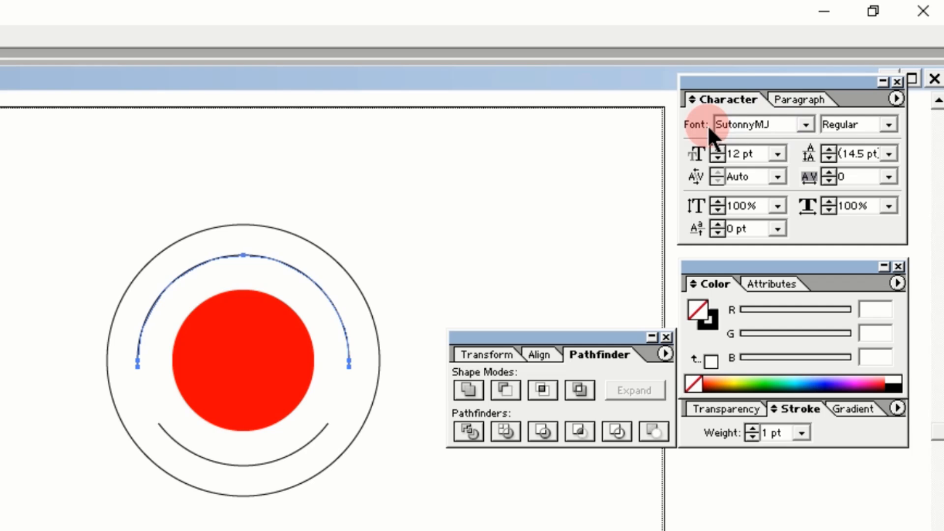
left_click(892, 125)
left_click(858, 172)
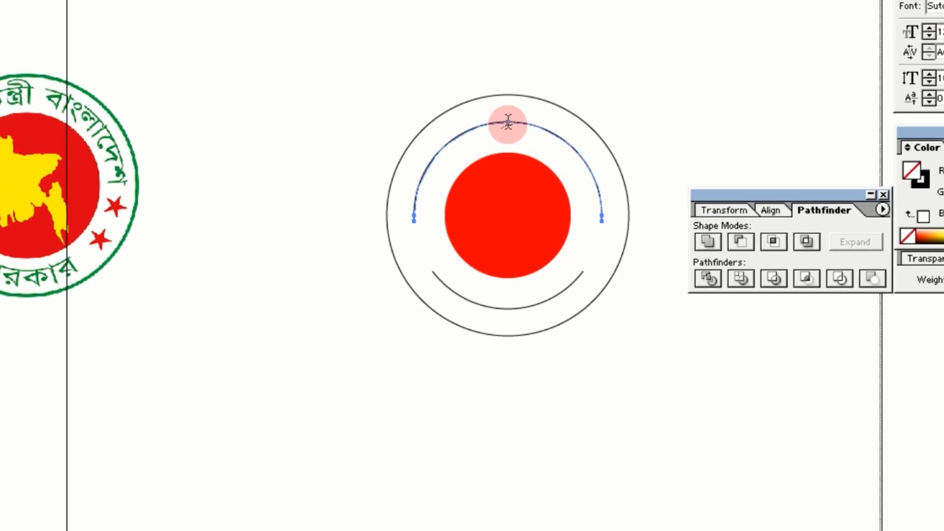
Start path text at the middle of the upper arc and set its font size to 18 pt
left_click(509, 115)
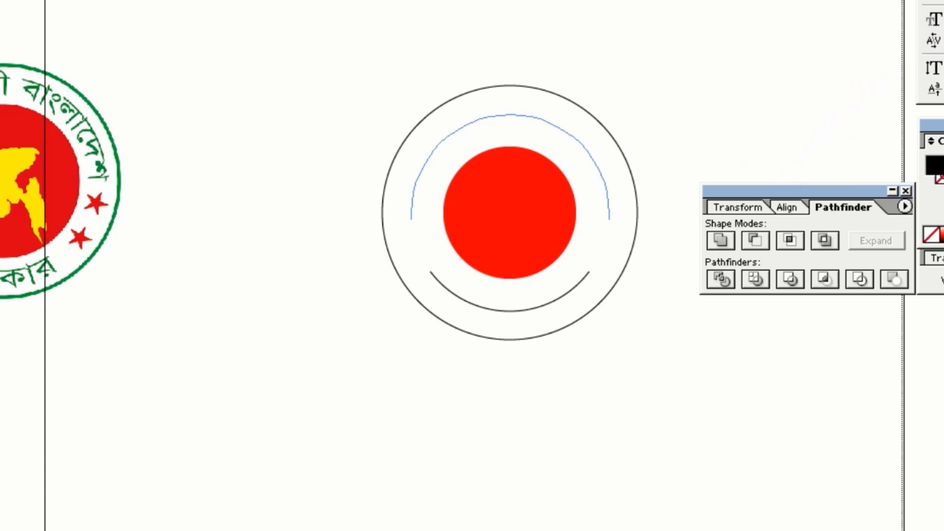
left_click(870, 83)
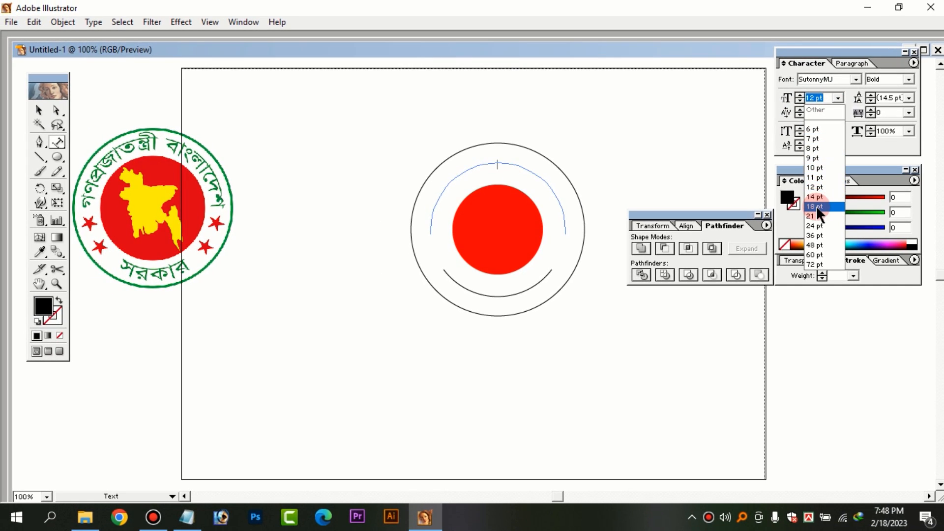
left_click(816, 207)
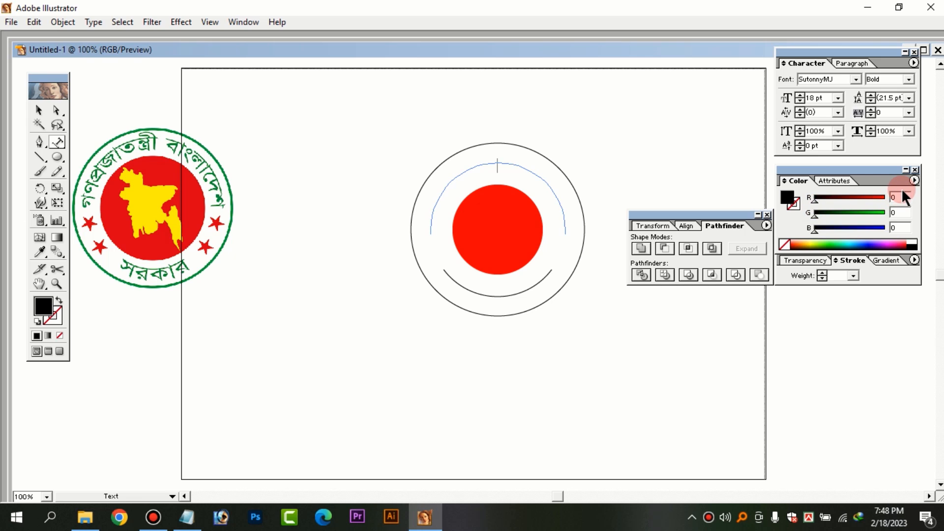
Enter the text গণপ্রজাতন্ত্রী বাংলাদেশ on the upper arc, correcting the mistyped characters, and finish text editing
type("গণপ্র")
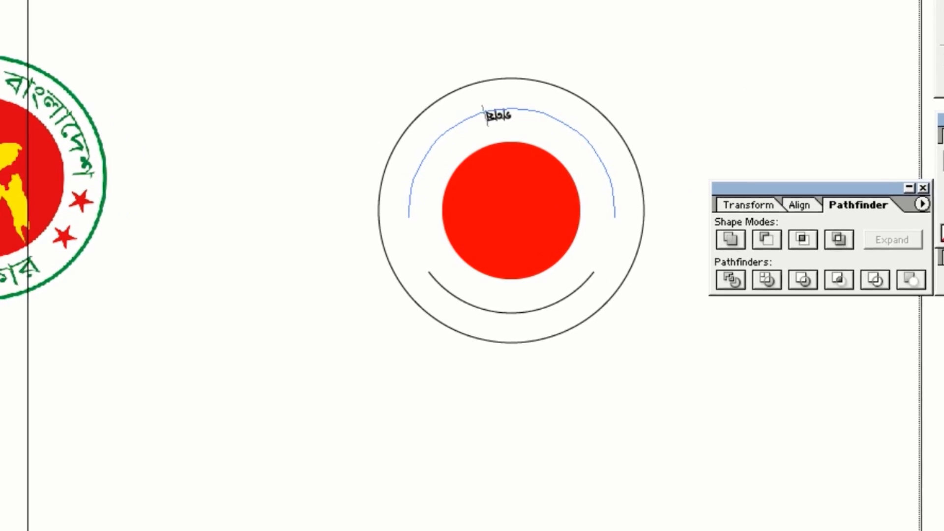
key("BackSpace")
key("BackSpace")
key("BackSpace")
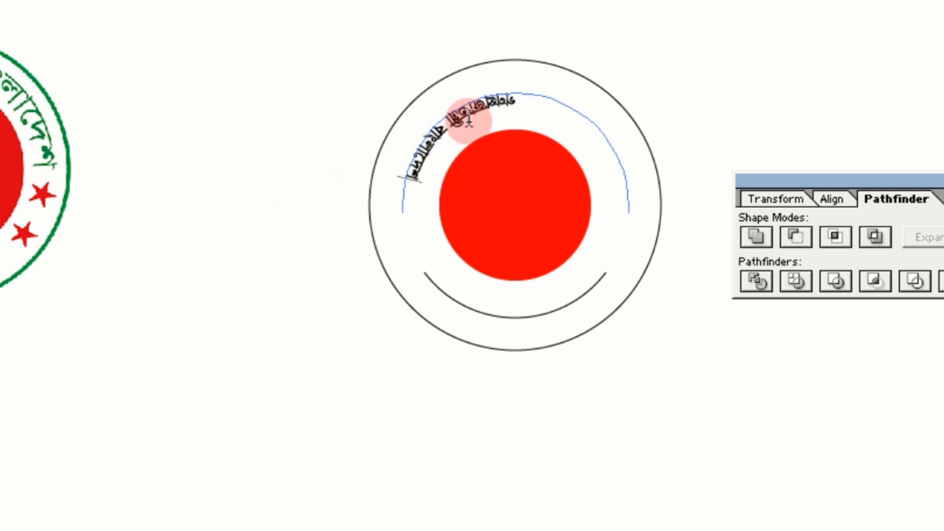
left_click_drag(532, 103, 415, 174)
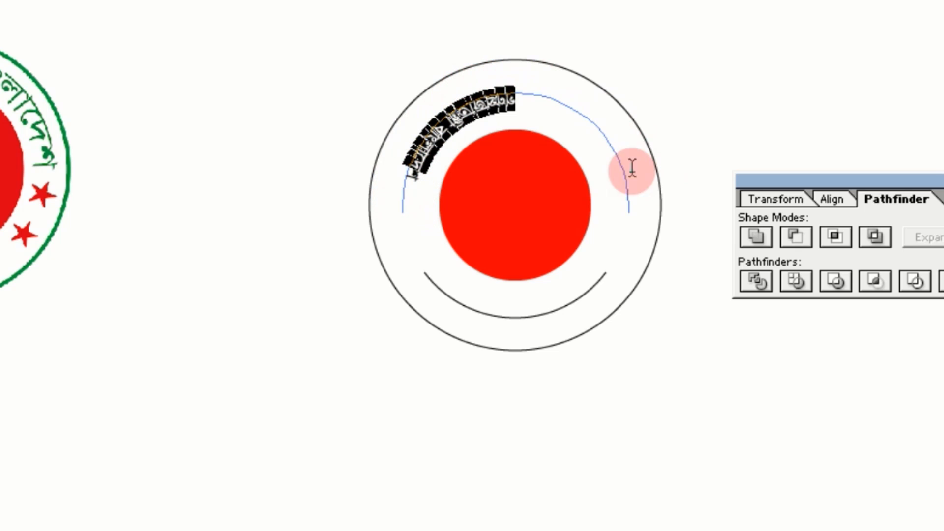
left_click(39, 110)
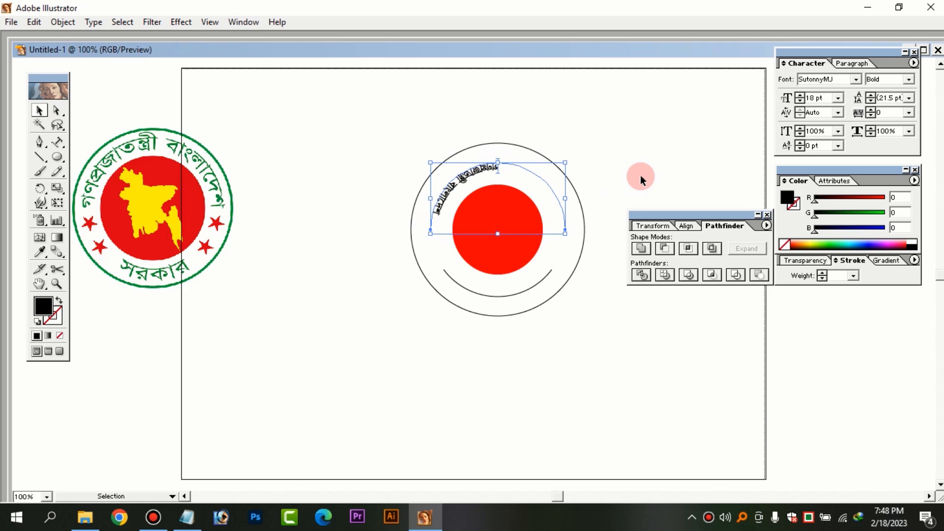
Center-align the text on the upper arc and flip it to the outer side of the path
key("ctrl+equal")
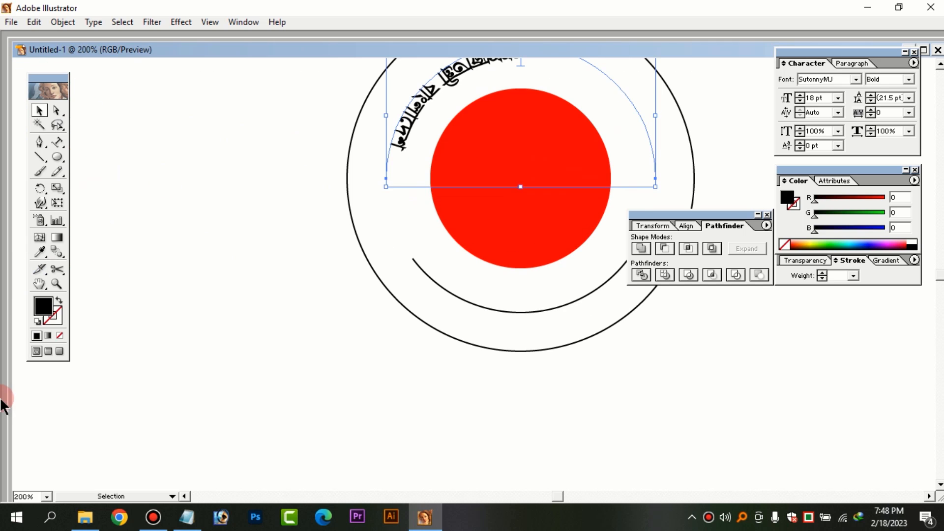
left_click(40, 284)
left_click_drag(512, 230, 397, 337)
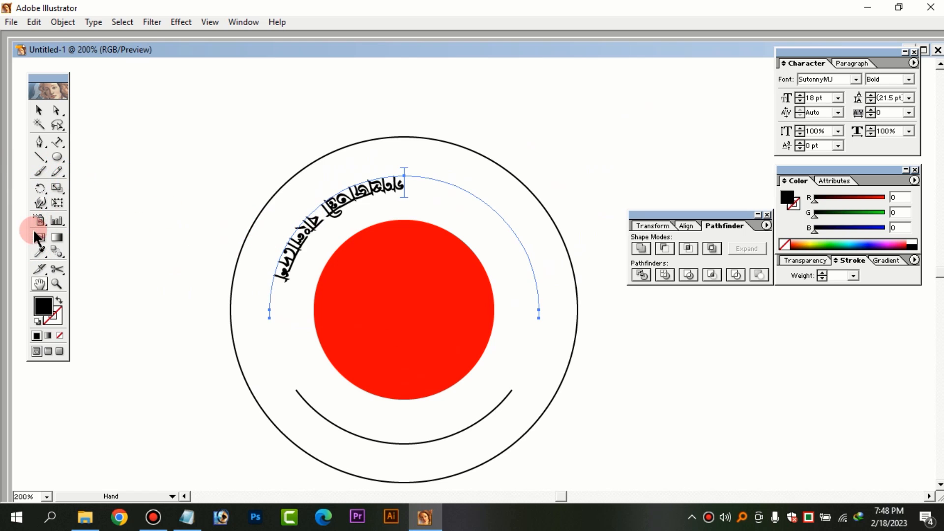
left_click(39, 110)
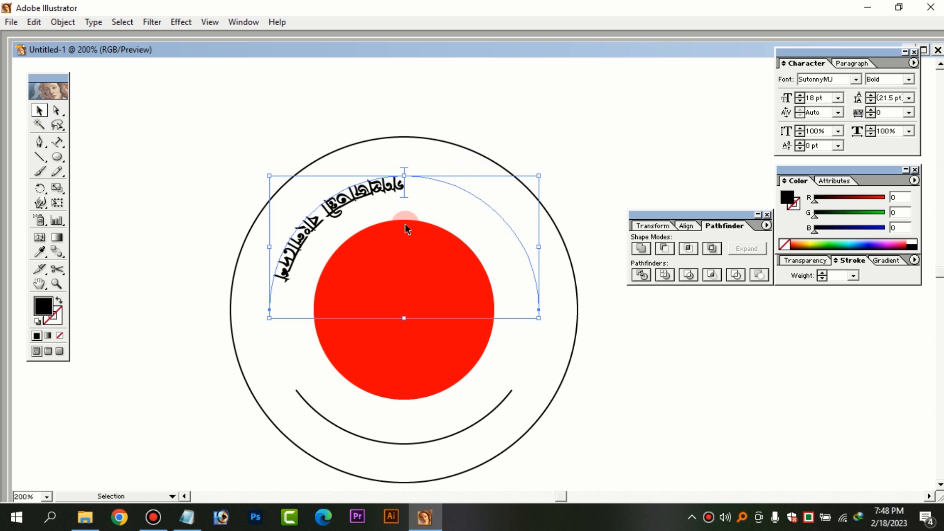
left_click(851, 62)
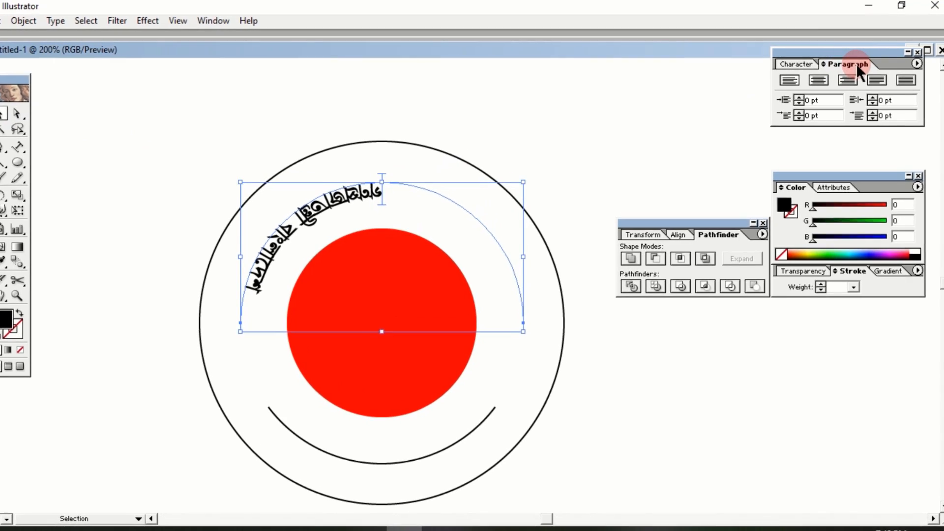
left_click(808, 90)
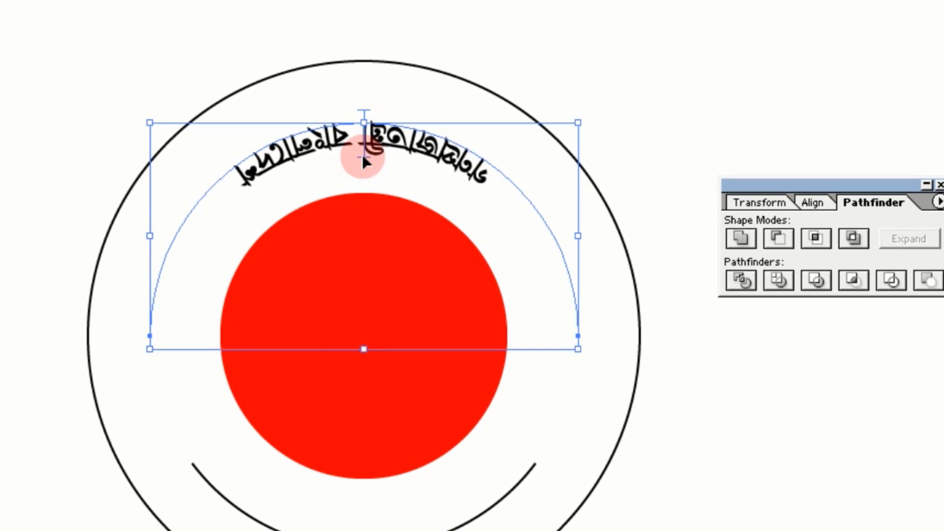
left_click_drag(362, 154, 366, 109)
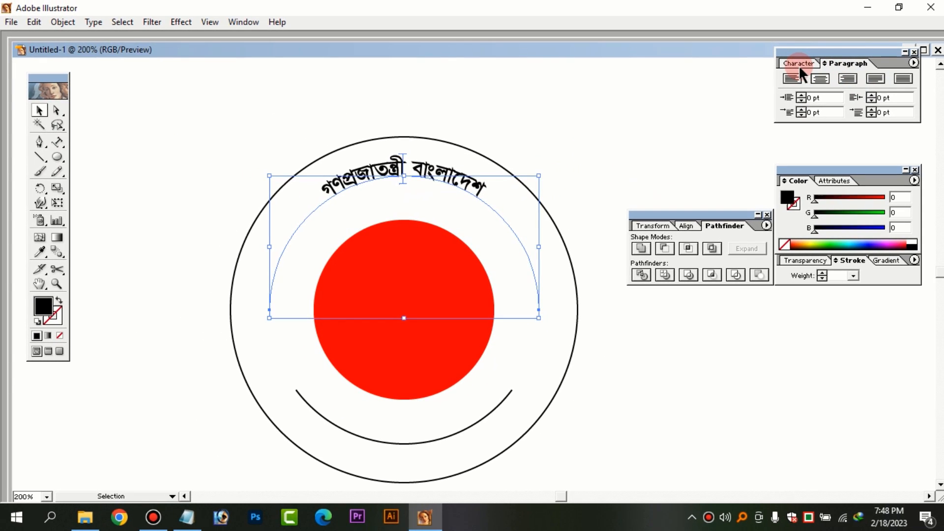
Increase the font size of the upper arc's text to 35 pt
left_click(796, 61)
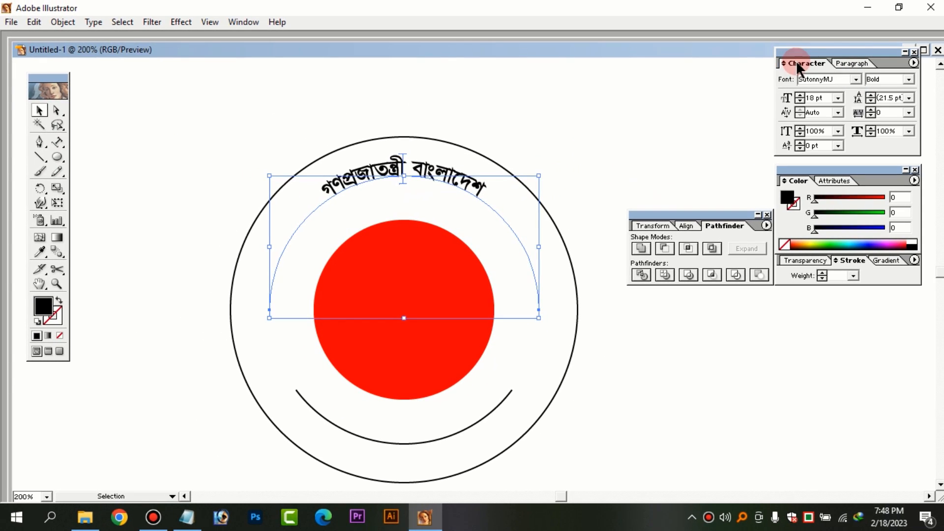
left_click(800, 96)
left_click(800, 96)
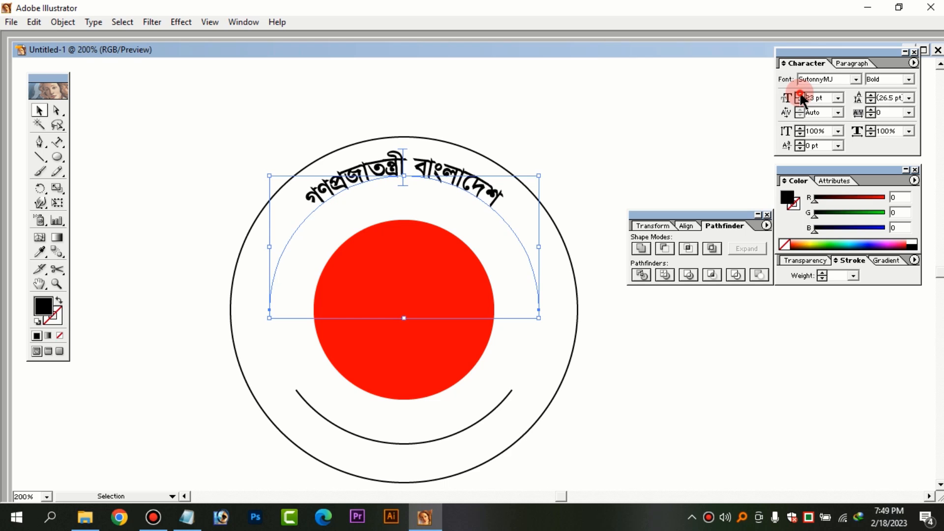
left_click(801, 96)
left_click(801, 96)
left_click(801, 96)
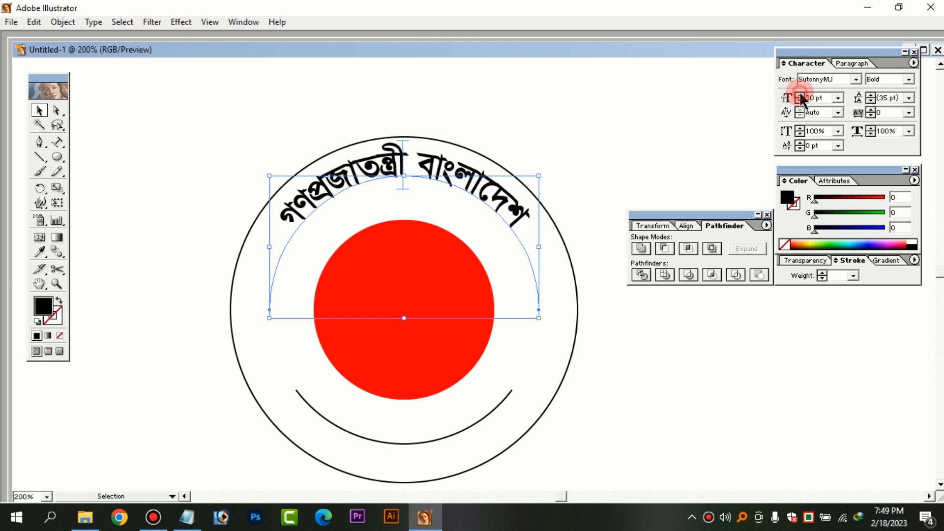
left_click(800, 96)
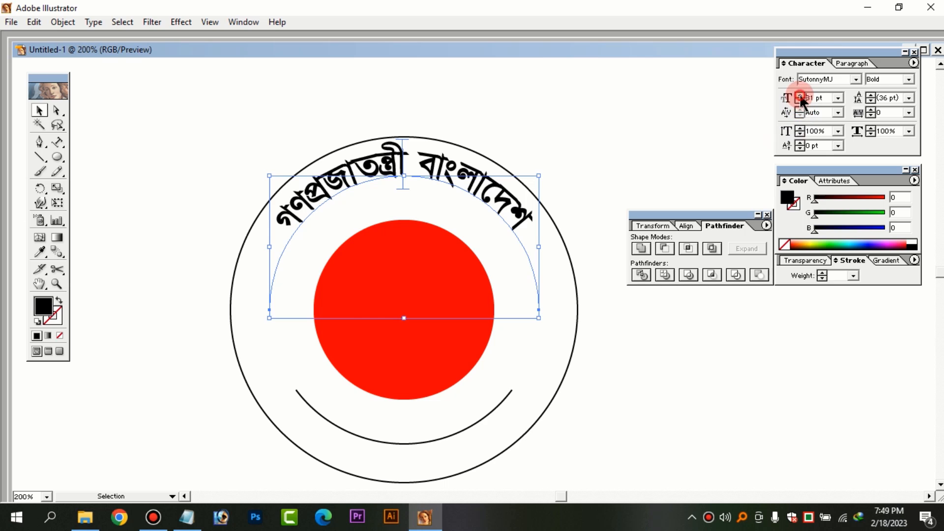
left_click(801, 96)
left_click(801, 96)
left_click(800, 96)
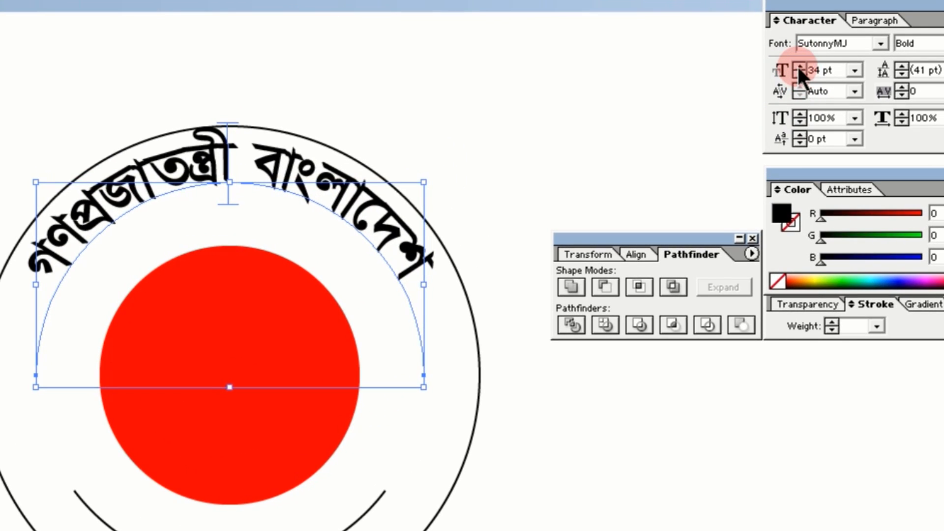
left_click(799, 67)
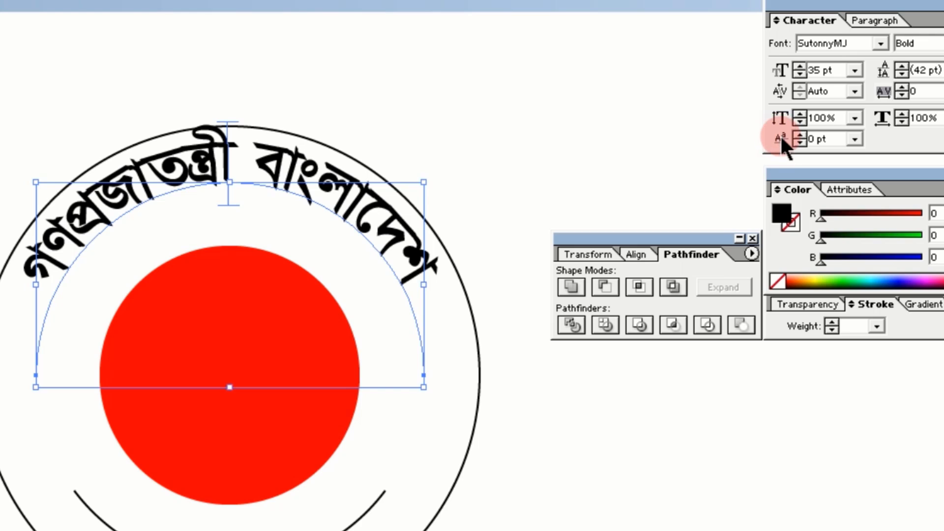
Set the baseline shift of the upper arc's text to -16 pt to lower it between the circles
left_click(799, 141)
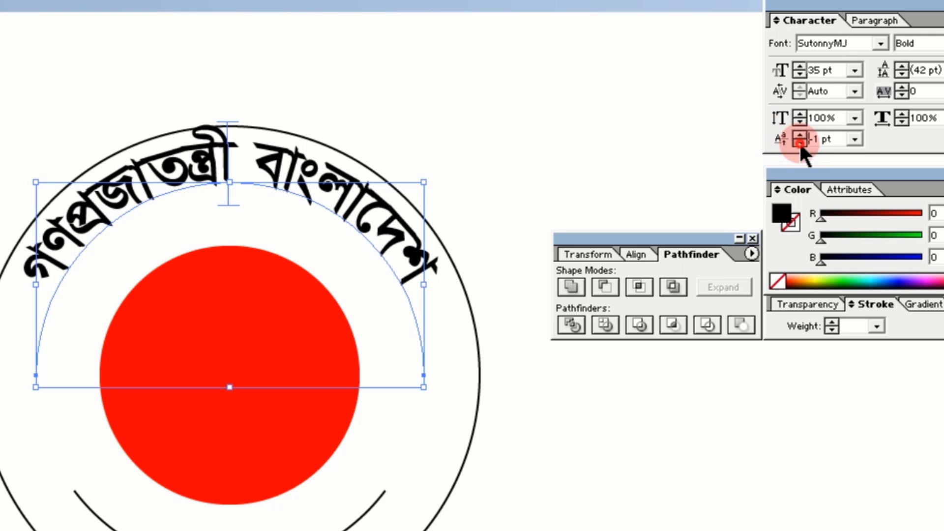
left_click(798, 140)
left_click(798, 140)
left_click(798, 140)
left_click(799, 141)
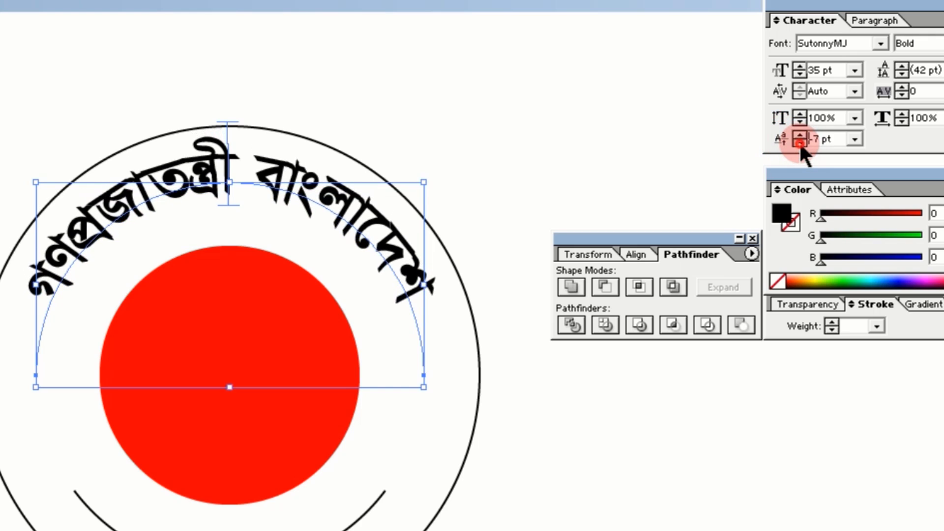
left_click(798, 140)
left_click(798, 140)
left_click(798, 140)
left_click(798, 141)
left_click(798, 140)
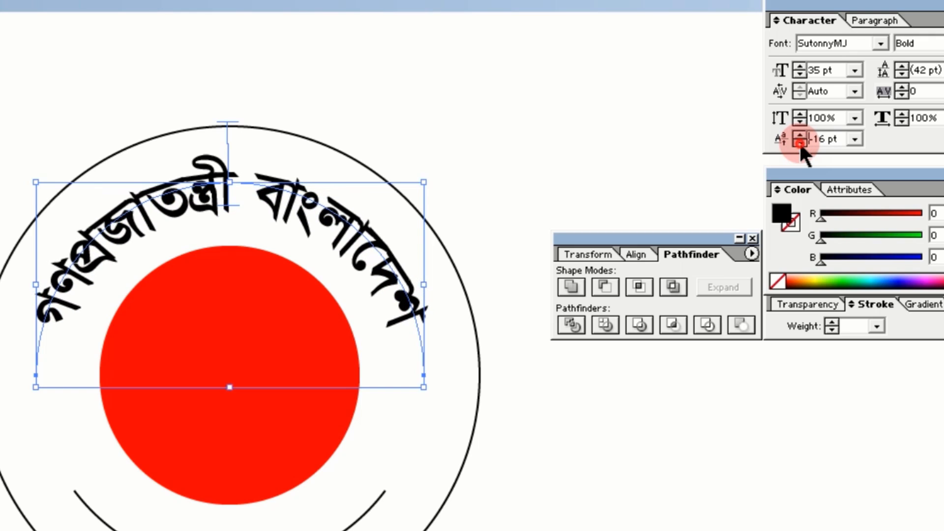
left_click(799, 140)
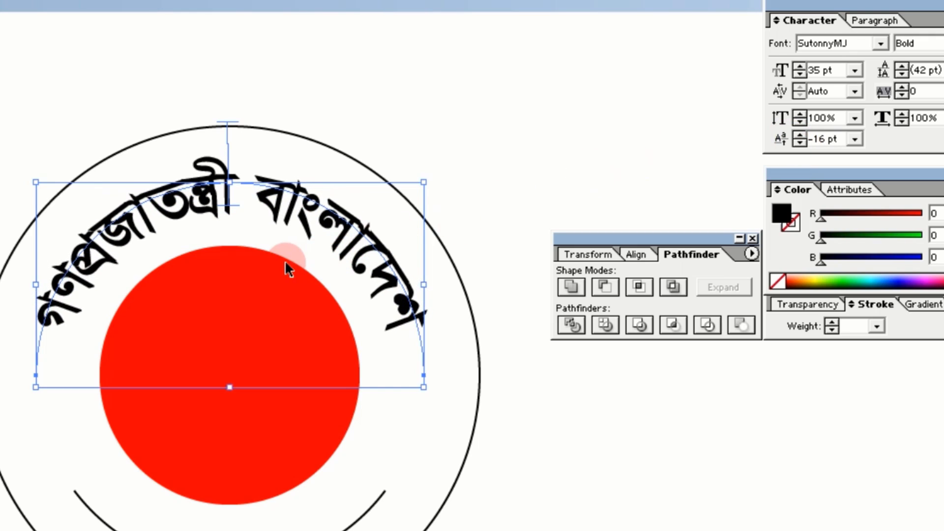
Enlarge the upper arc's text to 40 pt and deselect it
left_click(798, 67)
left_click(798, 67)
left_click(799, 67)
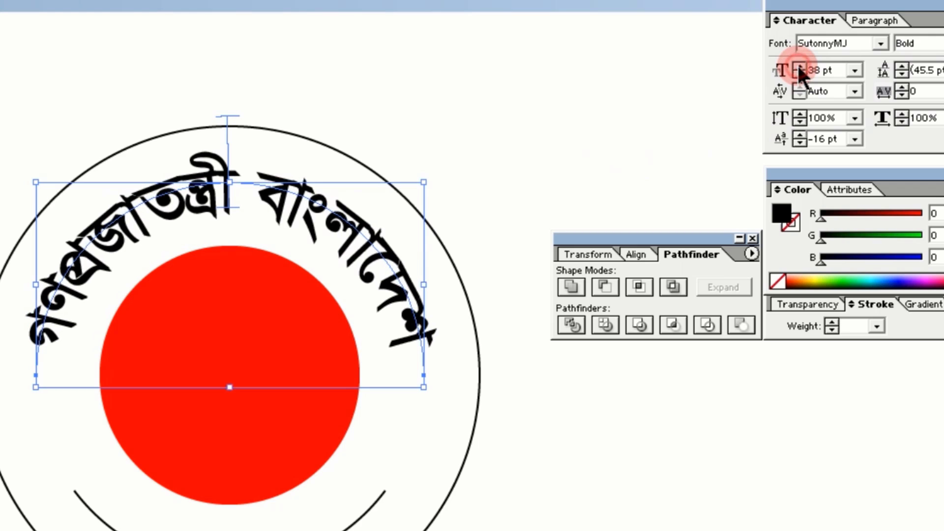
left_click(799, 67)
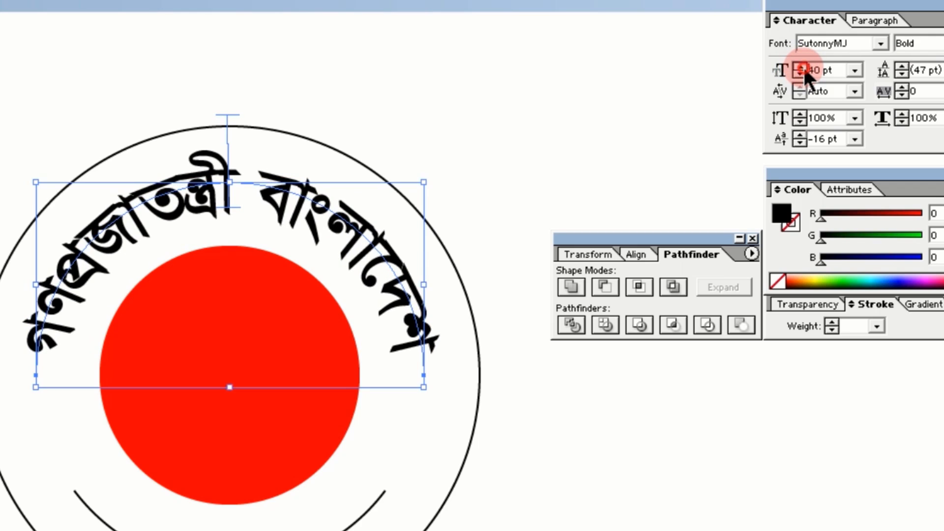
left_click(799, 67)
left_click(563, 193)
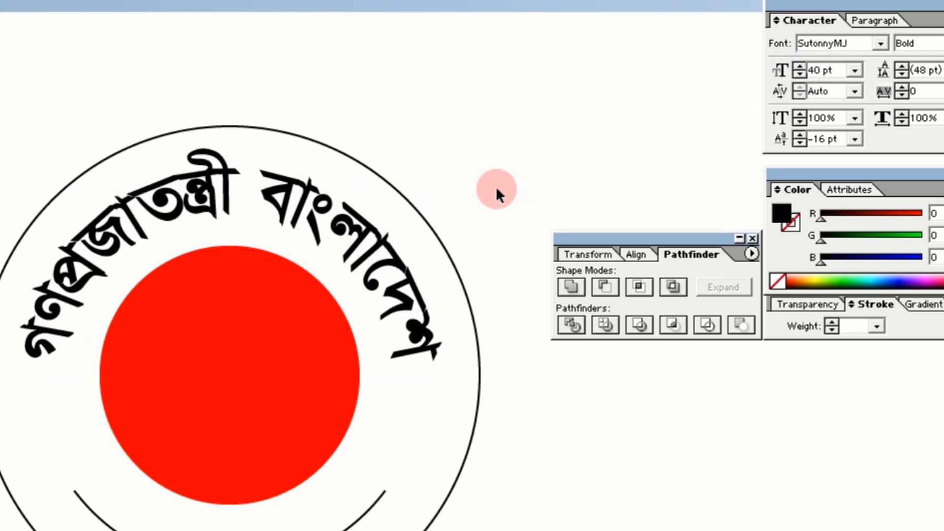
left_click(402, 260)
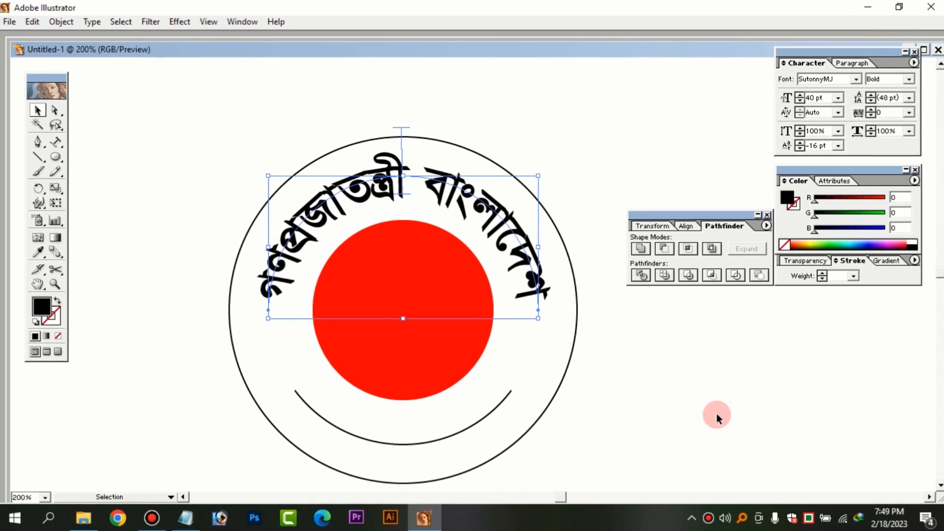
left_click(550, 296)
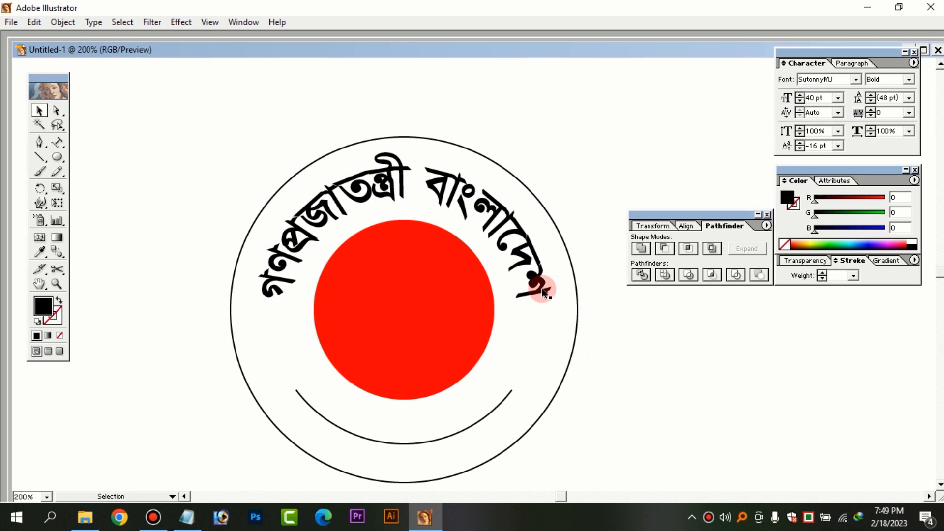
Add the text সরকার along the lower arc, starting at its middle, and leave both arc texts deselected
left_click(503, 393)
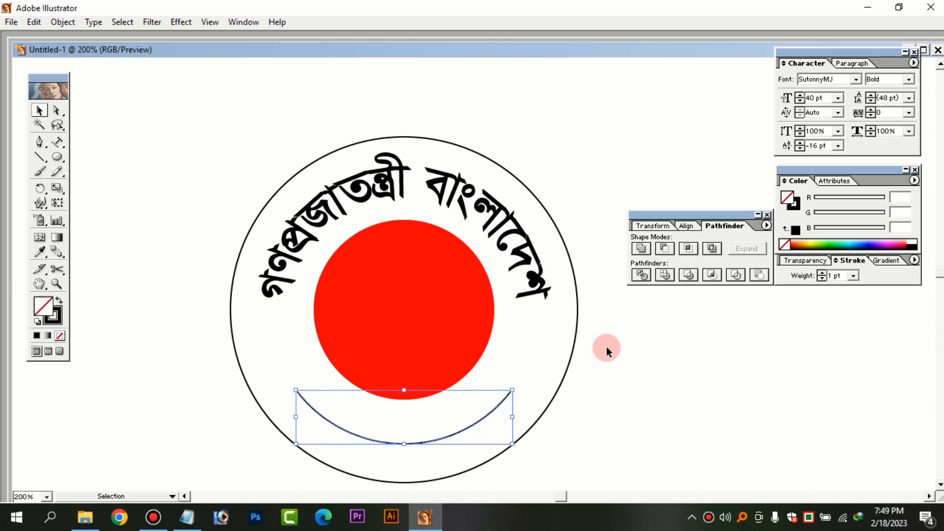
left_click(57, 142)
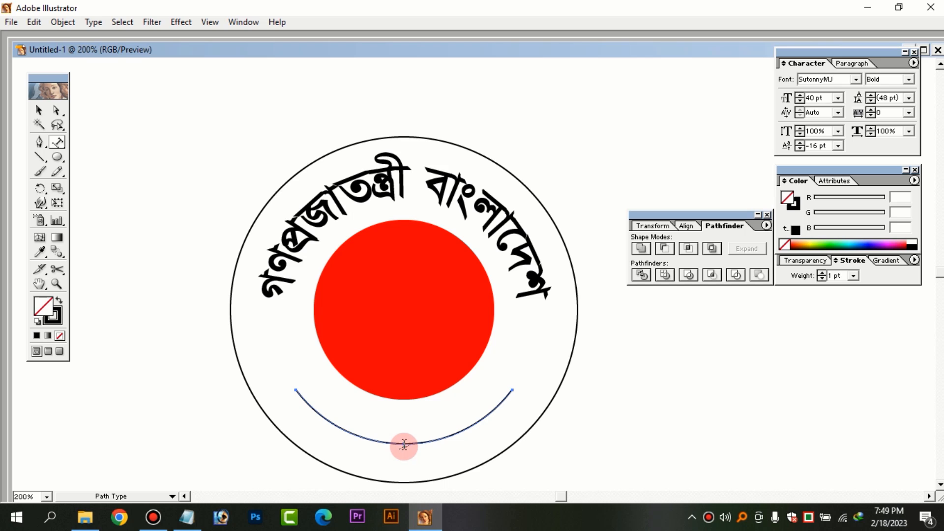
left_click(403, 445)
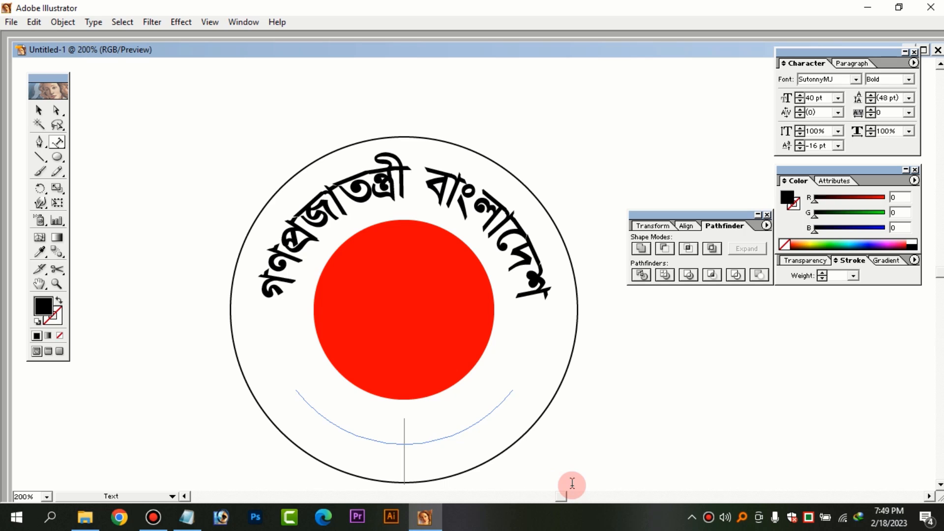
type("সরকার")
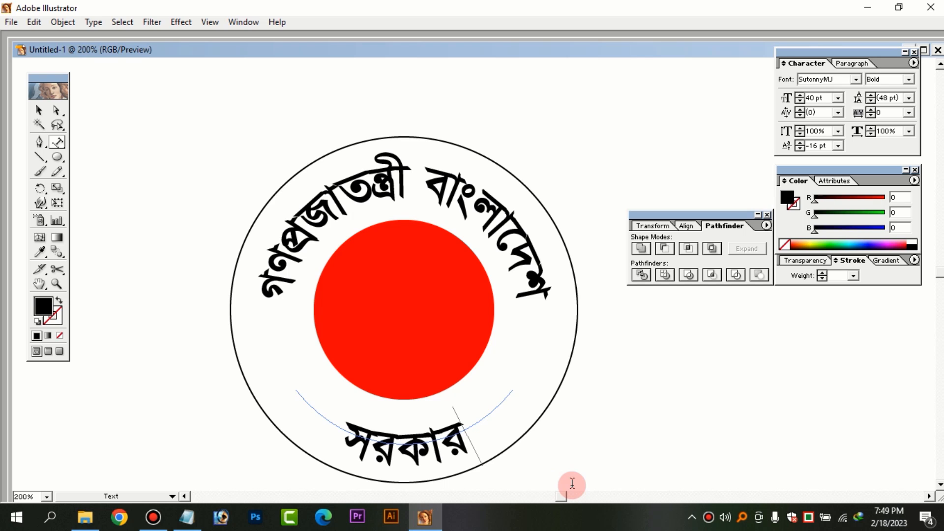
left_click(45, 109)
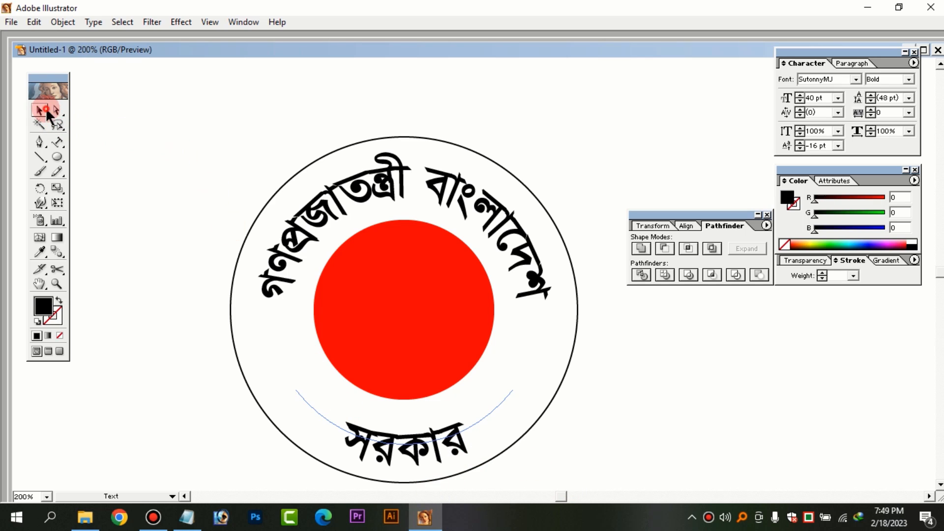
left_click(217, 158)
left_click_drag(162, 146, 457, 403)
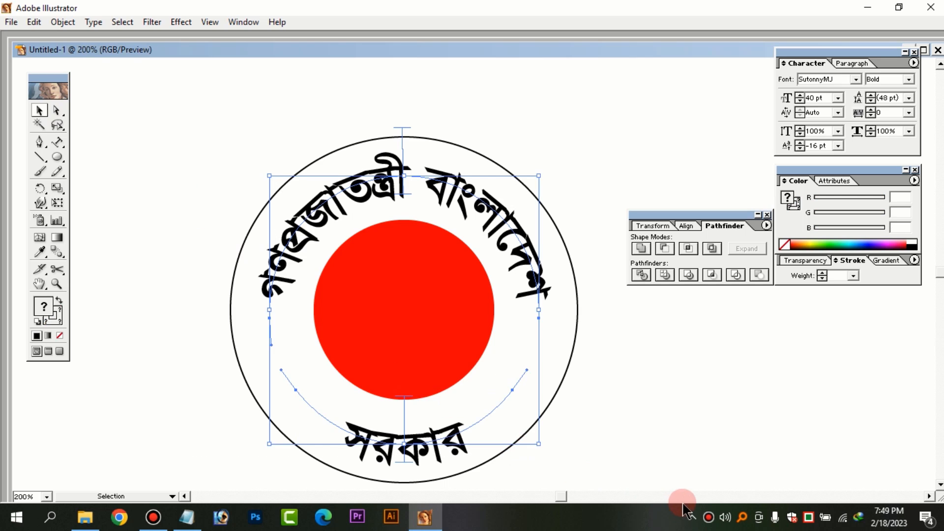
left_click(692, 472)
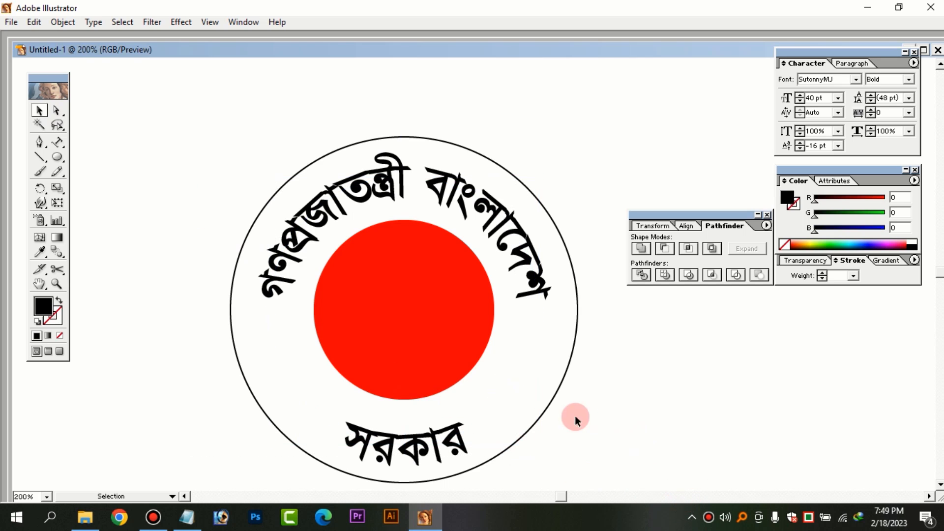
Draw a small five-pointed star between the reference logo and the new circles, and fill it with red
key("ctrl+1")
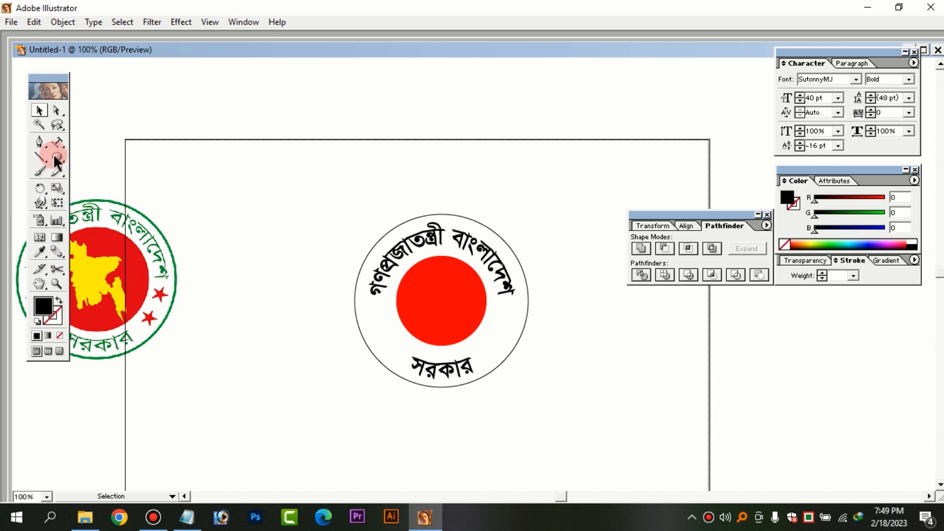
left_click_drag(57, 158, 153, 165)
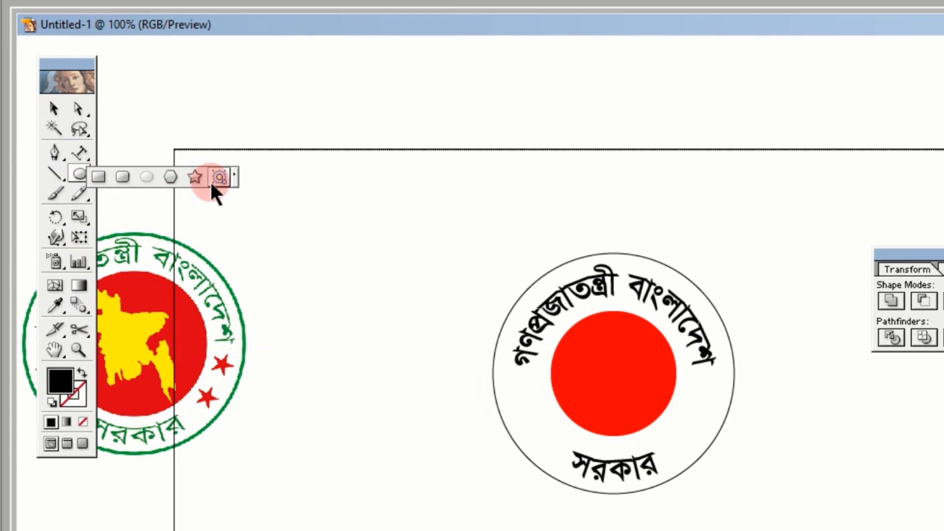
left_click_drag(212, 185, 195, 177)
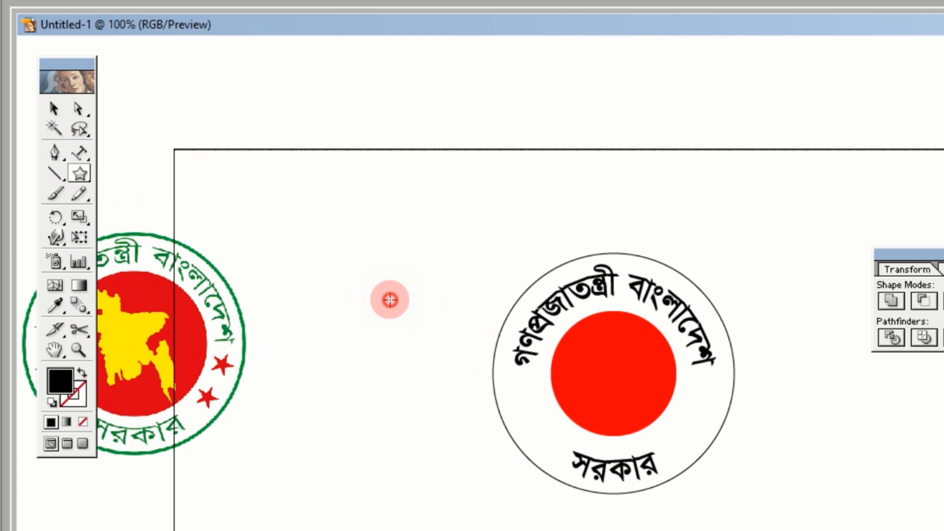
mouse_move(390, 299)
left_mouse_down()
mouse_move(407, 317)
mouse_move(401, 311)
left_mouse_up()
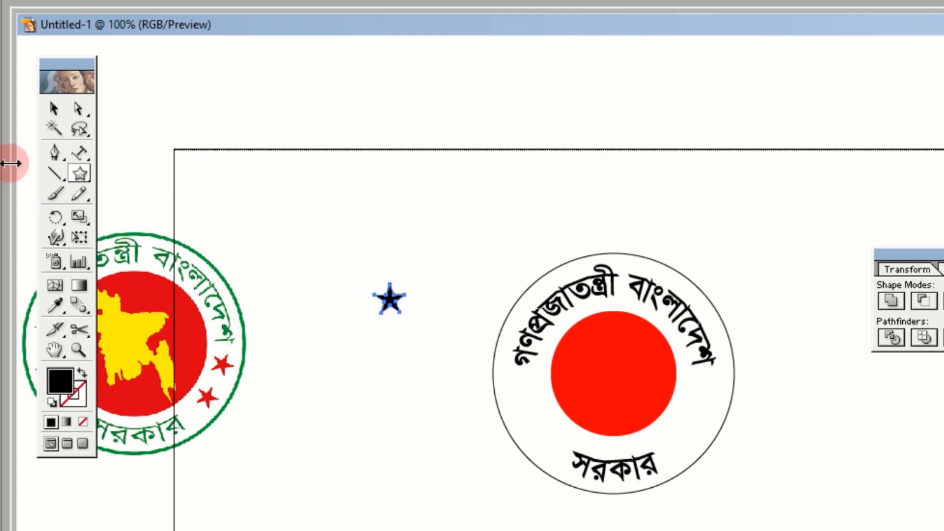
double_click(61, 380)
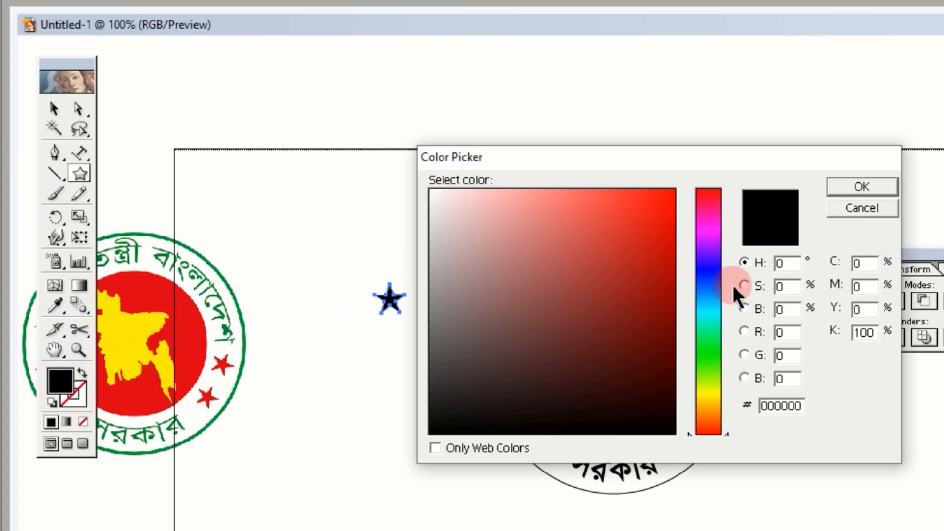
left_click_drag(679, 224, 697, 165)
left_click(857, 188)
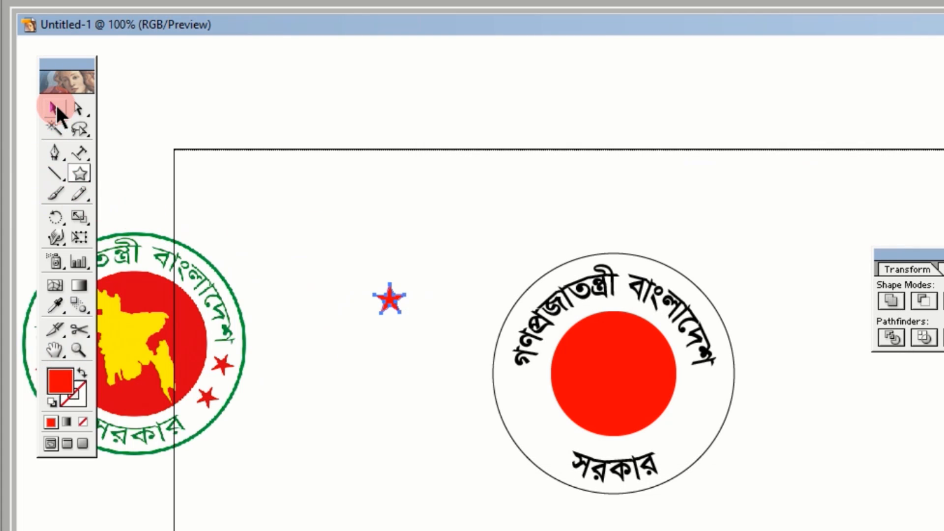
Place the red star in the ring below the left end of the upper text, with a copy diagonally below it
left_click(54, 107)
left_click_drag(388, 287, 544, 435)
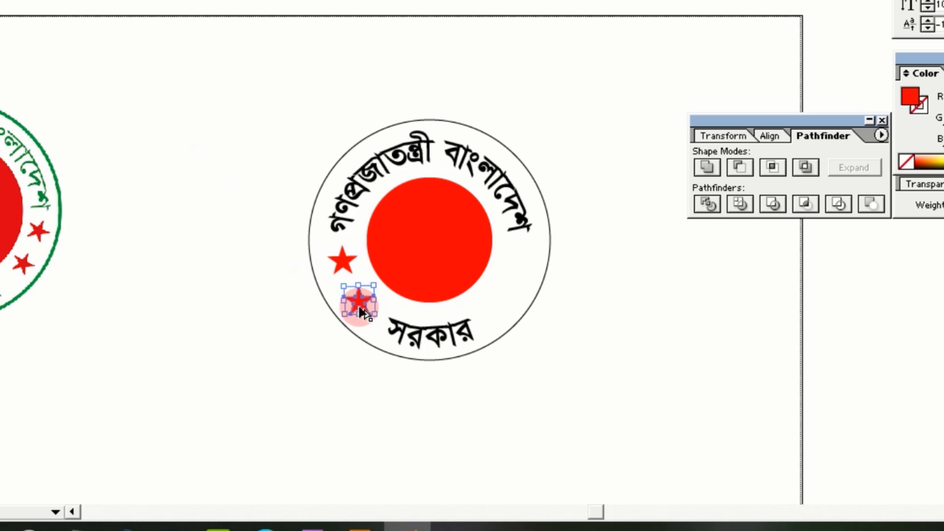
left_click(254, 299)
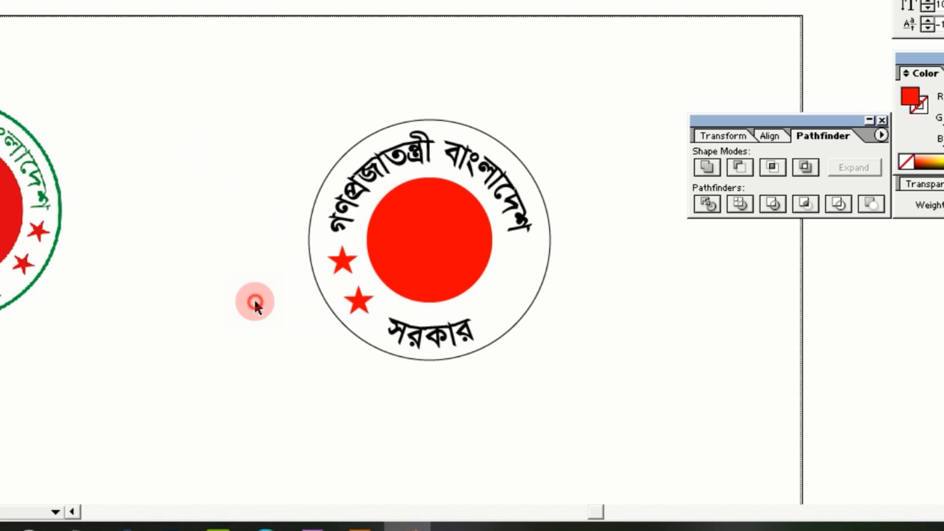
Group the two red stars in the left part of the ring
left_click(362, 300)
left_click(343, 260, "shift")
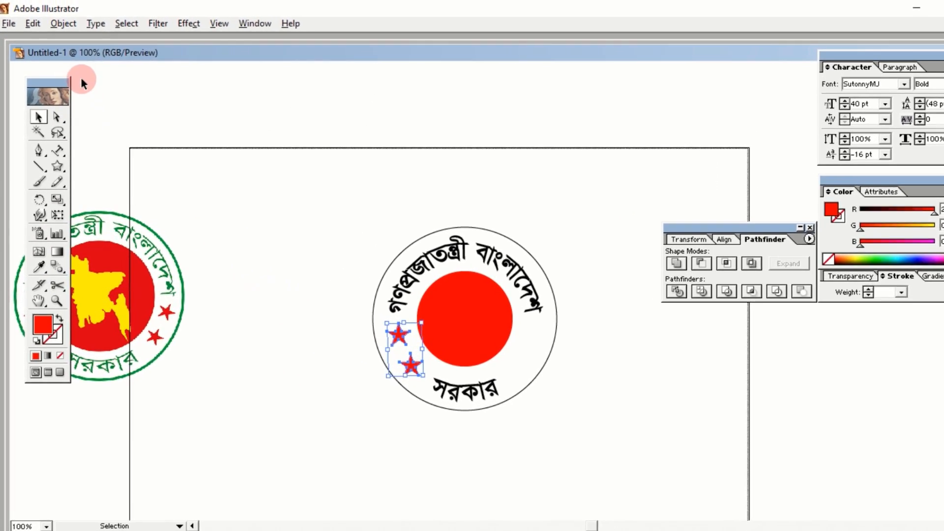
left_click(49, 10)
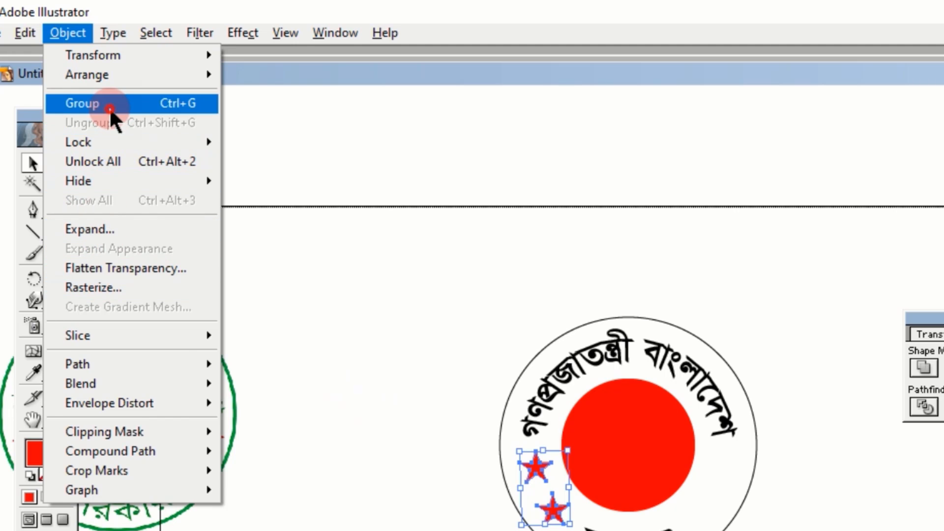
left_click(84, 101)
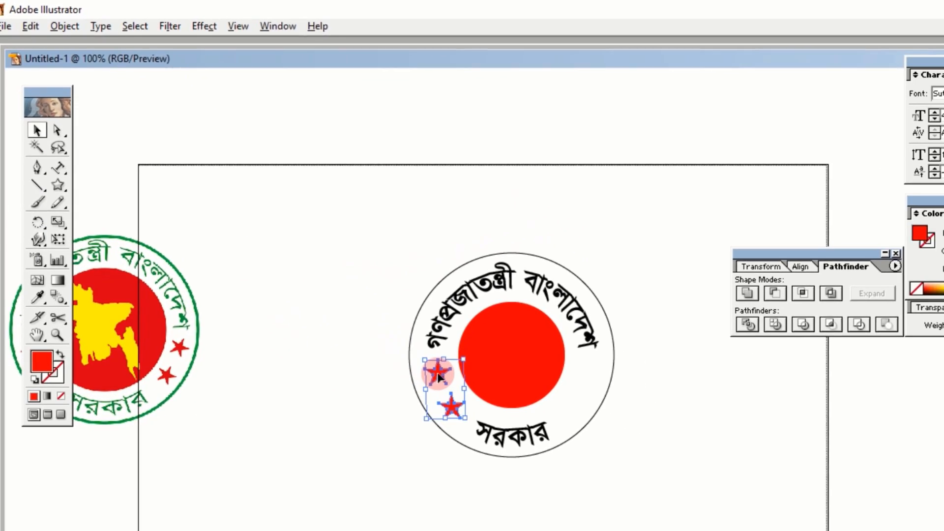
Create a reflected copy of the star group across the vertical axis at 90°
right_click(538, 470)
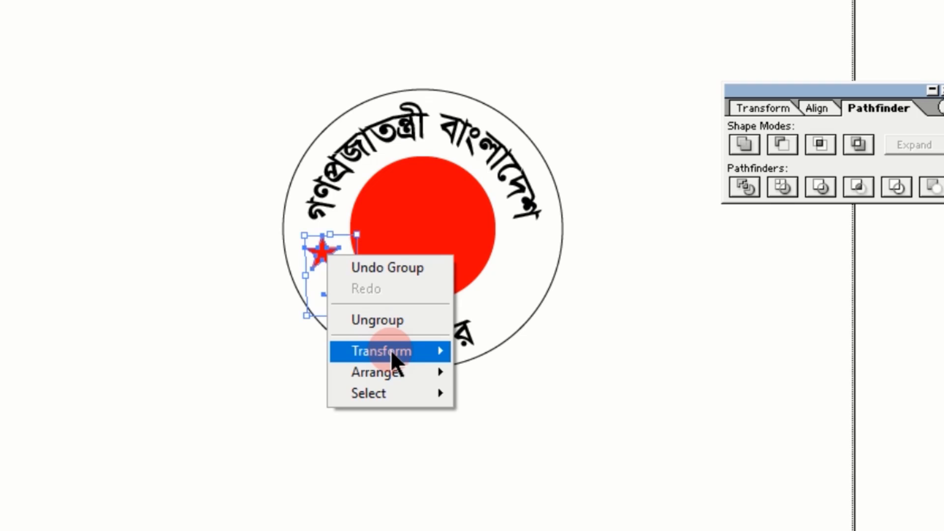
mouse_move(391, 349)
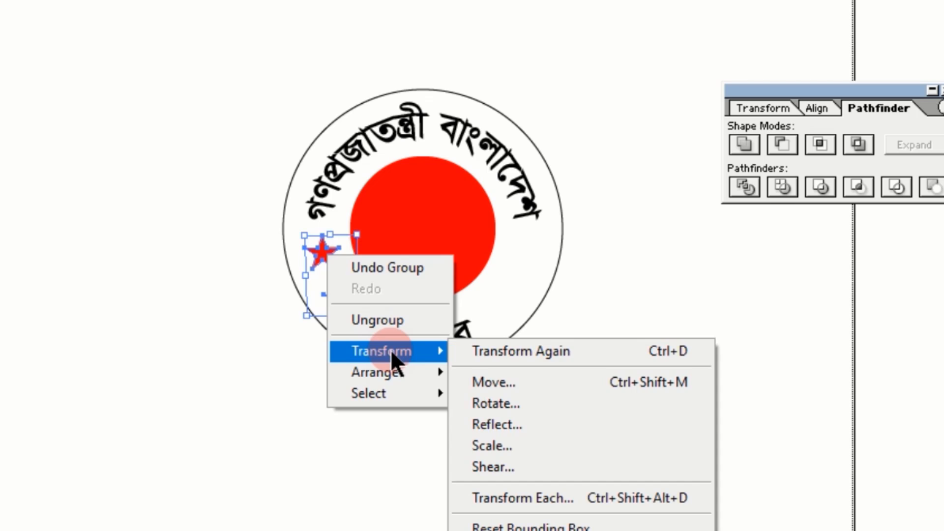
left_click(542, 425)
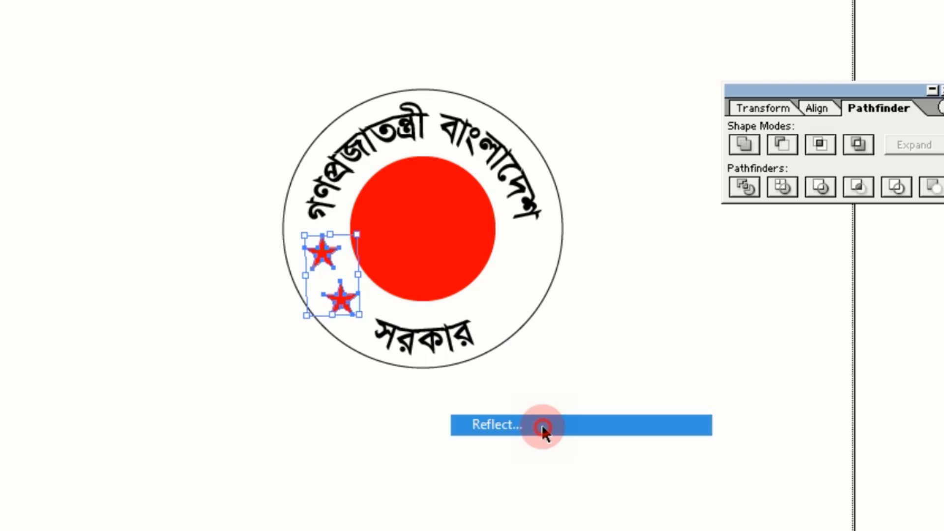
left_click_drag(450, 66, 407, 23)
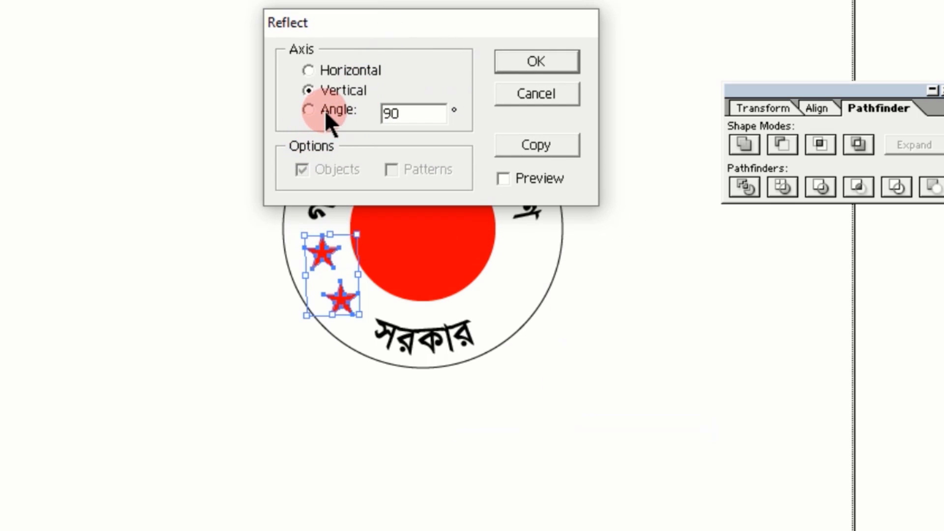
left_click(542, 144)
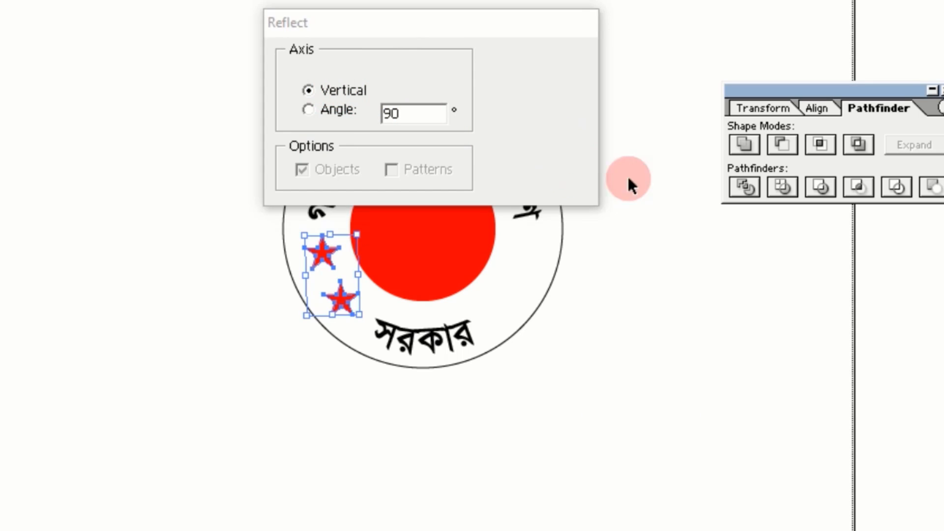
Move the mirrored star pair to the right part of the ring, opposite the original pair, and deselect it
left_click(719, 399)
left_click_drag(315, 299, 504, 315)
left_click(303, 349)
left_click(666, 335)
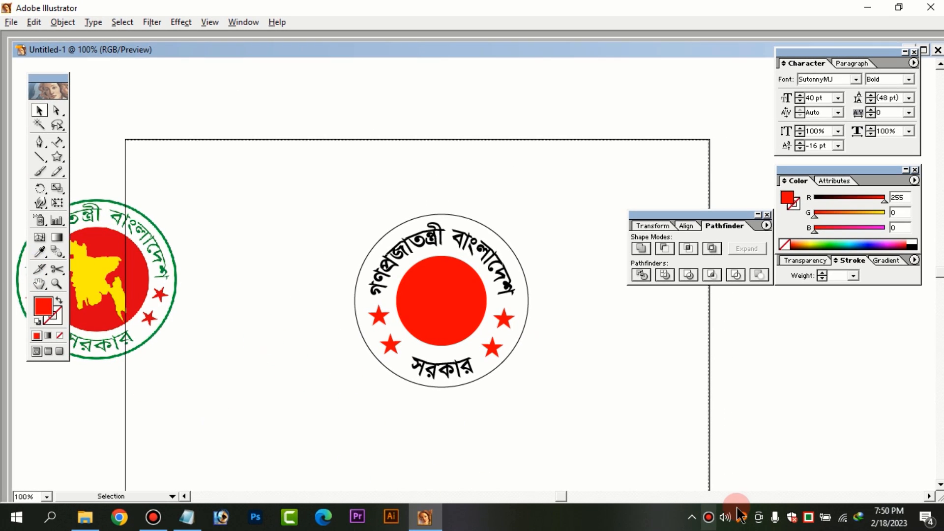
Switch the keyboard input mode and select the placed reference logo
left_click(808, 517)
left_click(244, 240)
key("space")
left_click_drag(359, 239, 418, 187)
left_click(265, 256)
key("space")
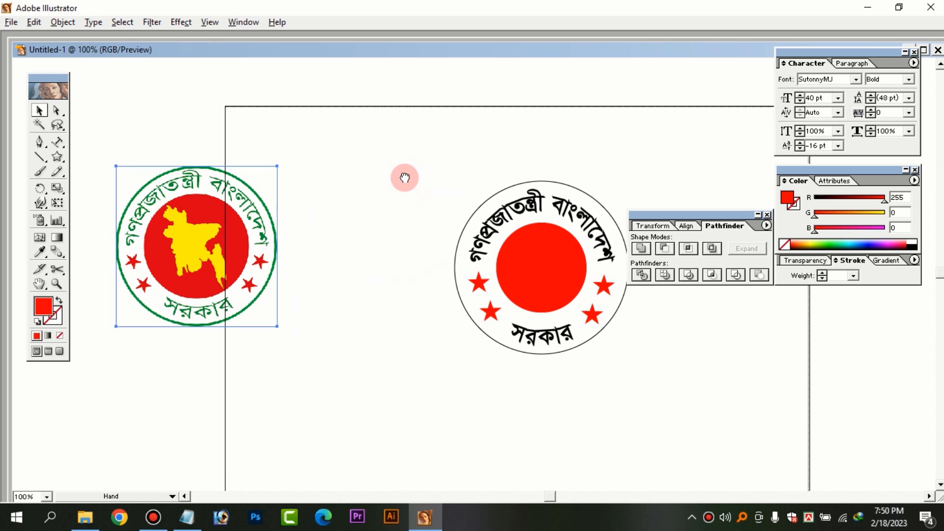
left_click_drag(403, 177, 387, 177)
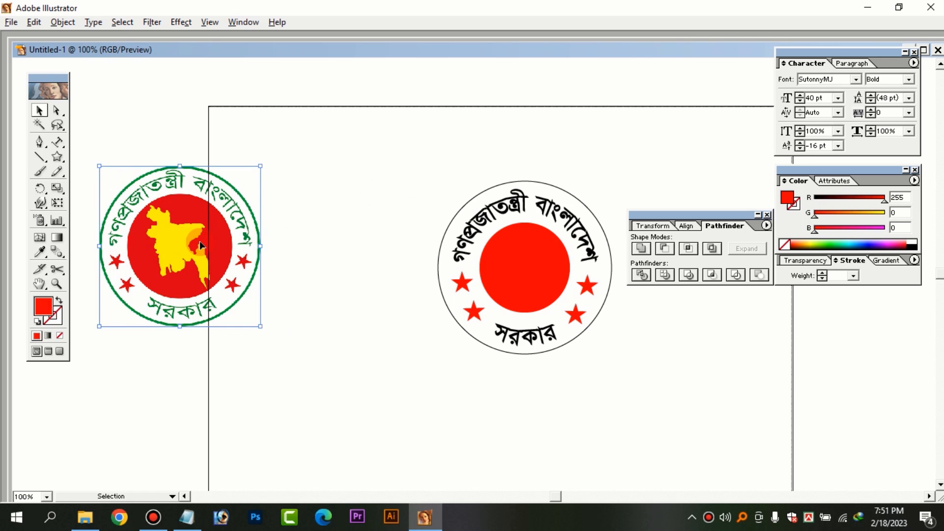
Start a Pen tool outline at the yellow map's southeastern tip and swap fill and stroke to leave only a red 1 pt outline
key("ctrl+equal")
key("ctrl+equal")
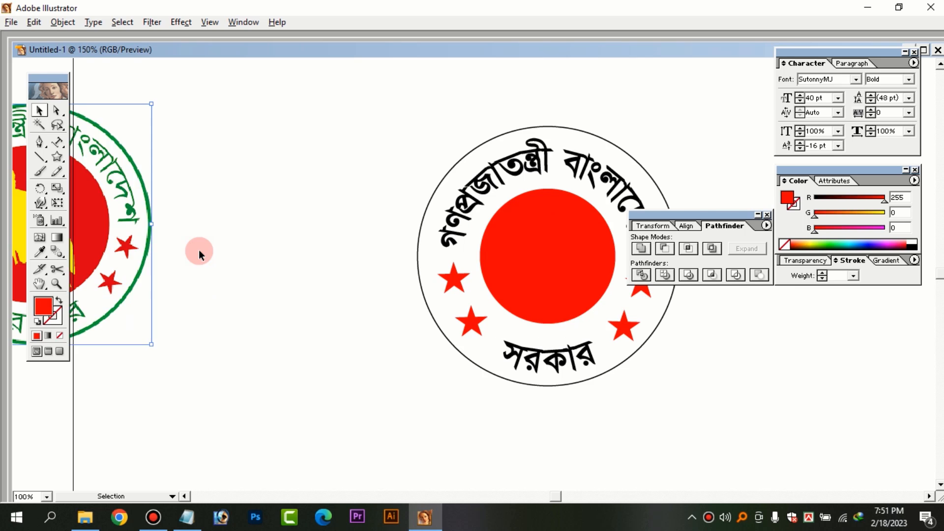
key("space")
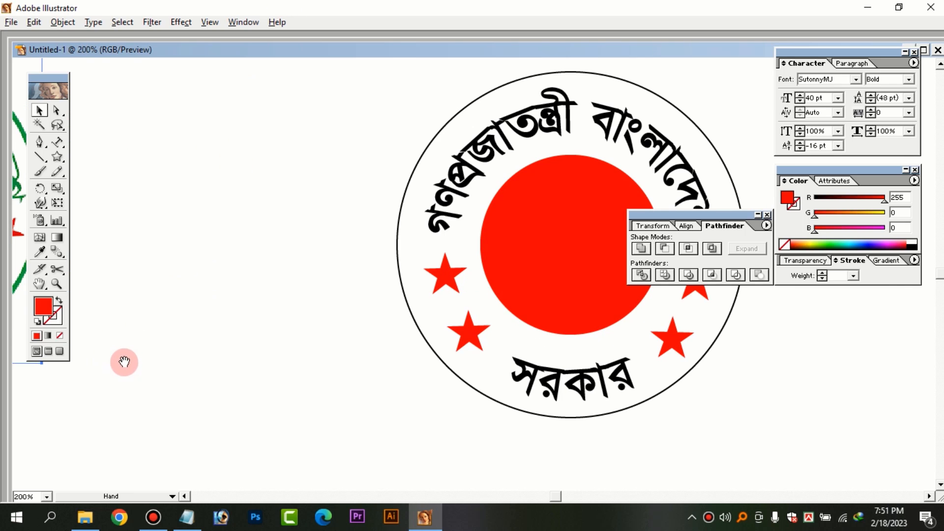
left_click_drag(123, 362, 432, 365)
left_click_drag(329, 331, 513, 335)
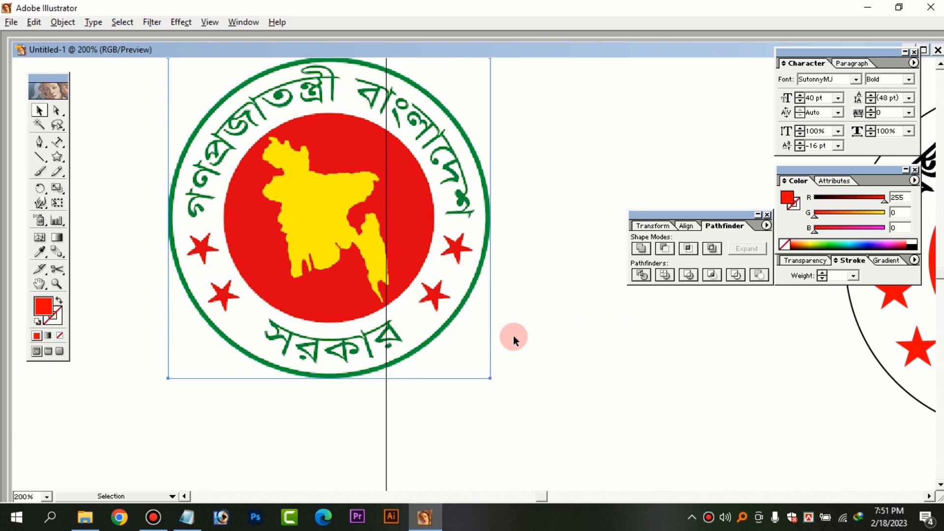
key("ctrl+equal")
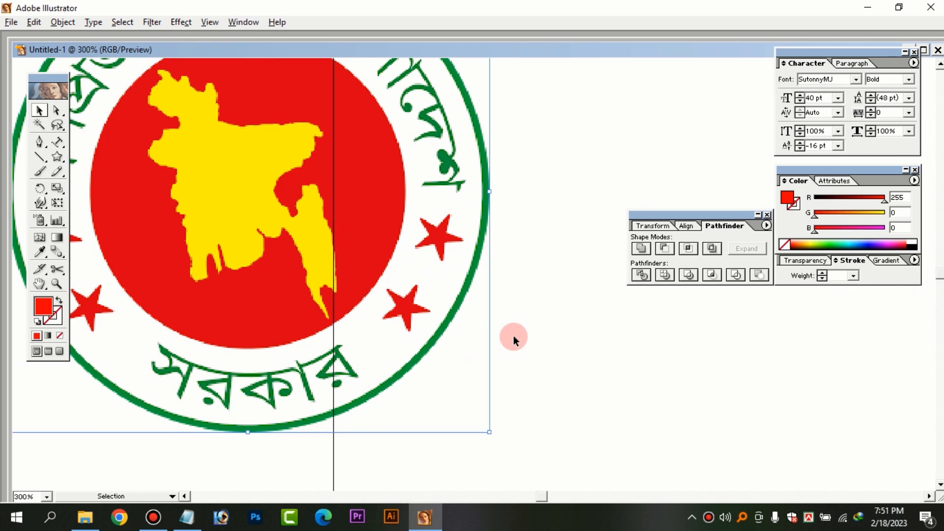
key("space")
left_click_drag(312, 202, 400, 249)
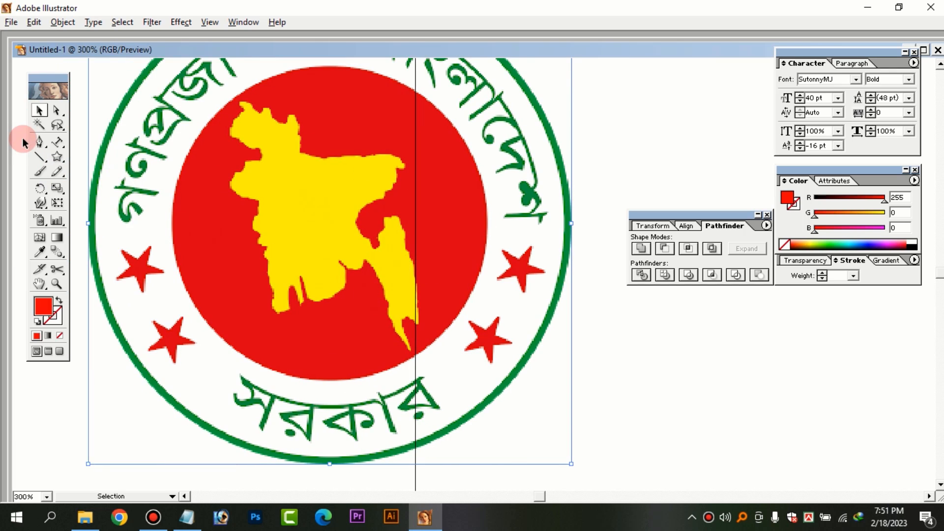
left_click(40, 142)
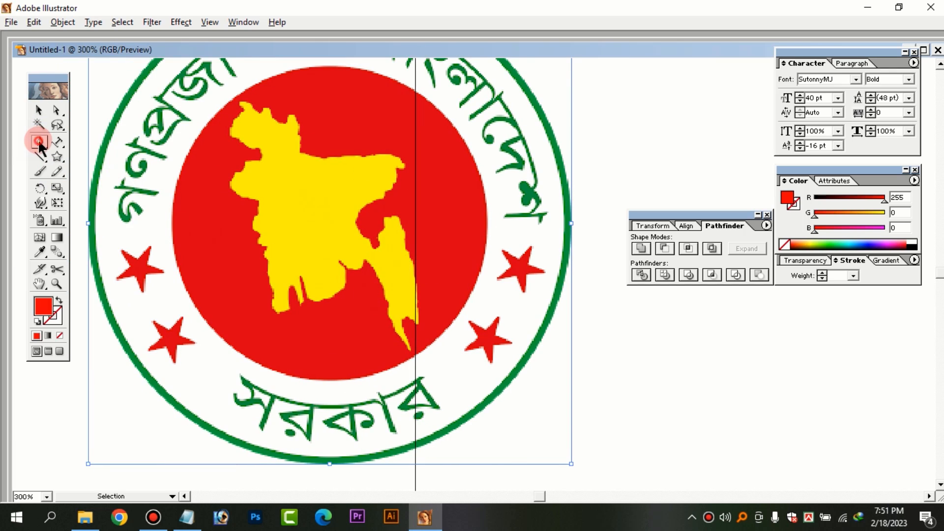
left_click(410, 358)
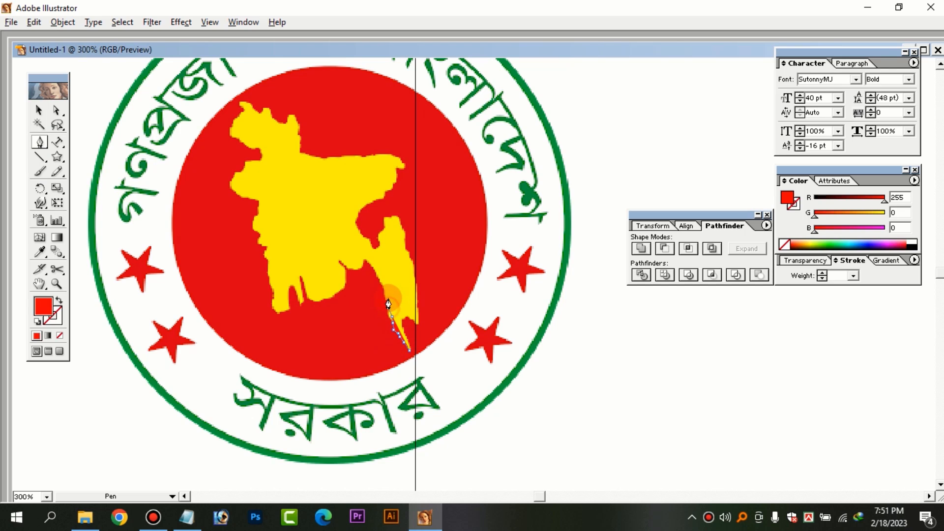
left_click(383, 287)
left_click(56, 300)
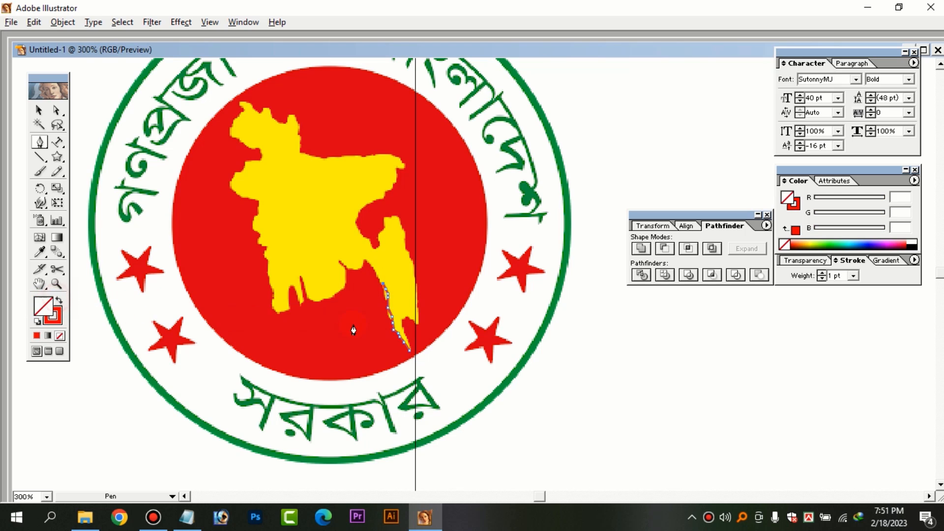
Continue the outline westward along the yellow map's jagged southern coast to its southwestern corner
left_click(374, 274)
left_click(364, 263)
left_click(349, 268)
left_click(336, 259)
left_click(345, 269)
left_click(344, 286)
left_click(333, 295)
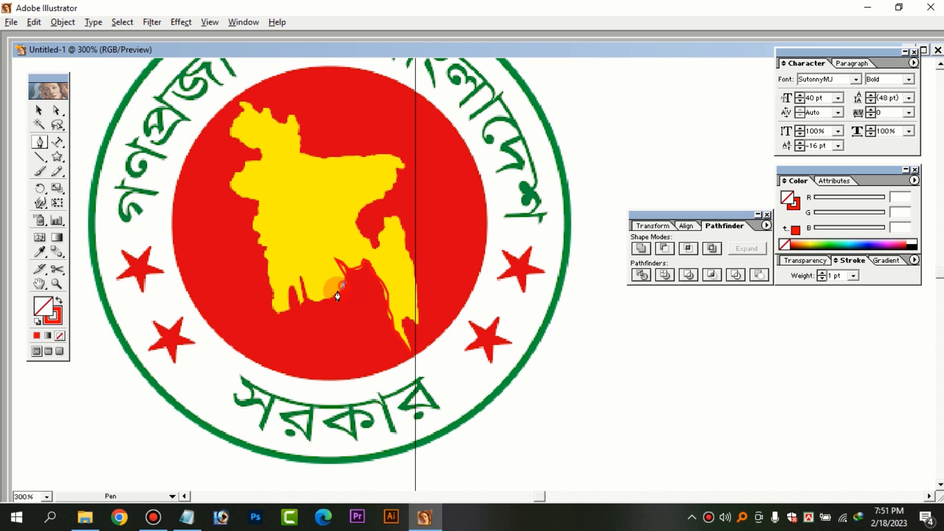
left_click(316, 298)
left_click(300, 277)
left_click(292, 287)
left_click(286, 311)
left_click(276, 312)
Trace the yellow map's western border up to its northwestern tip
left_click(258, 243)
left_click(258, 199)
left_click(231, 182)
left_click(232, 133)
left_click(241, 103)
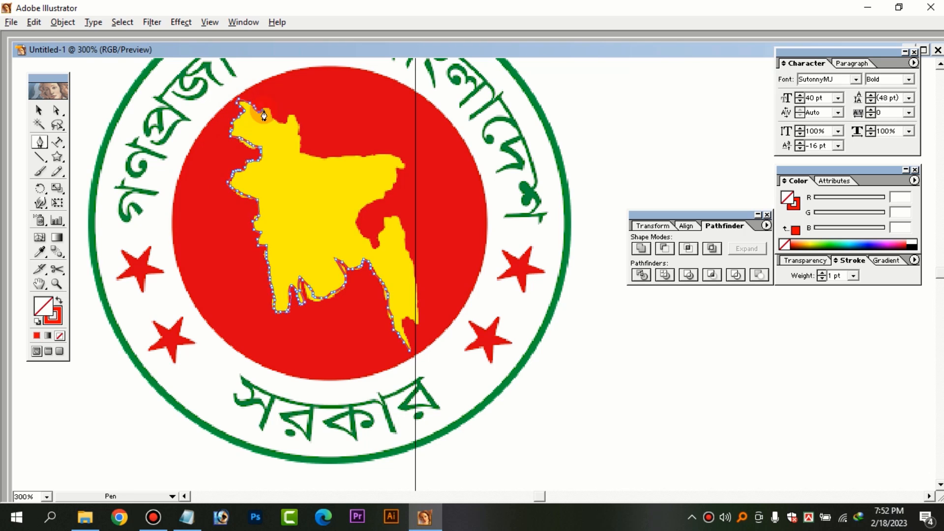
Trace the map's northern and eastern borders and close the path at the southeastern starting point
left_click(299, 151)
left_click(331, 157)
left_click(383, 155)
left_click(405, 162)
left_click(394, 189)
left_click(357, 216)
left_click(376, 247)
left_click(400, 217)
left_click(419, 323)
left_click(410, 351)
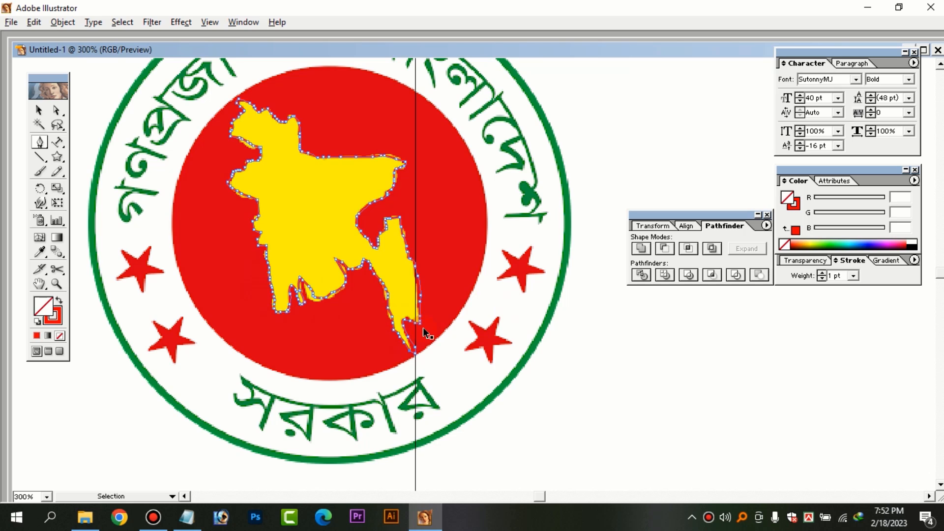
Delete the placed reference logo, keeping only the traced map outline
key("ctrl+minus")
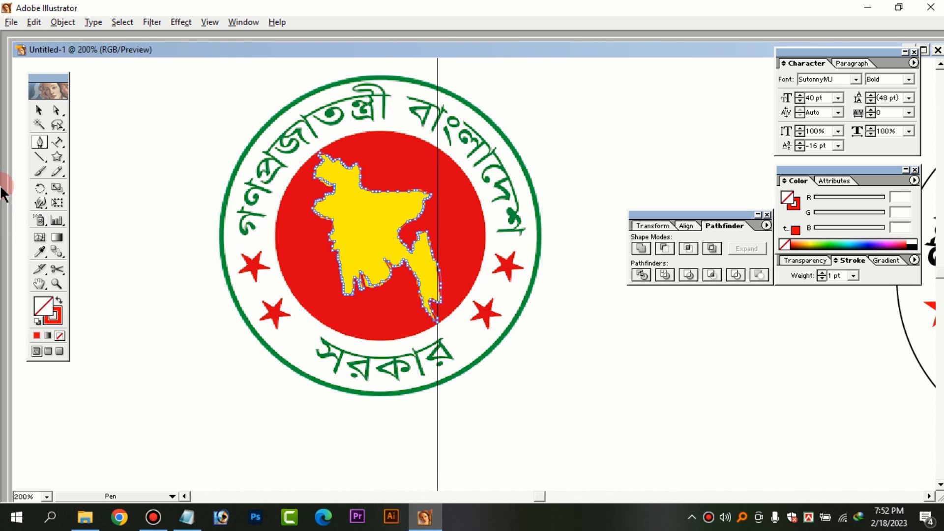
left_click(39, 110)
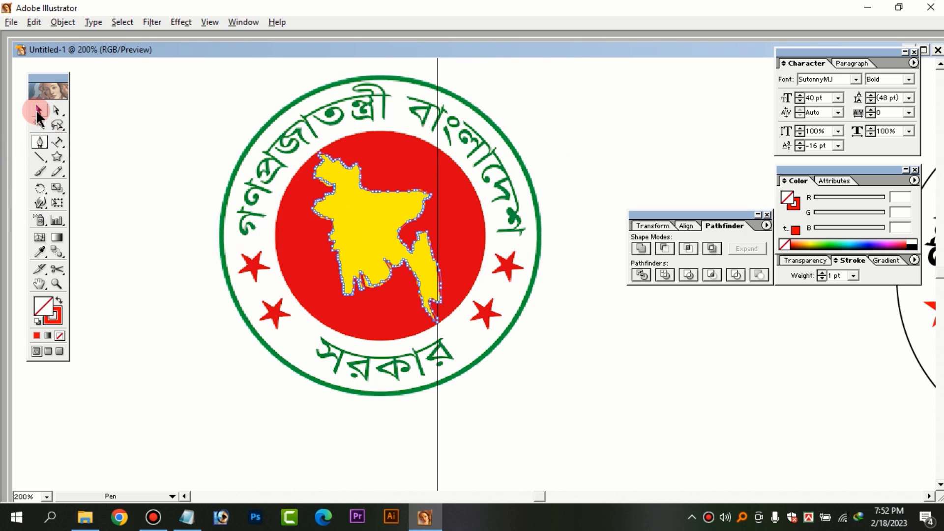
left_click(362, 81)
key("Delete")
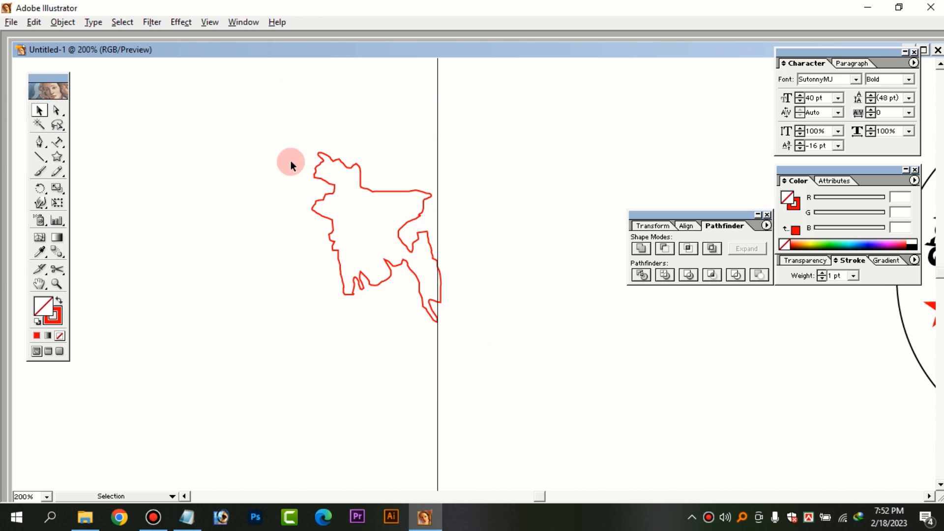
Move the traced map outline away from the artboard edge and expand its fill and stroke
left_click(379, 260)
left_click_drag(383, 191, 319, 161)
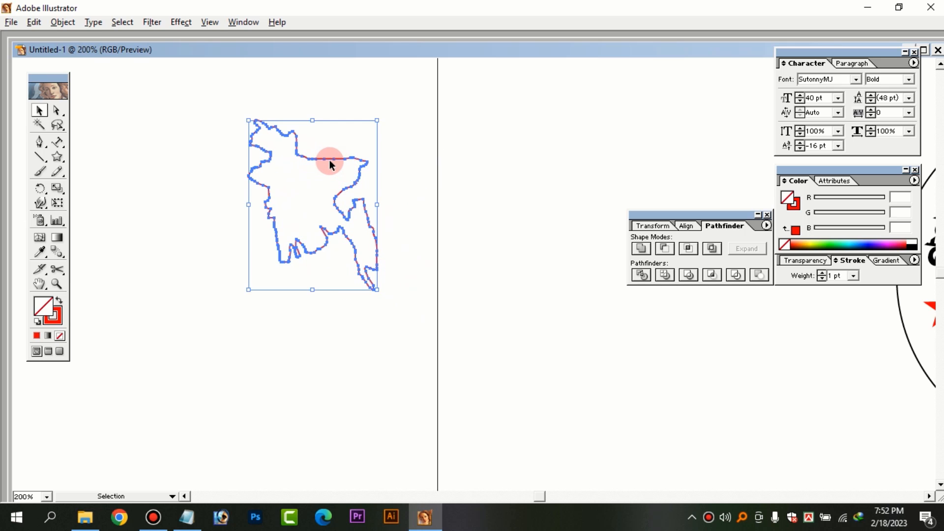
left_click_drag(217, 95, 425, 347)
left_click(62, 22)
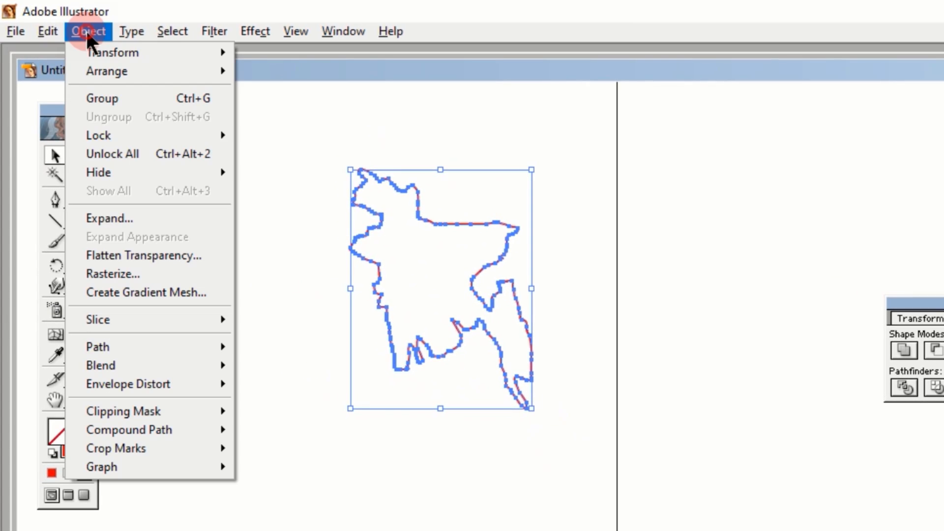
left_click(103, 218)
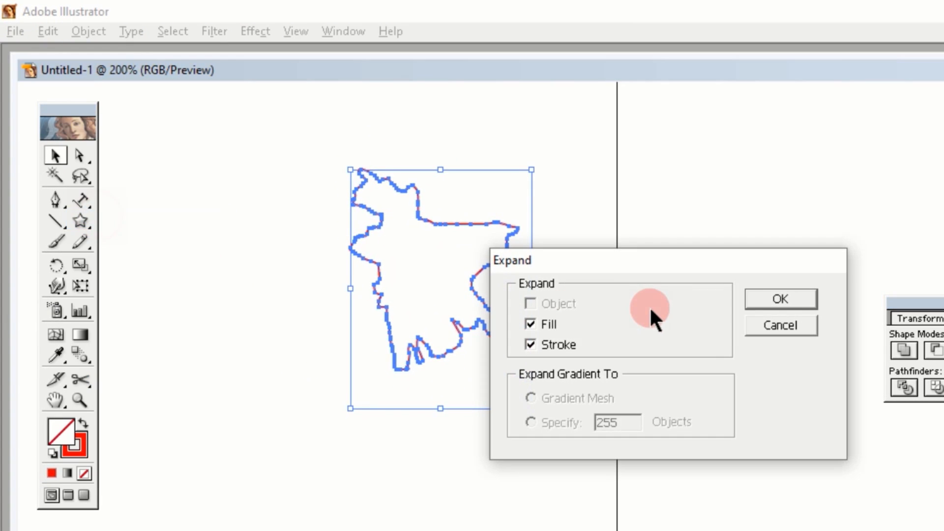
left_click_drag(650, 306, 648, 181)
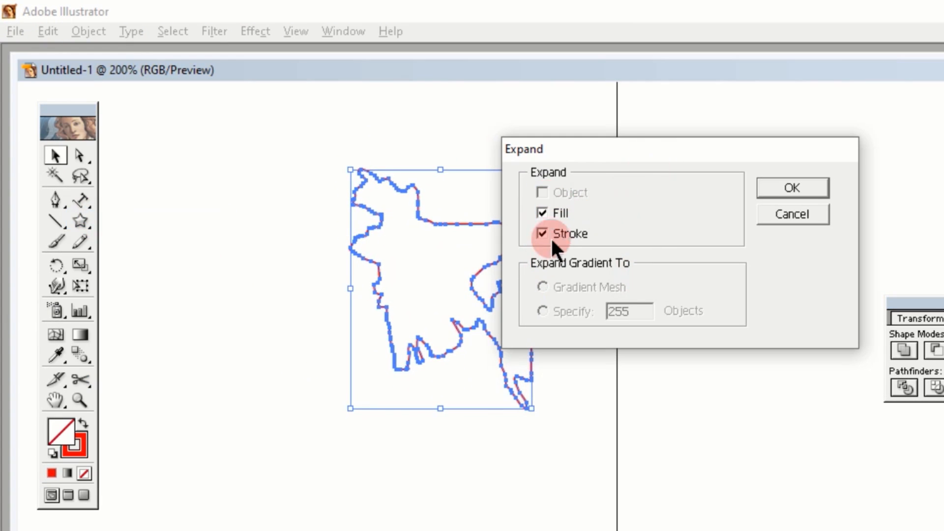
left_click(792, 187)
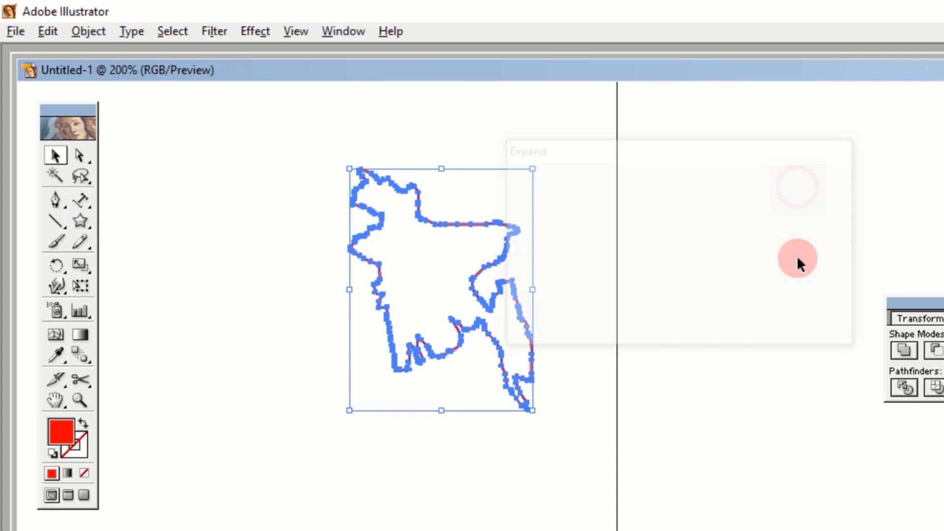
Ungroup the expanded map outline and release its compound path into separate shapes
right_click(429, 252)
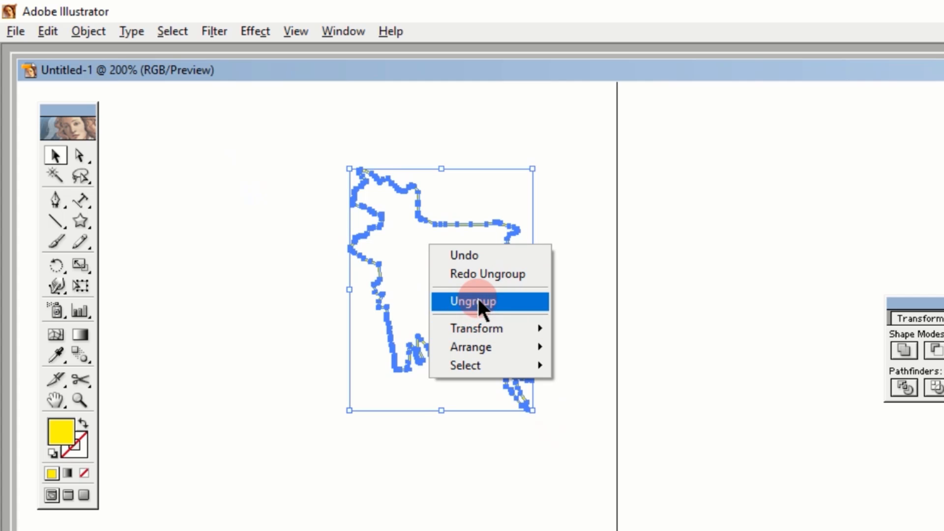
left_click(475, 299)
right_click(431, 261)
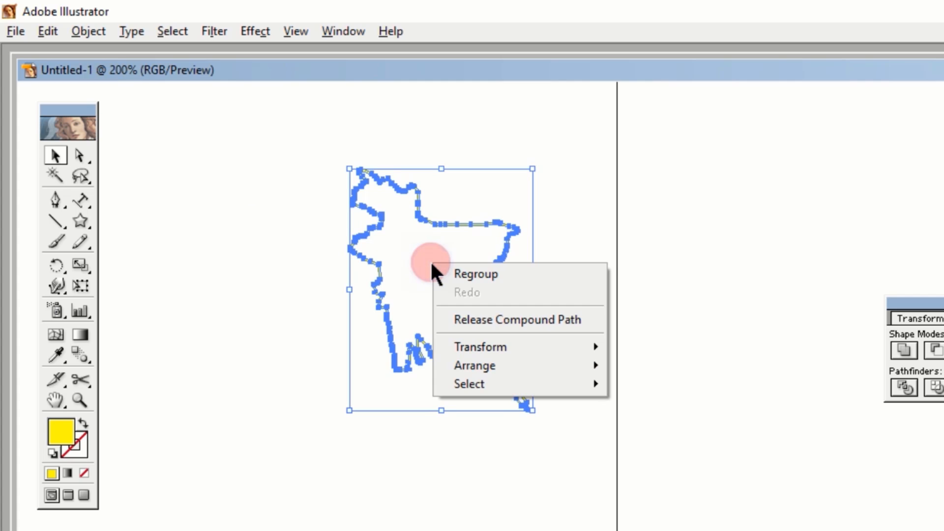
left_click(544, 324)
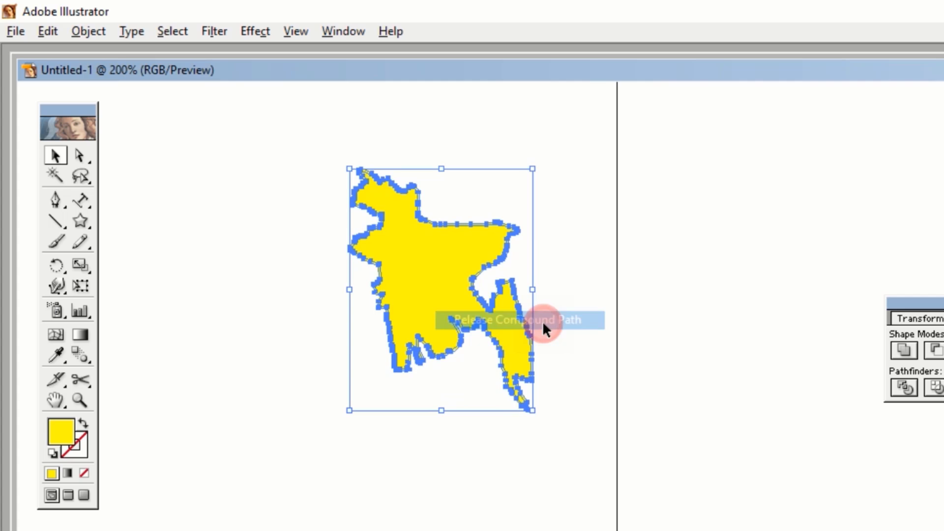
Fill the released map shapes with green 1FB22D
double_click(70, 427)
left_click(645, 275)
left_click(620, 443)
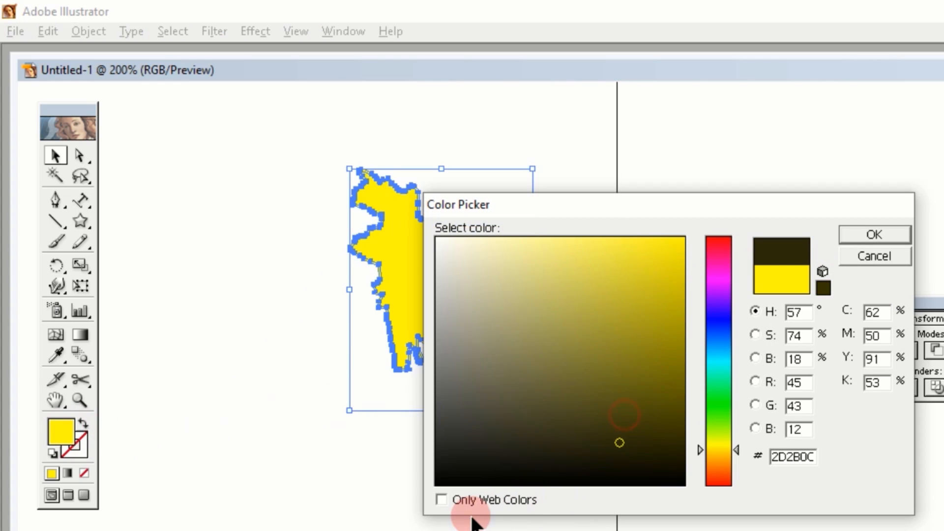
left_click(461, 470)
left_click(719, 402)
left_click(642, 313)
left_click(855, 232)
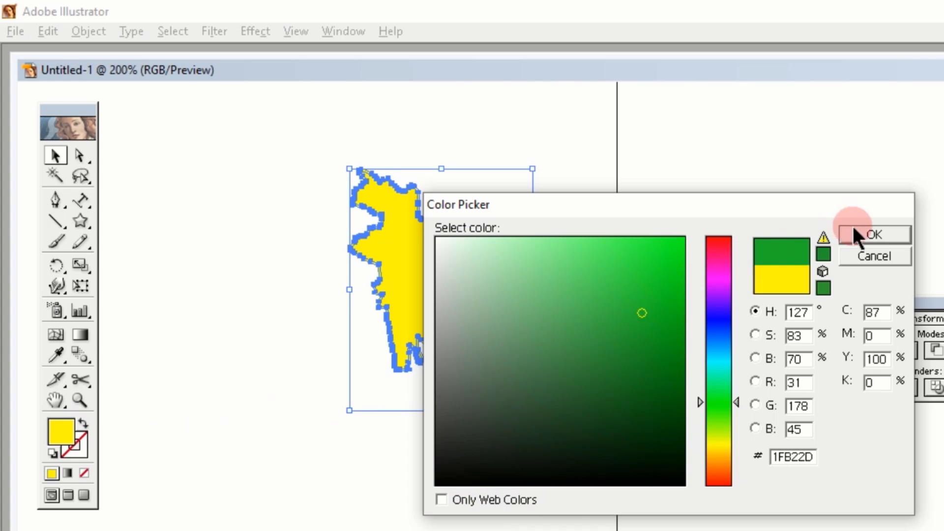
Pull the two overlapping map shapes apart, delete the inner one and move the remaining shape back to the empty area beside the artboard
left_click(680, 358)
left_click_drag(455, 286, 716, 256)
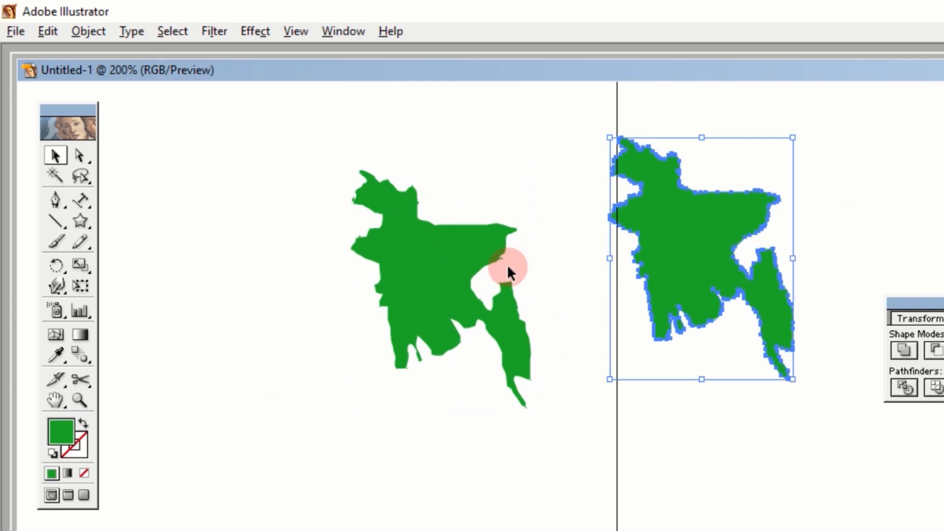
left_click(490, 277)
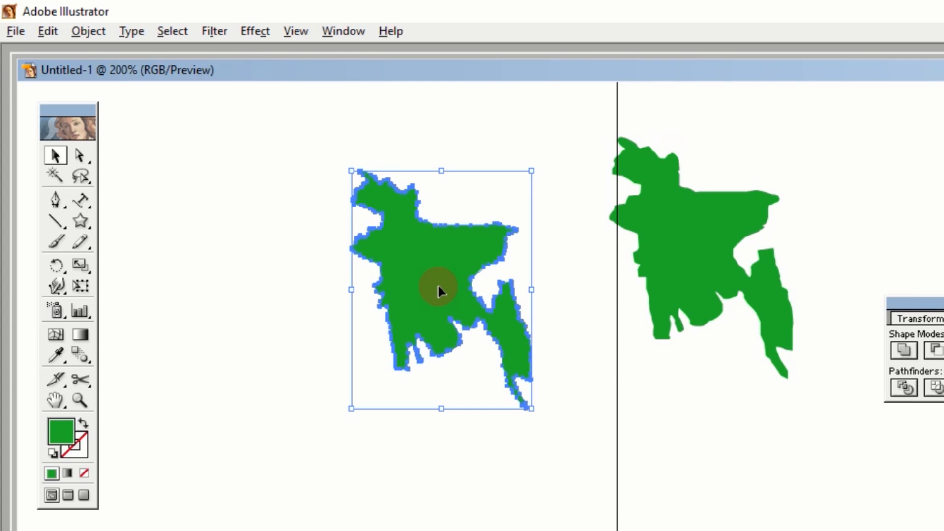
key("Delete")
left_click_drag(715, 232, 399, 274)
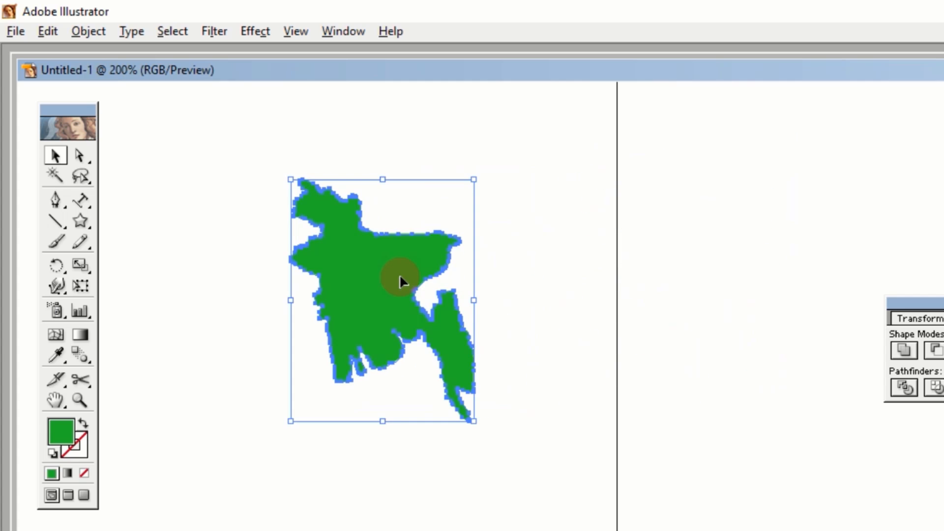
Fill the remaining map shape with yellow E7FF00
double_click(61, 436)
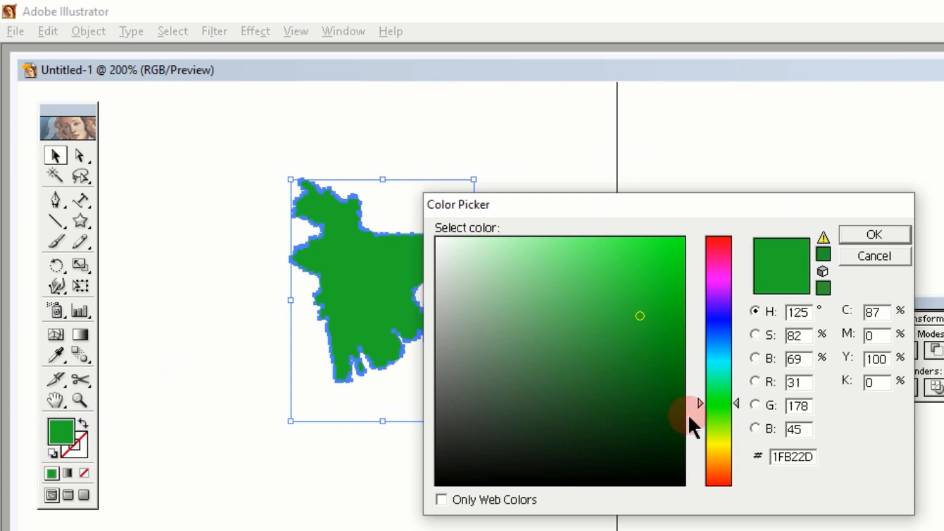
left_click(712, 442)
mouse_move(667, 253)
left_mouse_down()
mouse_move(712, 238)
mouse_move(807, 327)
left_mouse_up()
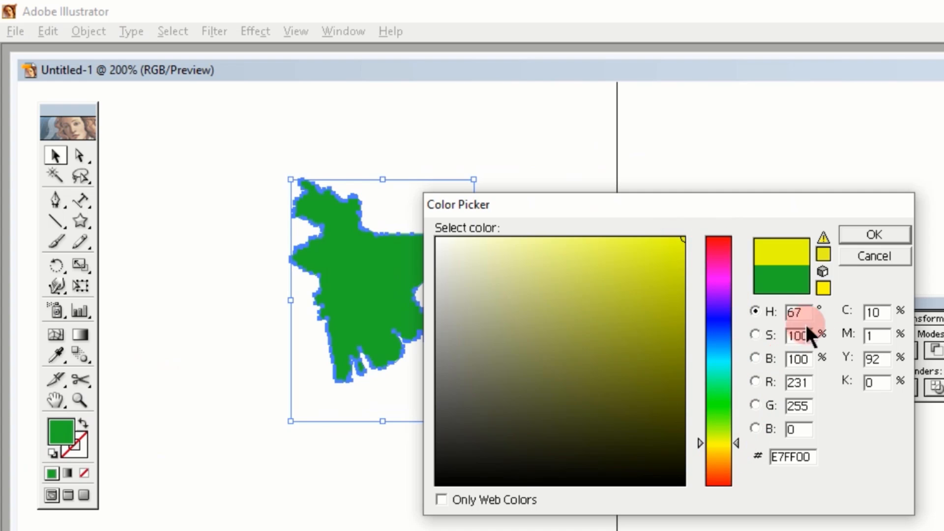
left_click(874, 235)
Move the yellow map onto the red circle at the centre of the logo
left_click_drag(373, 292, 694, 382)
left_click_drag(803, 359, 362, 370)
key("ctrl+1")
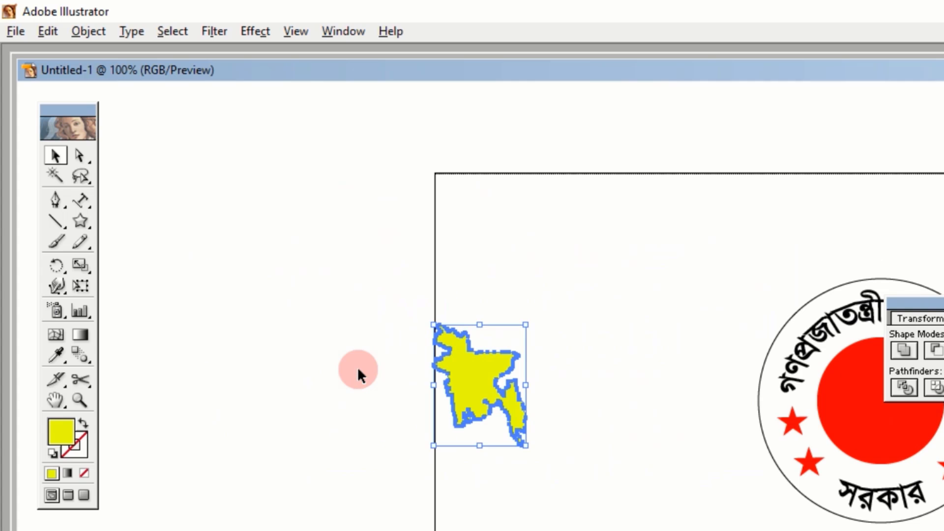
left_click_drag(580, 367, 342, 355)
left_click_drag(280, 385, 645, 412)
key("ctrl+plus")
key("ctrl+plus")
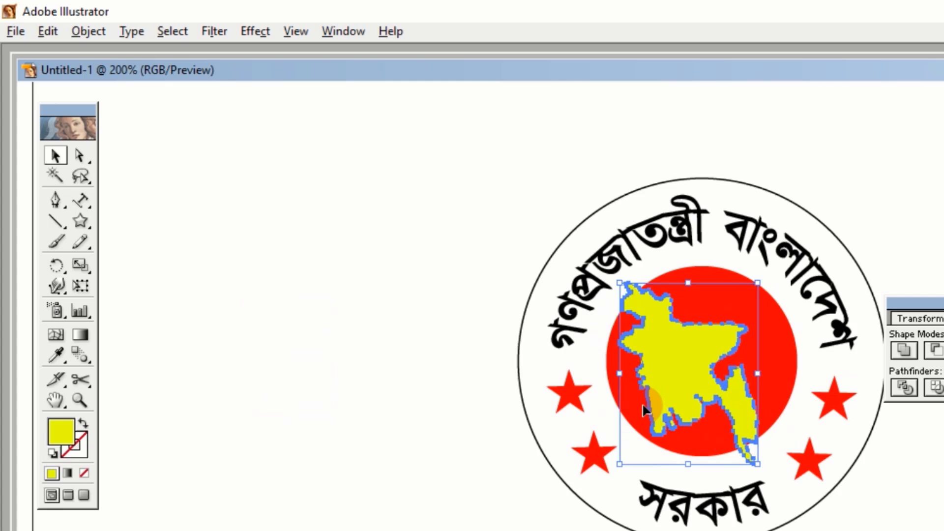
Resize the yellow map proportionally and position it so it fits fully inside the red circle
left_click_drag(774, 489, 722, 327)
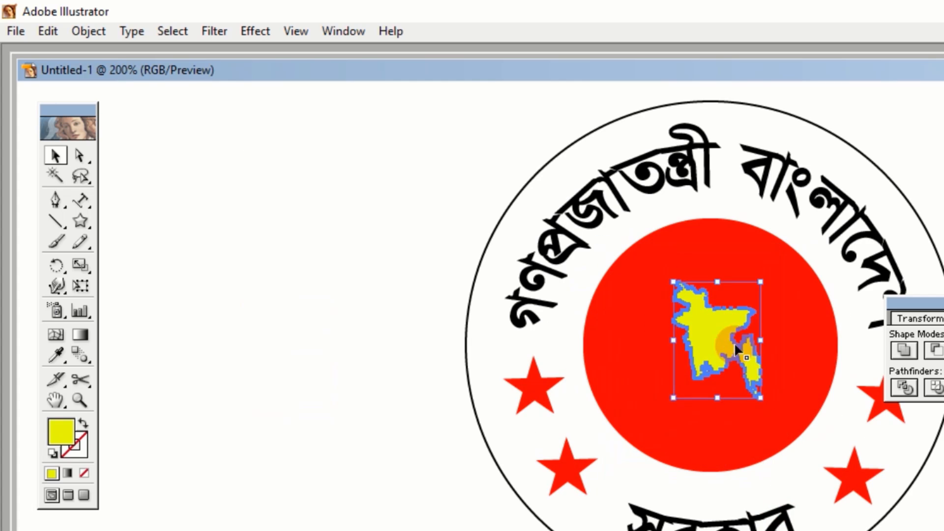
left_click_drag(760, 396, 783, 428)
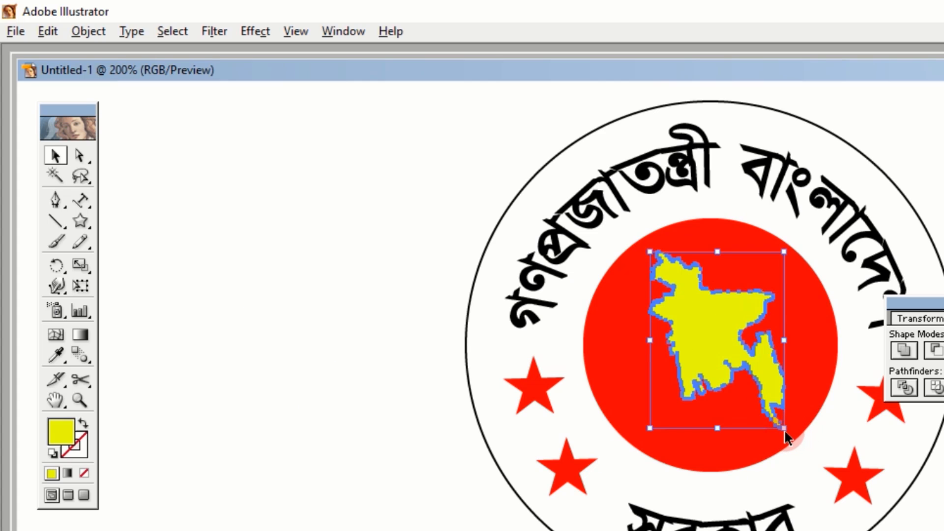
left_click_drag(864, 443, 763, 467)
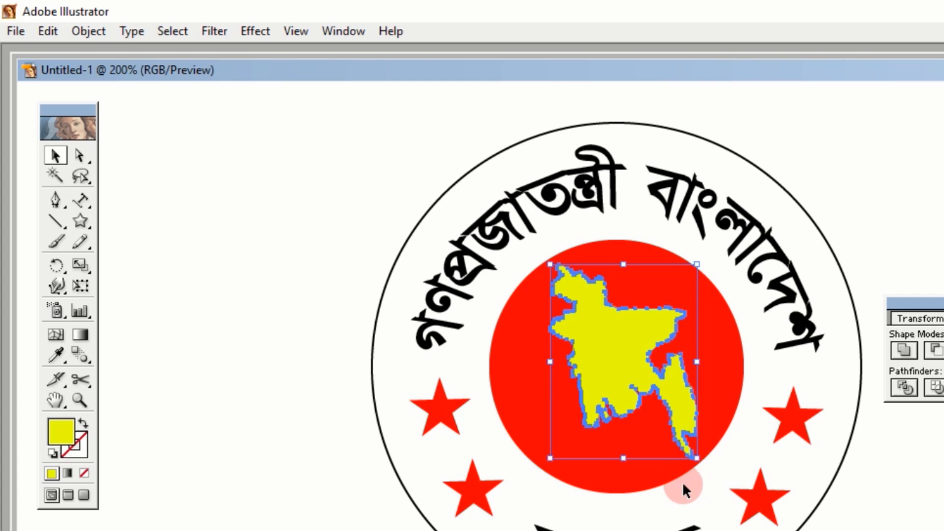
left_click(665, 485)
Unlock all locked objects in the logo
left_click(93, 30)
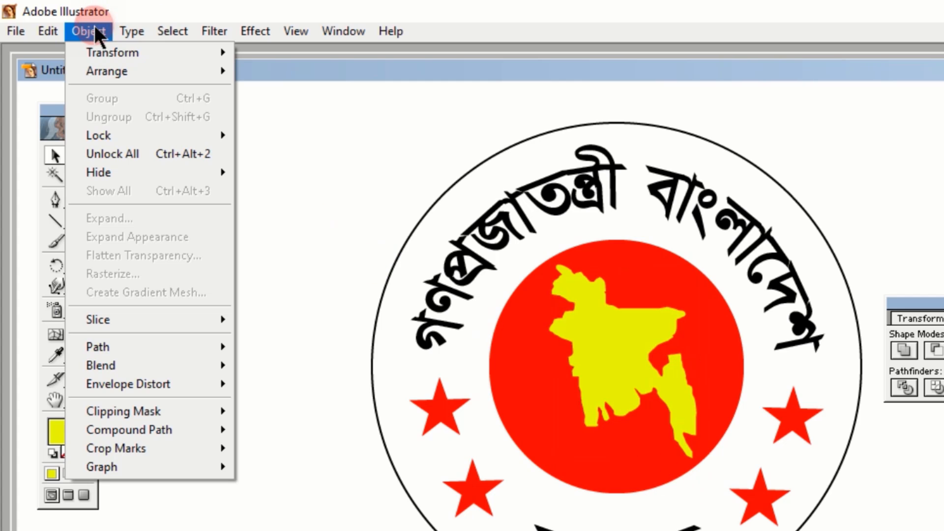
left_click(108, 153)
left_click(132, 262)
left_click(498, 317)
Align the map, the red circle and both curved text paths on their horizontal centres
left_click(626, 349)
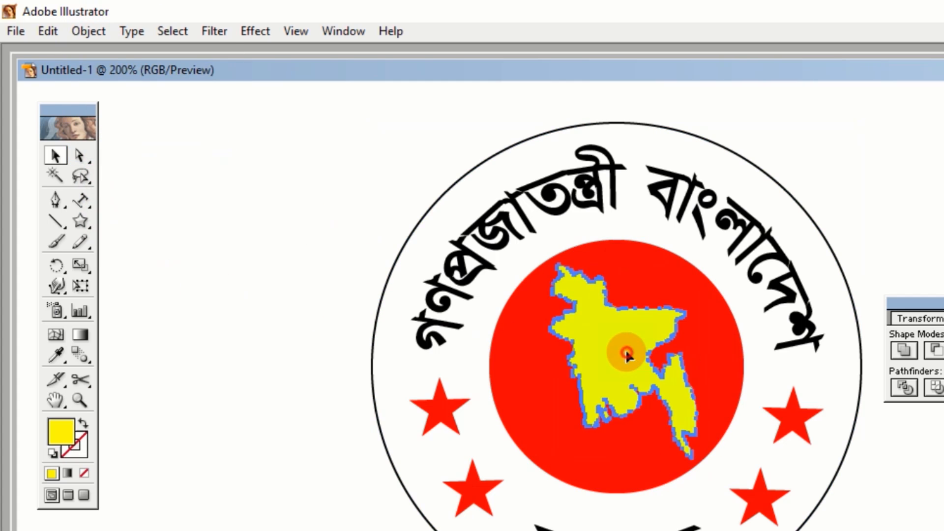
left_click(727, 330, "shift")
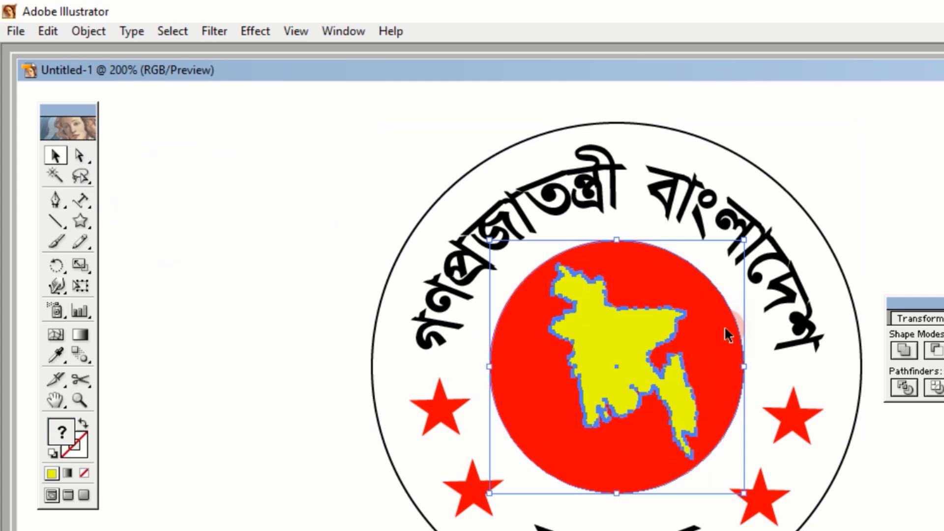
left_click(766, 231, "shift")
left_click(553, 529, "shift")
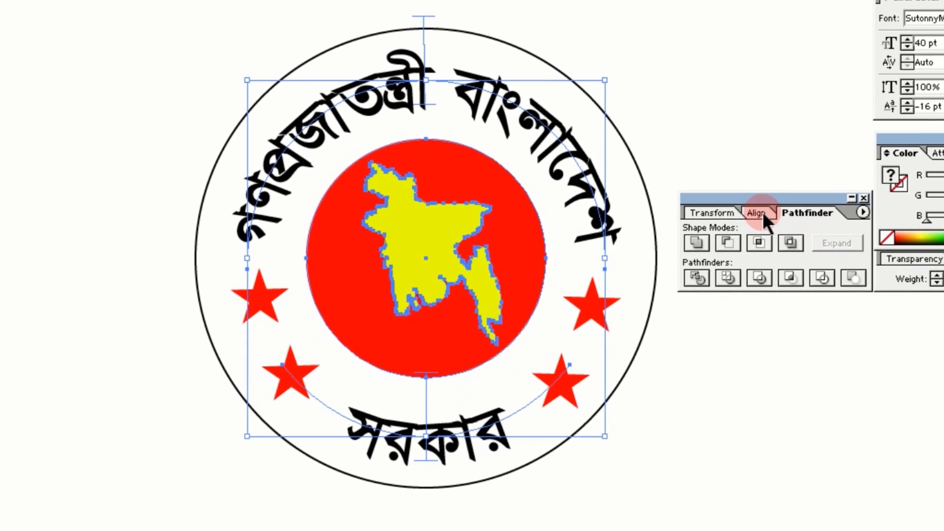
left_click(760, 213)
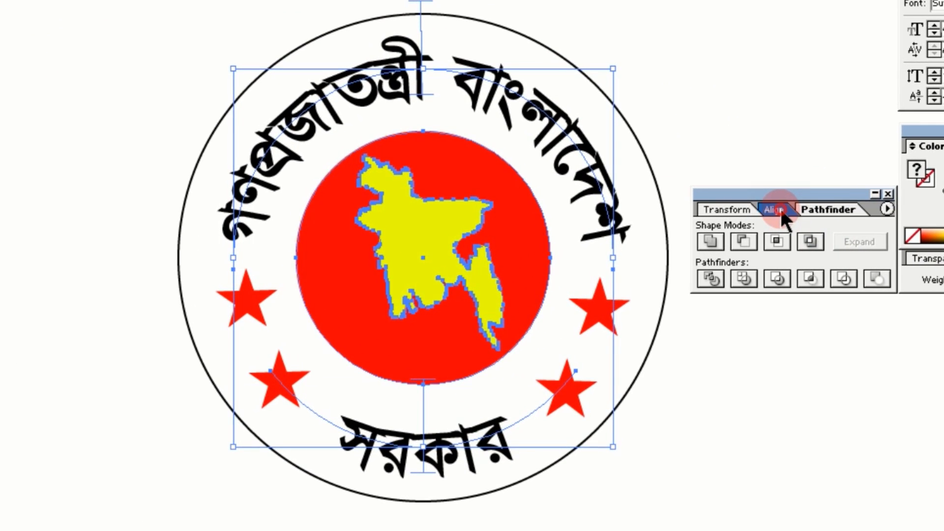
left_click(749, 246)
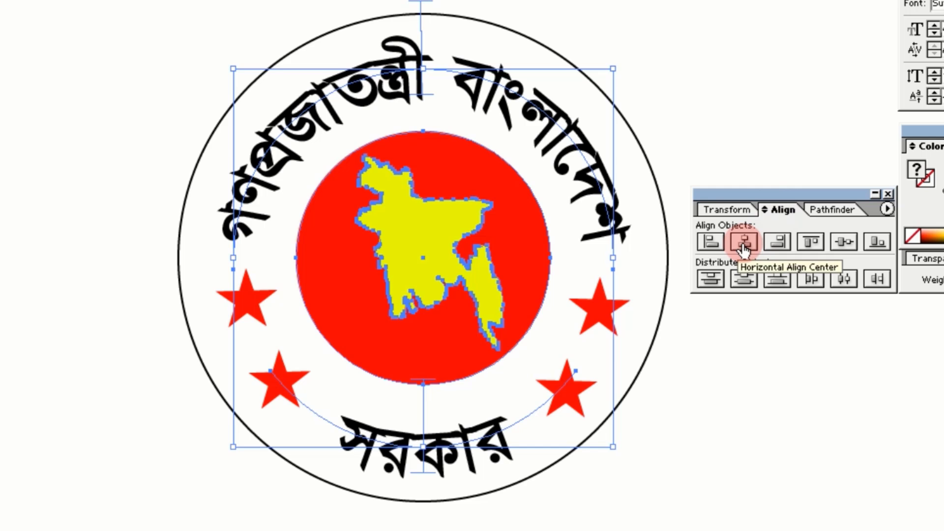
left_click(743, 243)
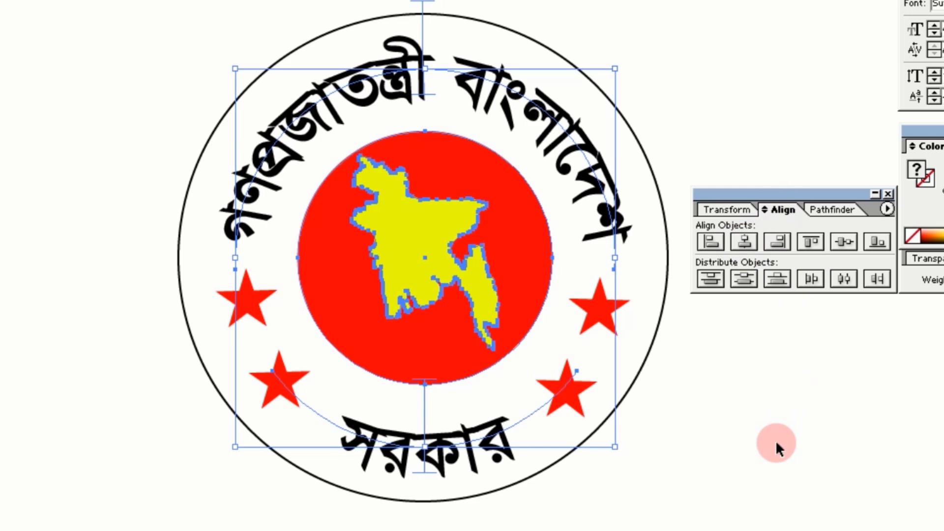
left_click(737, 499)
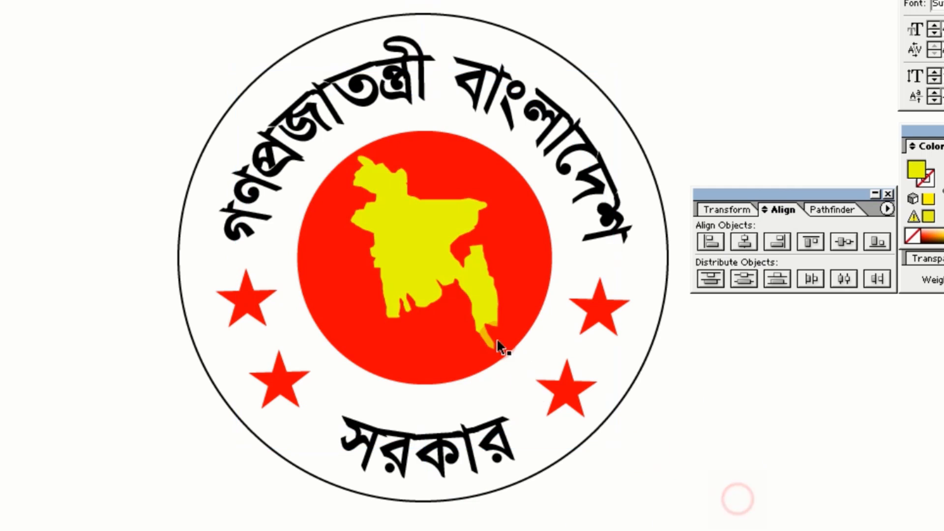
Align the map and the red circle on their vertical centres
left_click(455, 281)
left_click(543, 289, "shift")
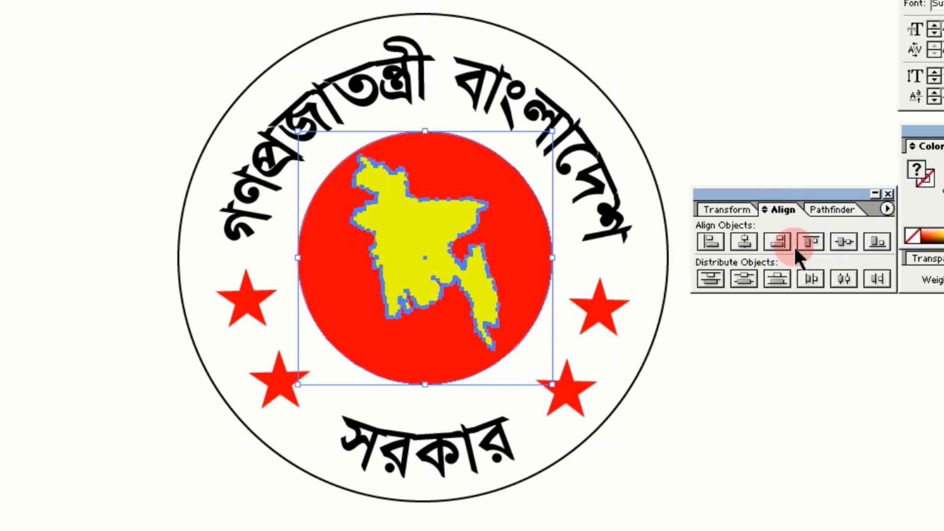
left_click(841, 243)
left_click(845, 243)
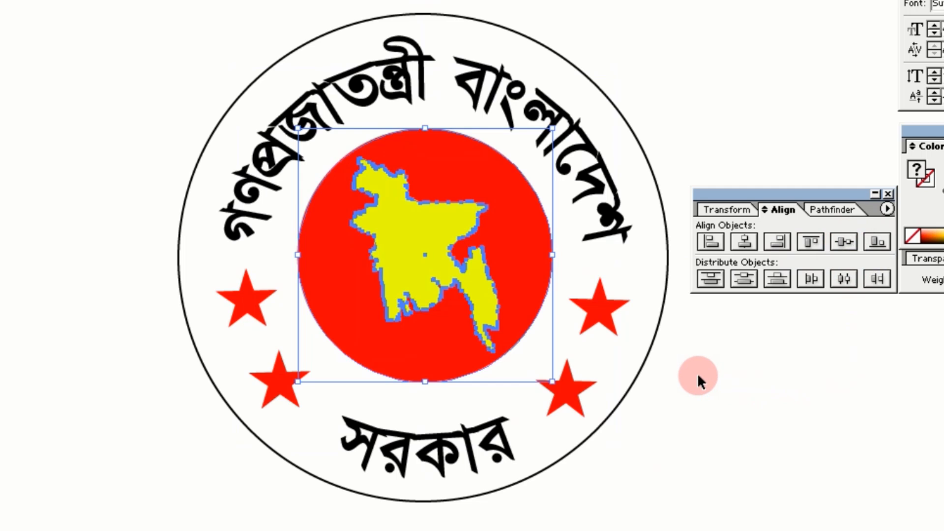
Align the outer circle, the red circle and the map together on their vertical centres
left_click(659, 322)
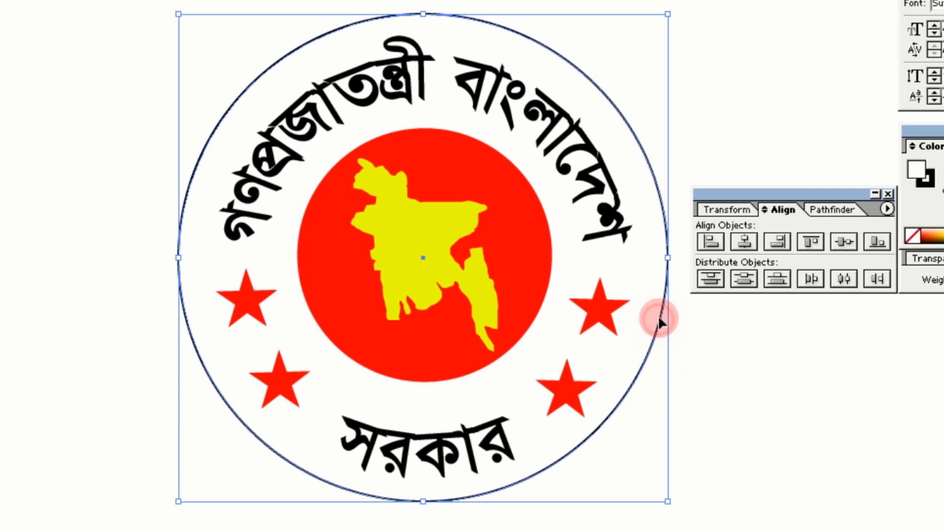
left_click(551, 259)
left_click(547, 257, "shift")
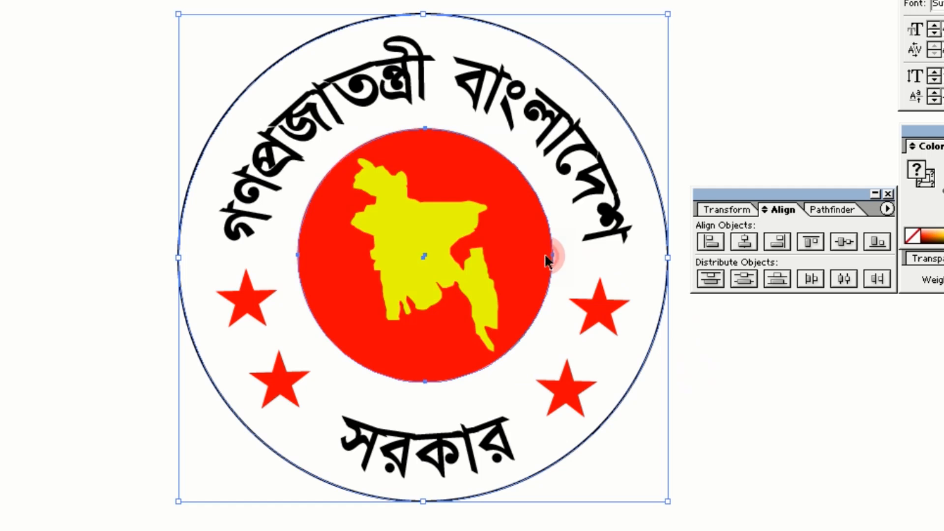
left_click(421, 242, "shift")
left_click(843, 243)
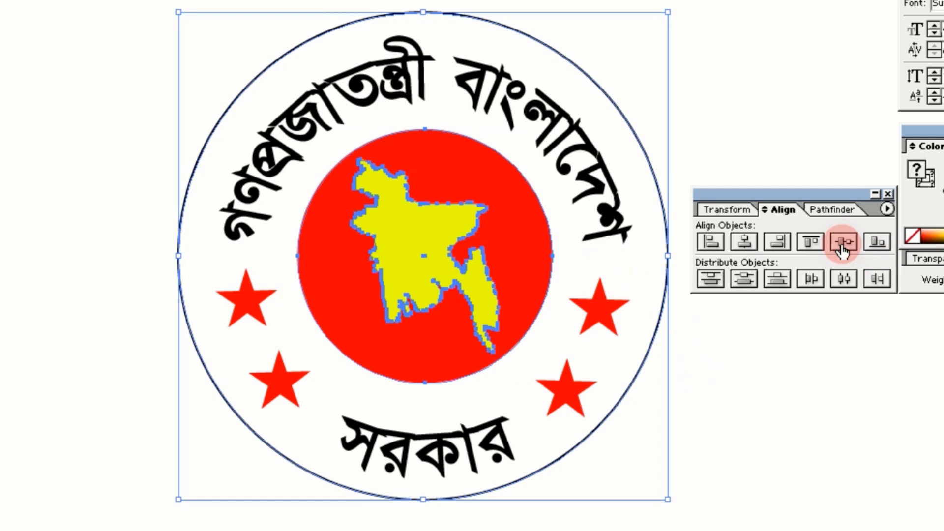
left_click(899, 393)
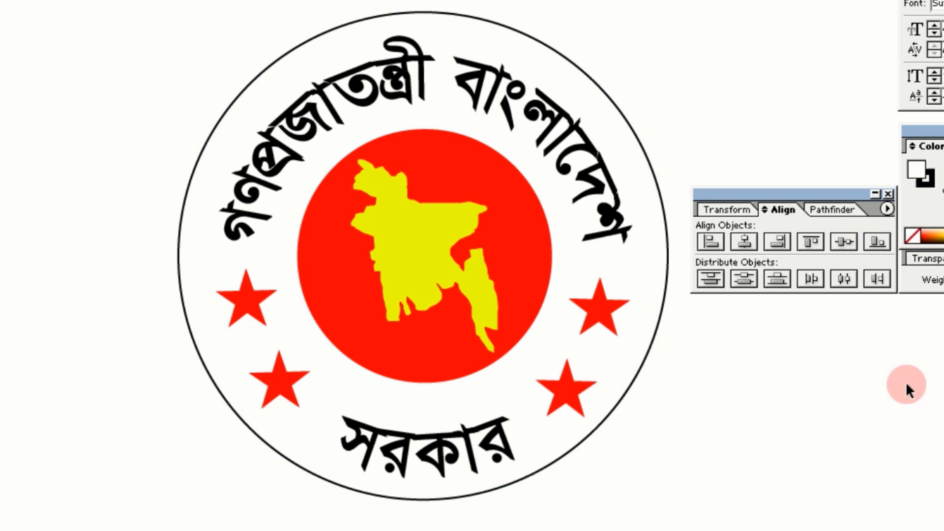
key("ctrl+minus")
key("ctrl+minus")
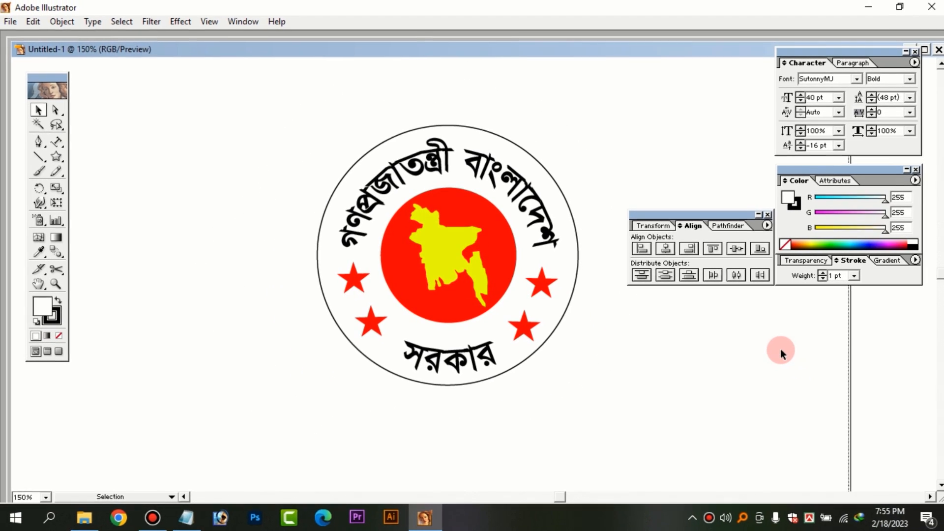
Set the stroke weight of the logo's outer circle to 4 pt
left_click(511, 203)
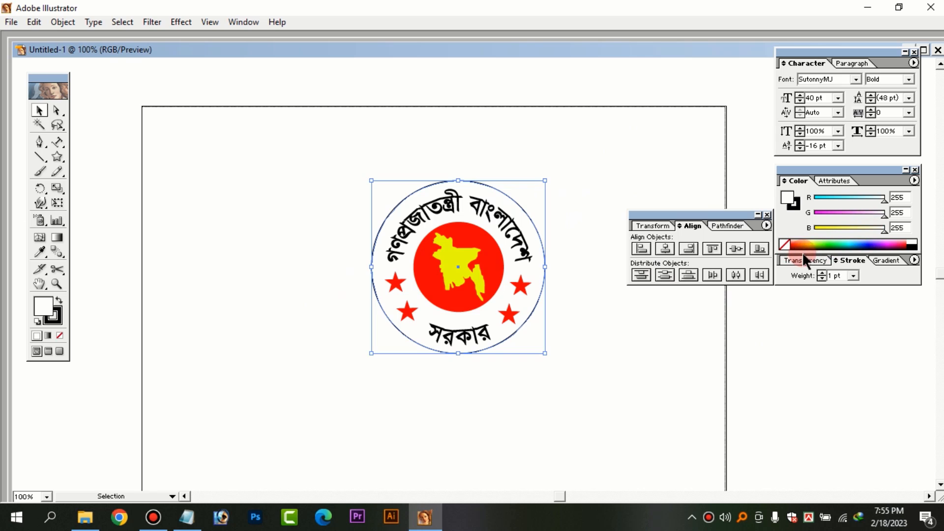
left_click(819, 272)
left_click(819, 272)
left_click(819, 272)
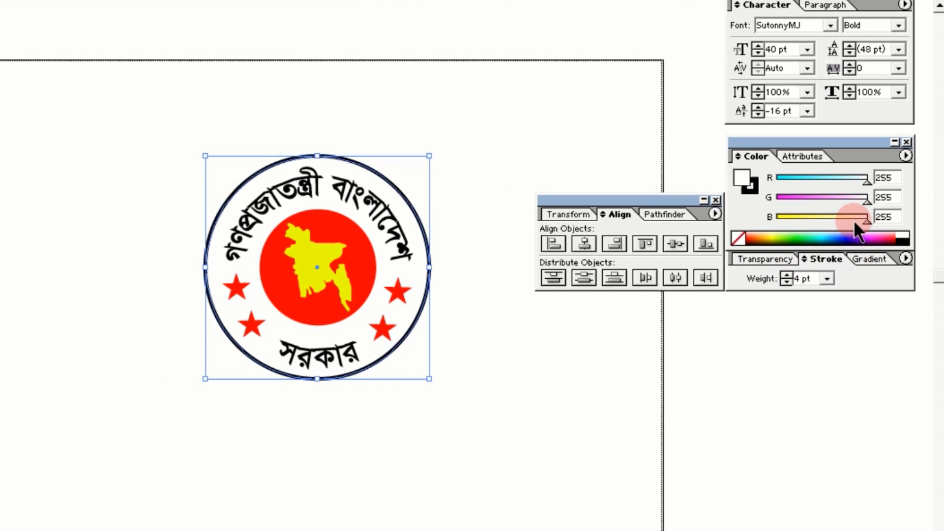
Remove the outer circle's fill and colour its stroke green with RGB values 0, 159, 0
left_click(840, 231)
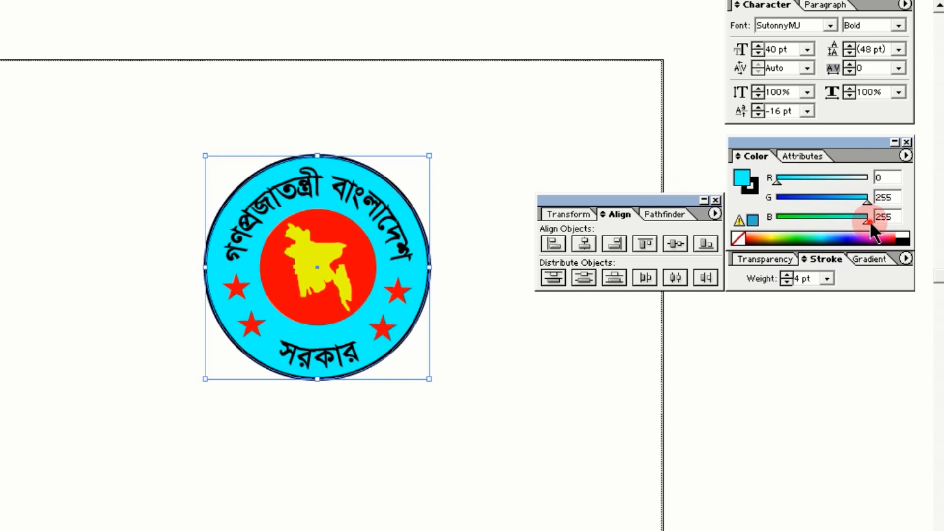
left_click_drag(869, 220, 778, 223)
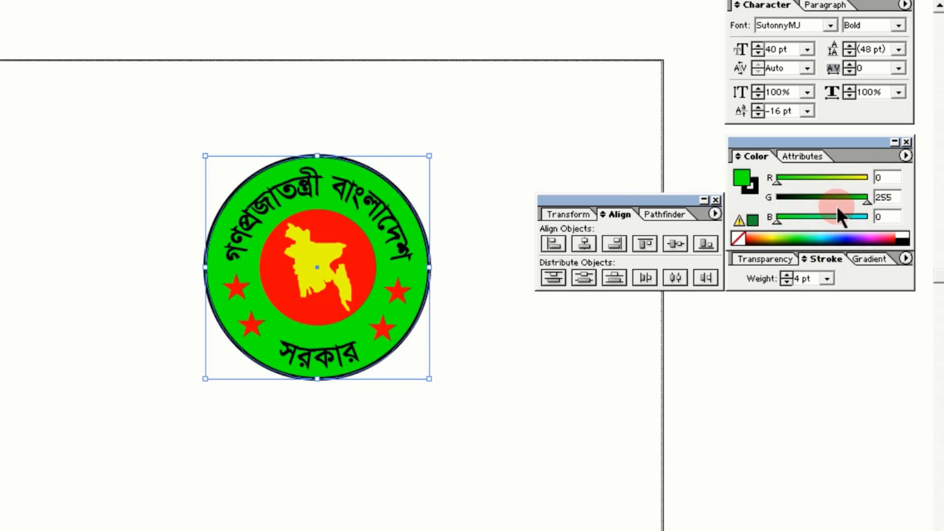
left_click(737, 238)
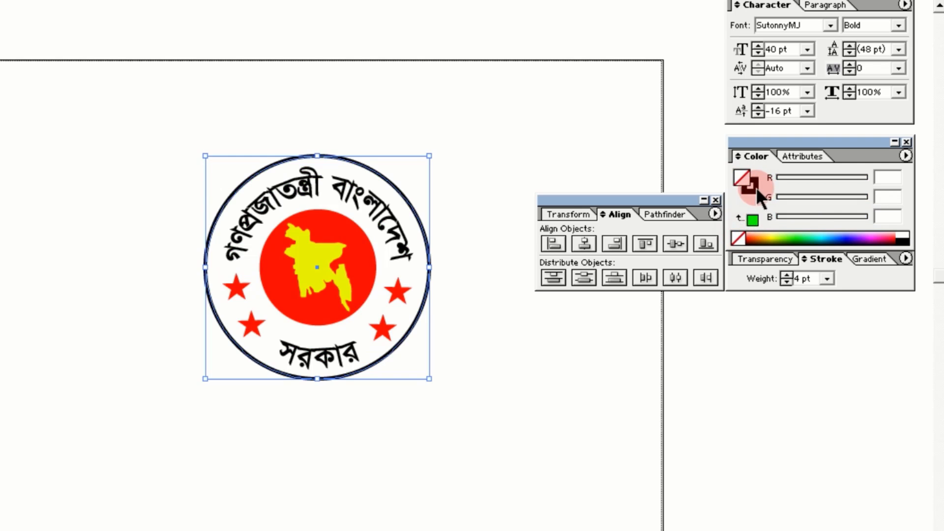
left_click(751, 186)
mouse_move(782, 194)
left_mouse_down()
mouse_move(857, 199)
mouse_move(833, 199)
left_mouse_up()
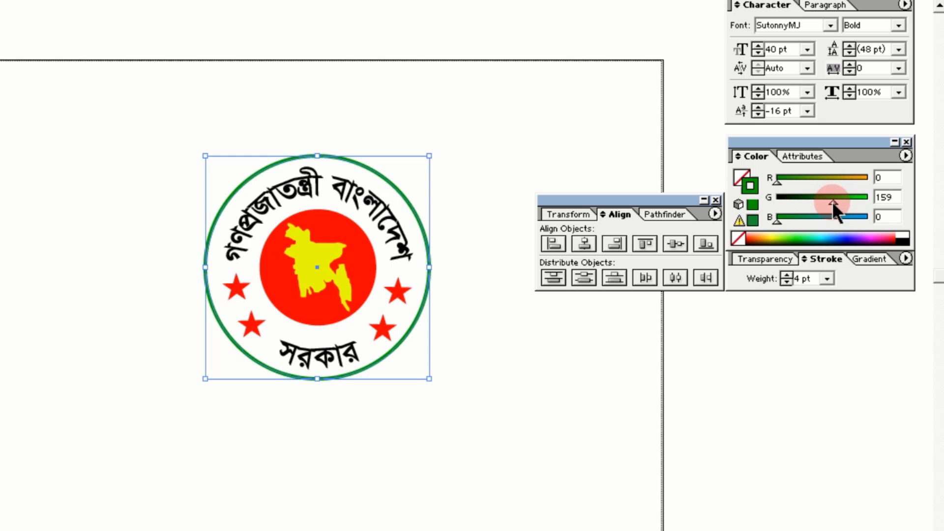
Fill the upper curved Bengali text with green, RGB 0, 120, 0, and leave it without a stroke
left_click(382, 210)
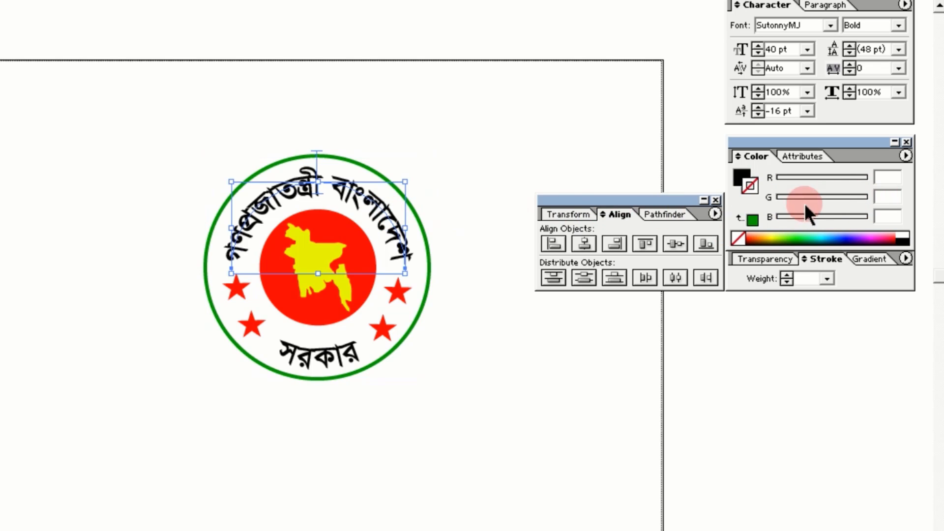
left_click(750, 222)
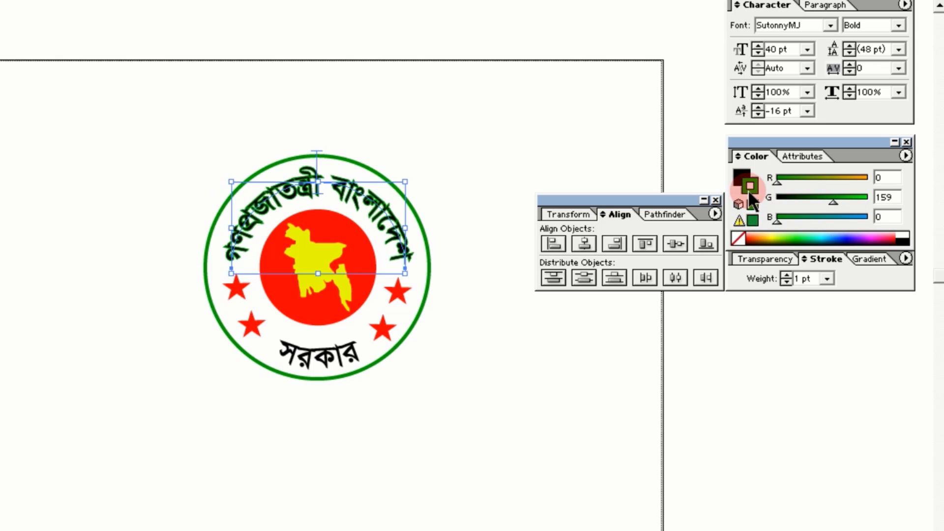
left_click(737, 239)
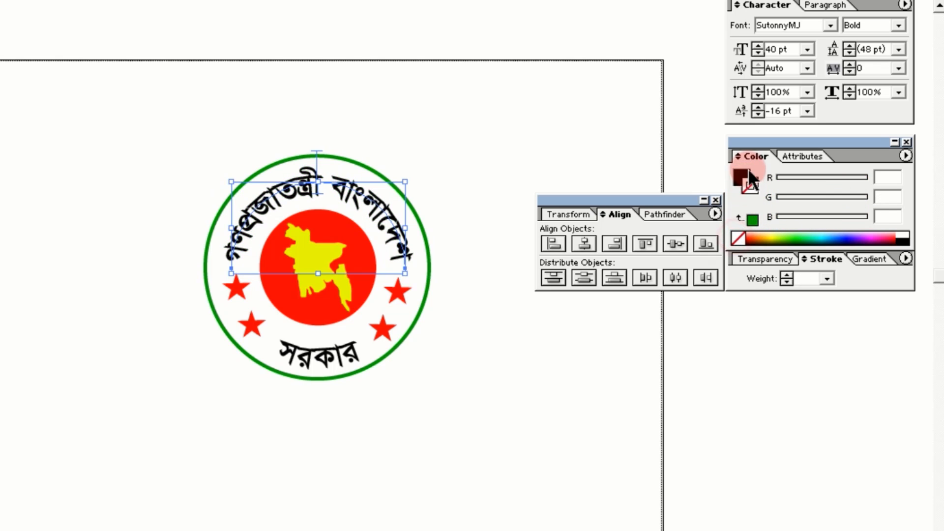
left_click(747, 177)
left_click_drag(815, 197, 828, 202)
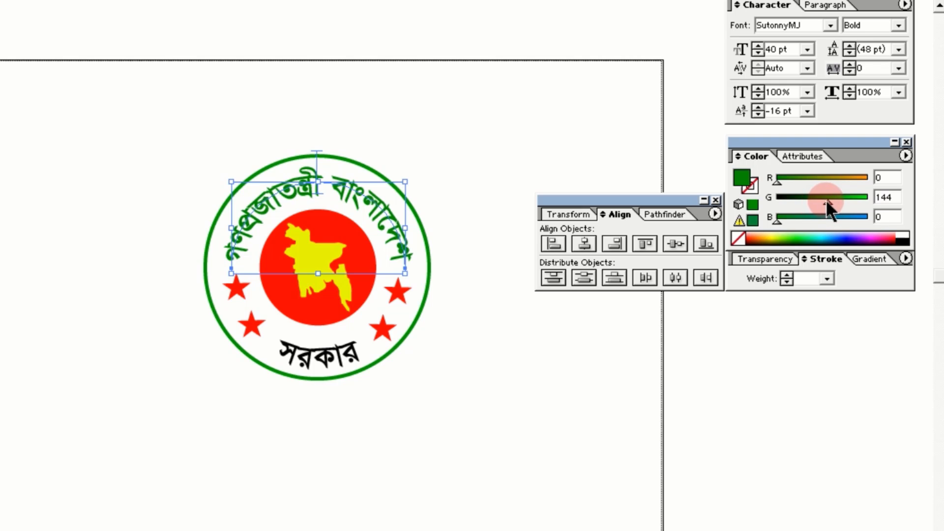
left_click_drag(826, 202, 821, 202)
left_click(886, 197)
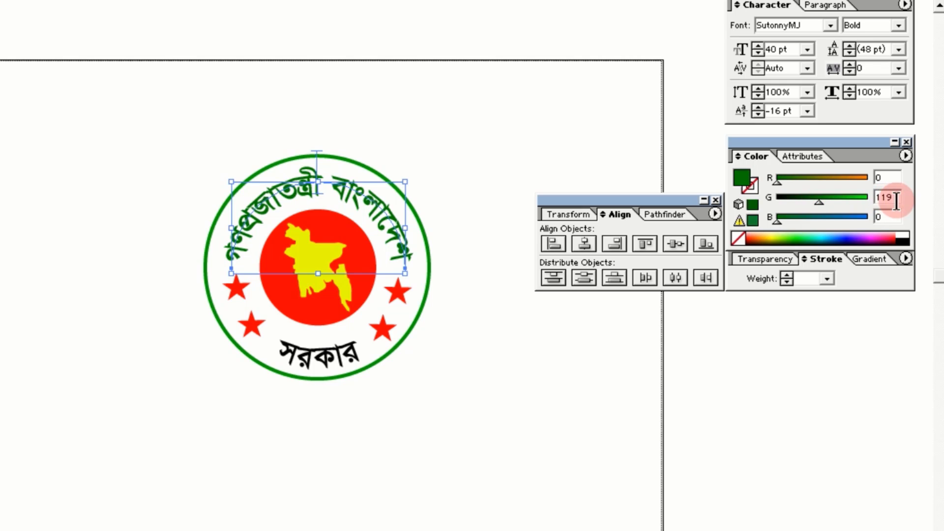
type("120")
left_click(885, 216)
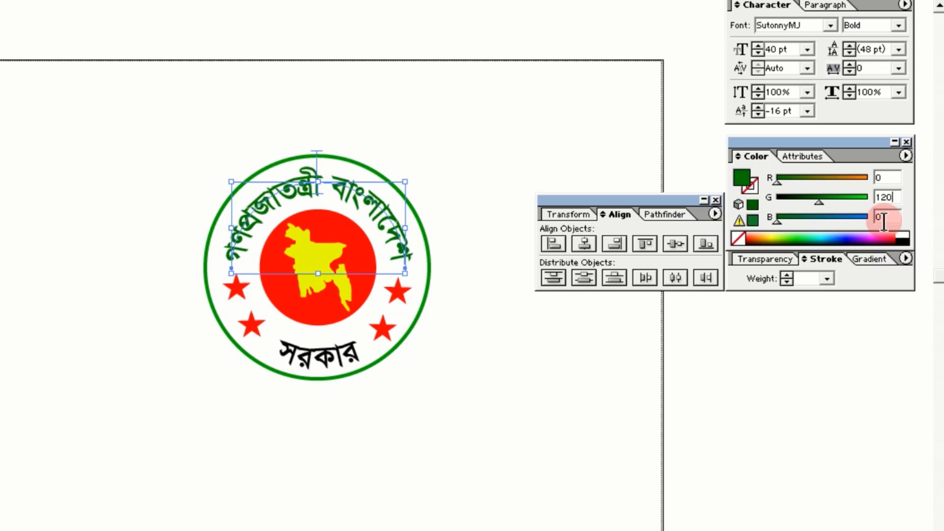
Fill the lower curved text "সরকার" with green, RGB 0, 120, 0
left_click(342, 361)
left_click(894, 197)
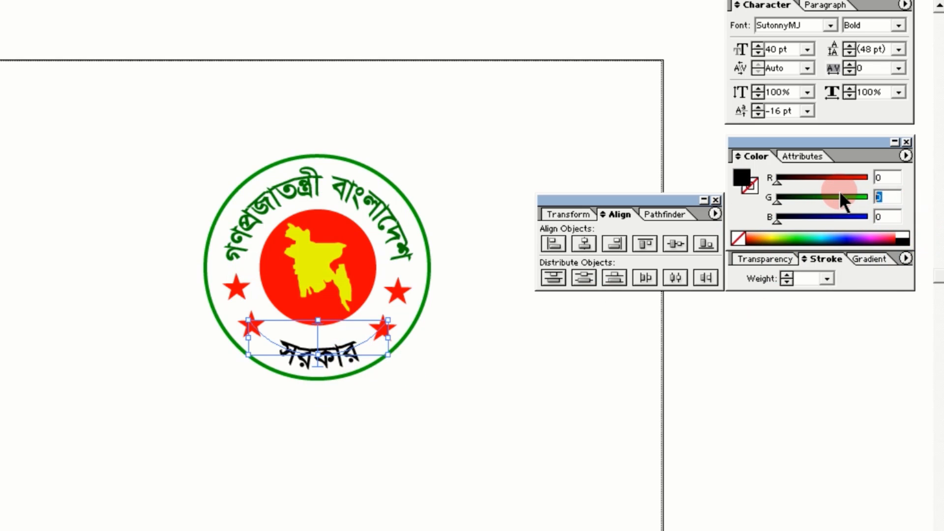
type("120")
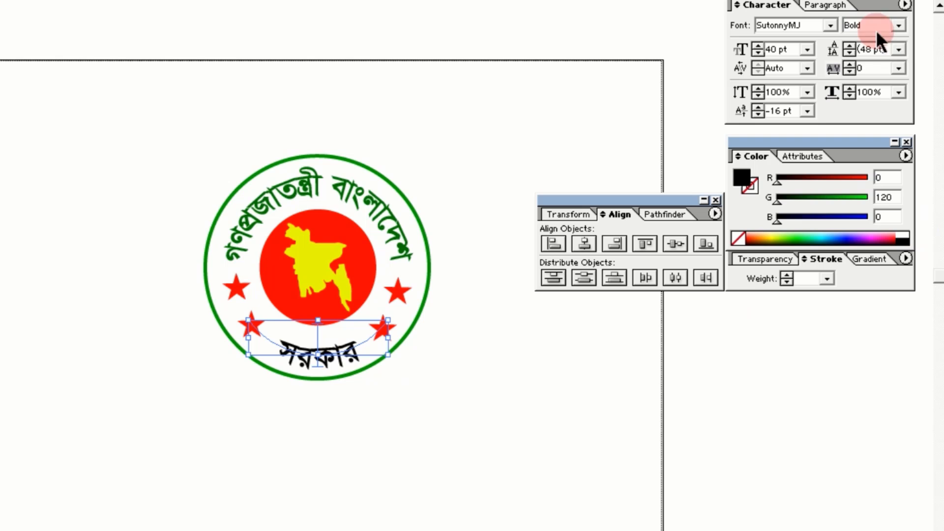
left_click(887, 178)
left_click(406, 375)
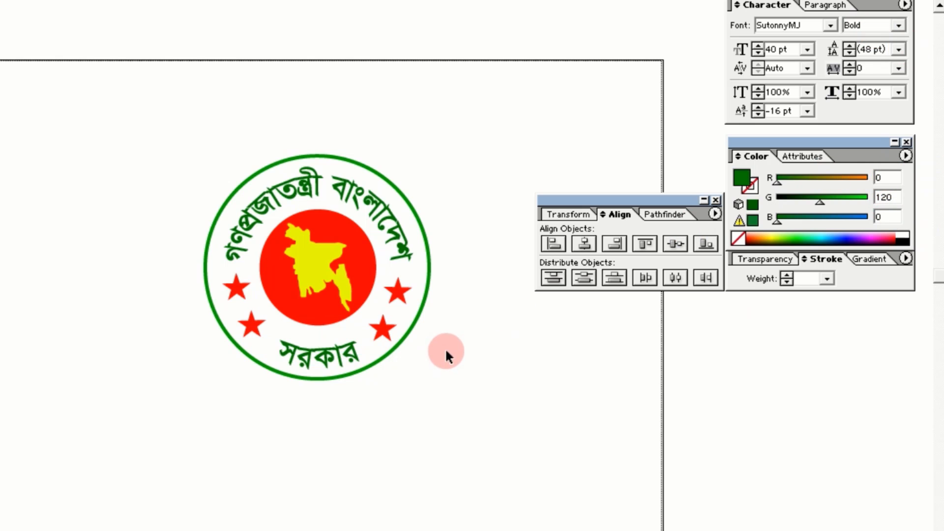
Group all objects of the logo, including both circles, the texts, the stars and the map
left_click_drag(485, 358, 183, 124)
left_click(604, 320)
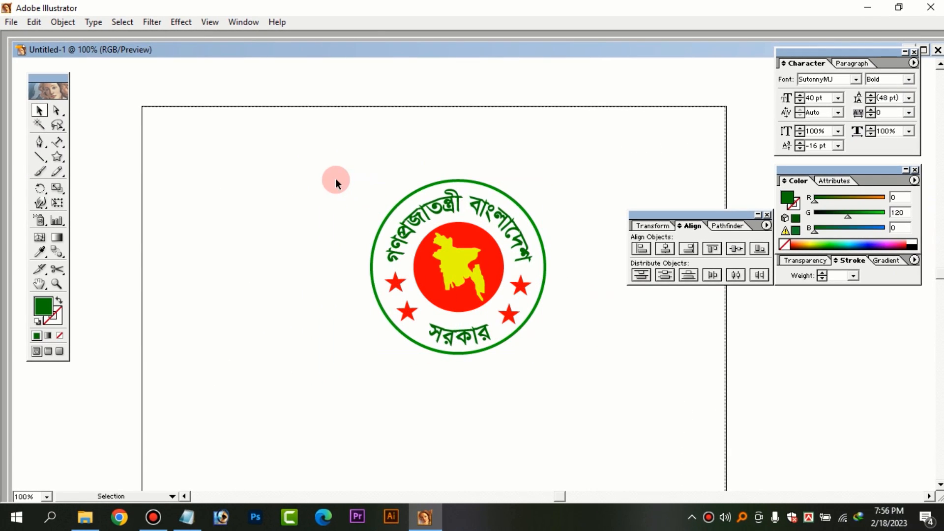
left_click_drag(316, 176, 601, 415)
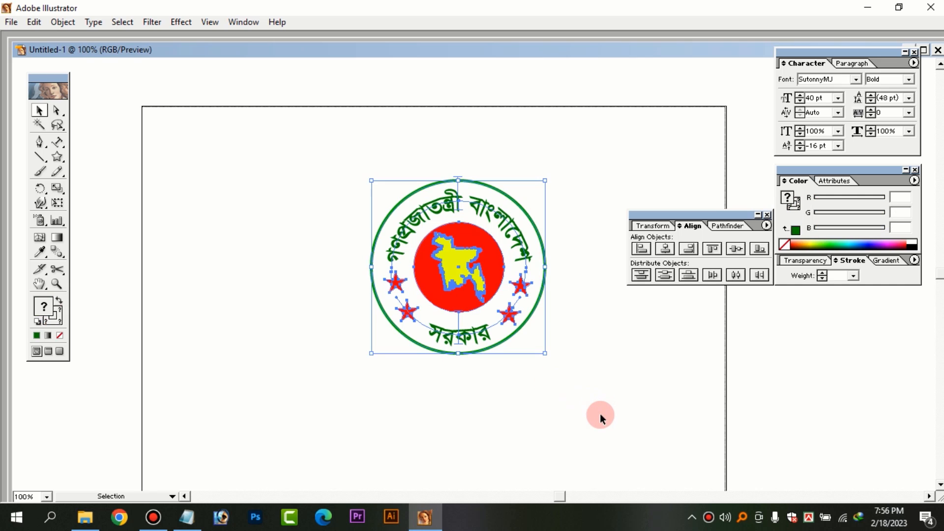
left_click(63, 22)
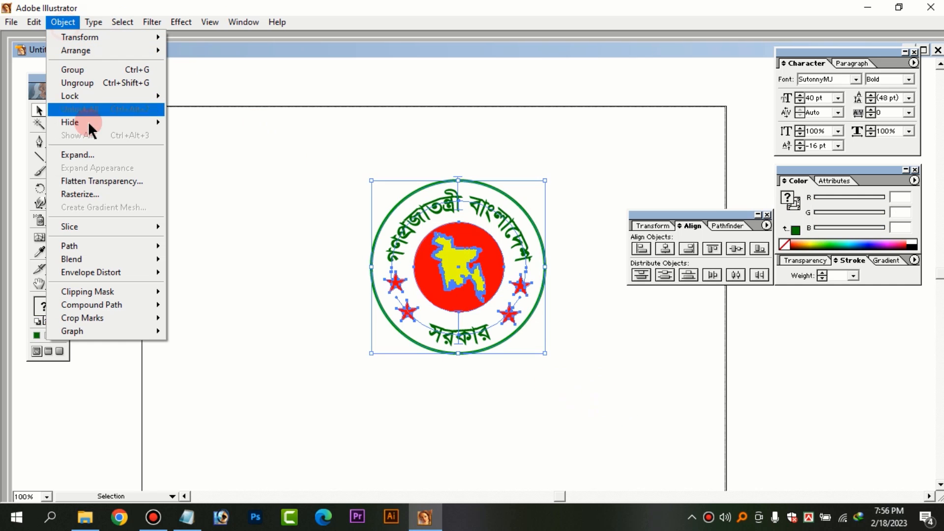
left_click(83, 69)
Scale the grouped logo proportionally about its centre until its lettering is about 36.5 pt, place it near the artboard's centre and deselect it
left_click_drag(453, 251, 428, 253)
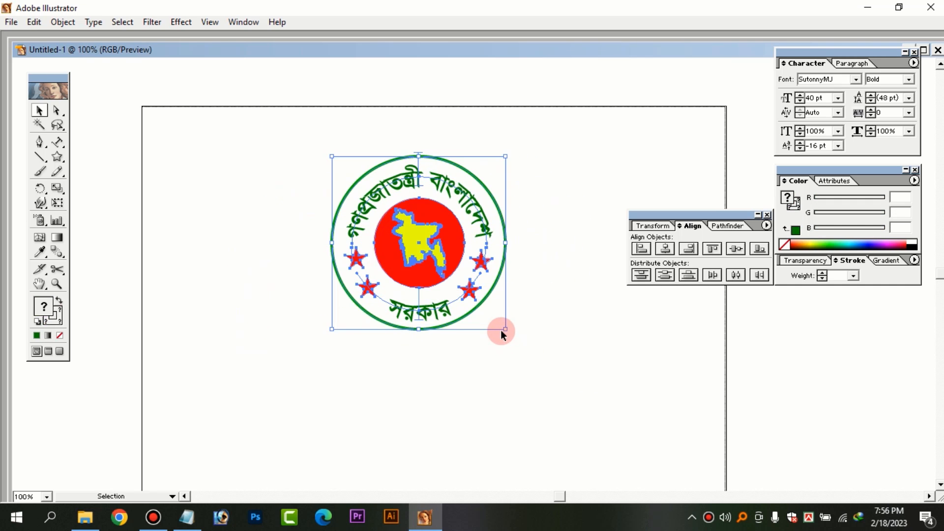
left_click_drag(506, 329, 573, 397)
left_click_drag(634, 432, 326, 182)
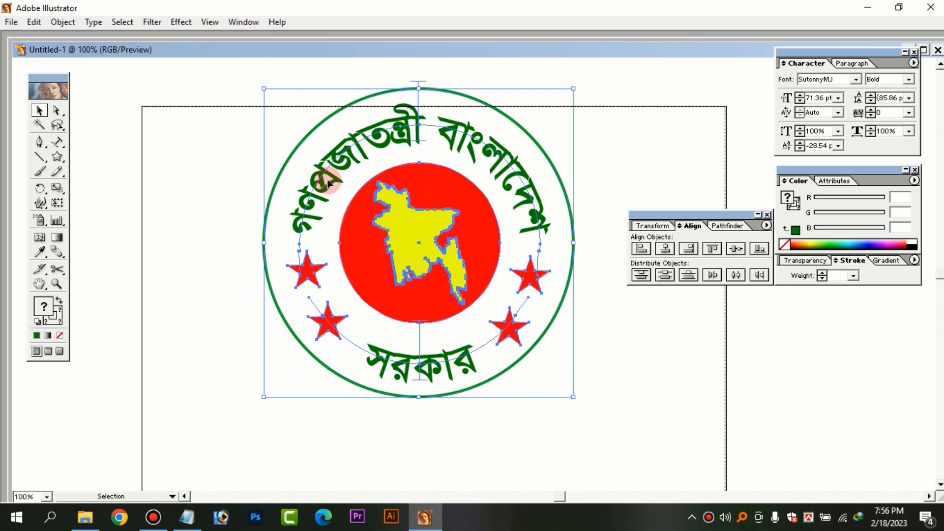
left_click_drag(573, 397, 498, 321)
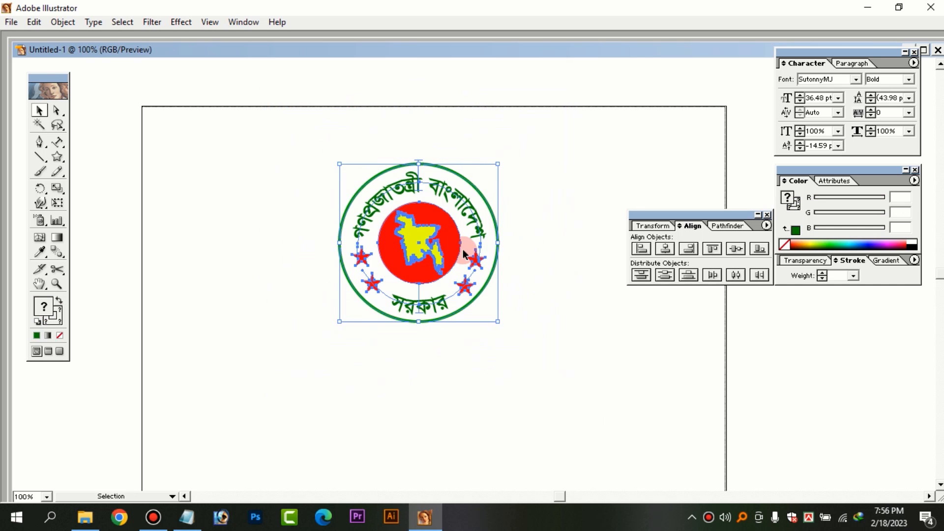
left_click_drag(409, 284, 387, 343)
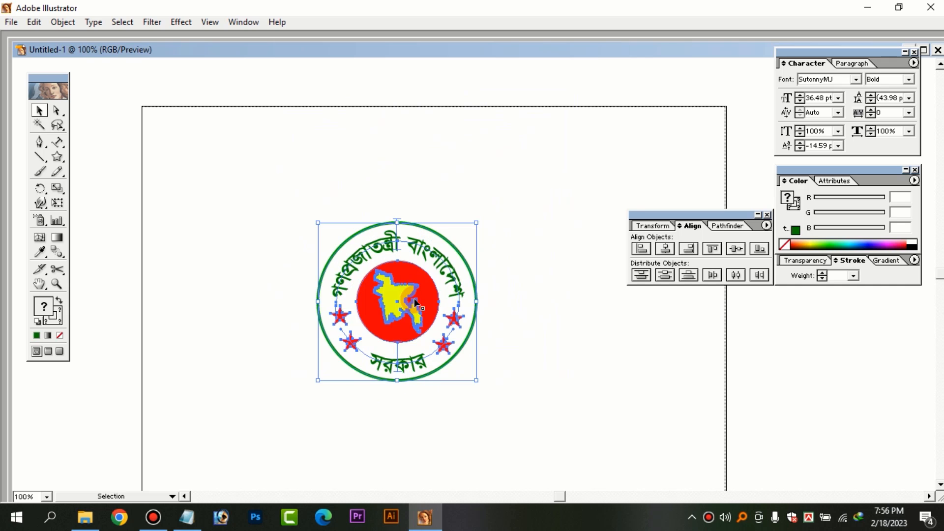
key("ctrl+minus")
key("ctrl+minus")
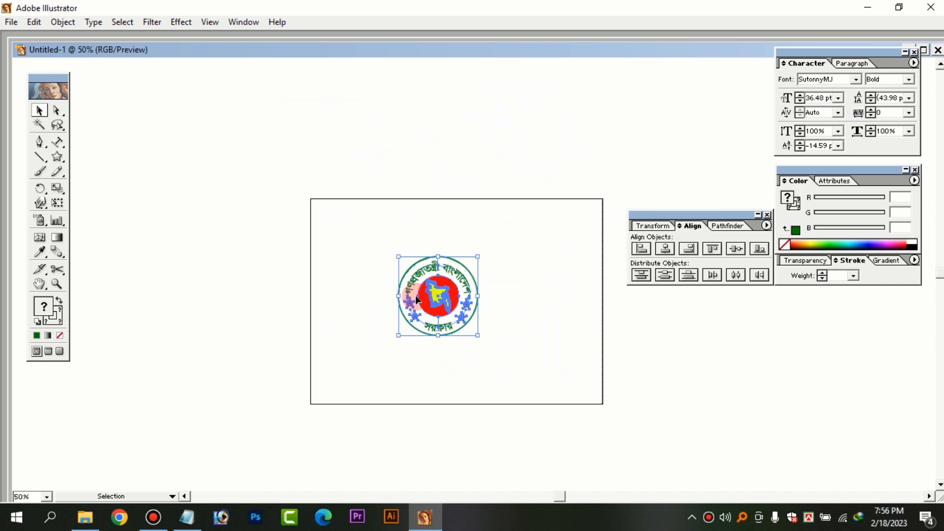
left_click(445, 230)
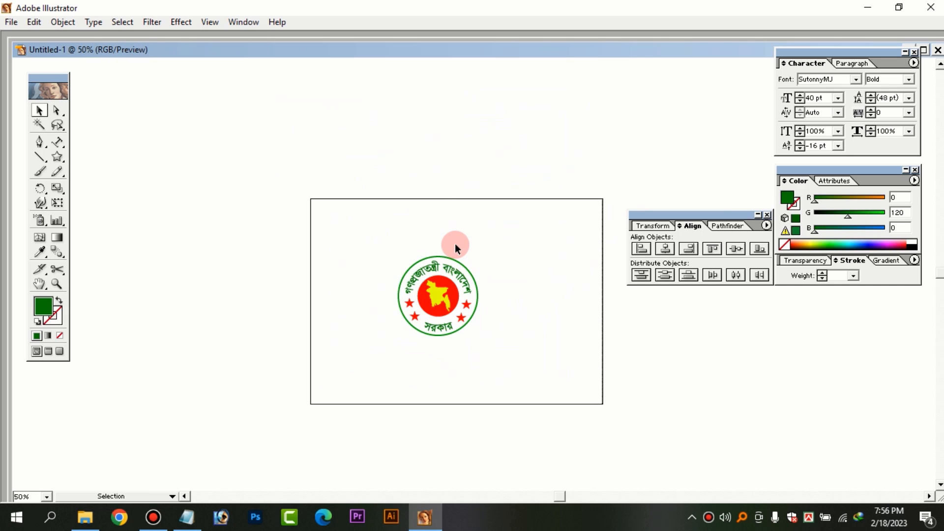